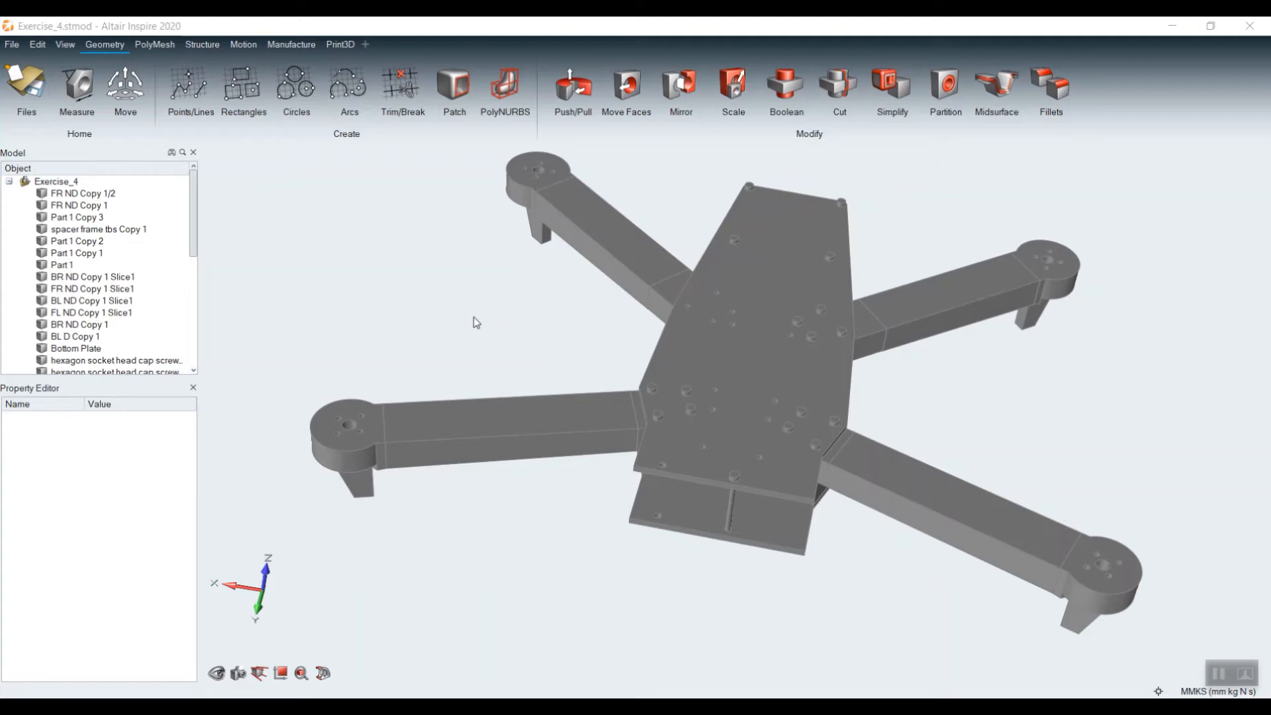
Step: Identify the drone's arms, motor mounts and top plate by selecting them one after another in the model
left_click(342, 407)
left_click(427, 407)
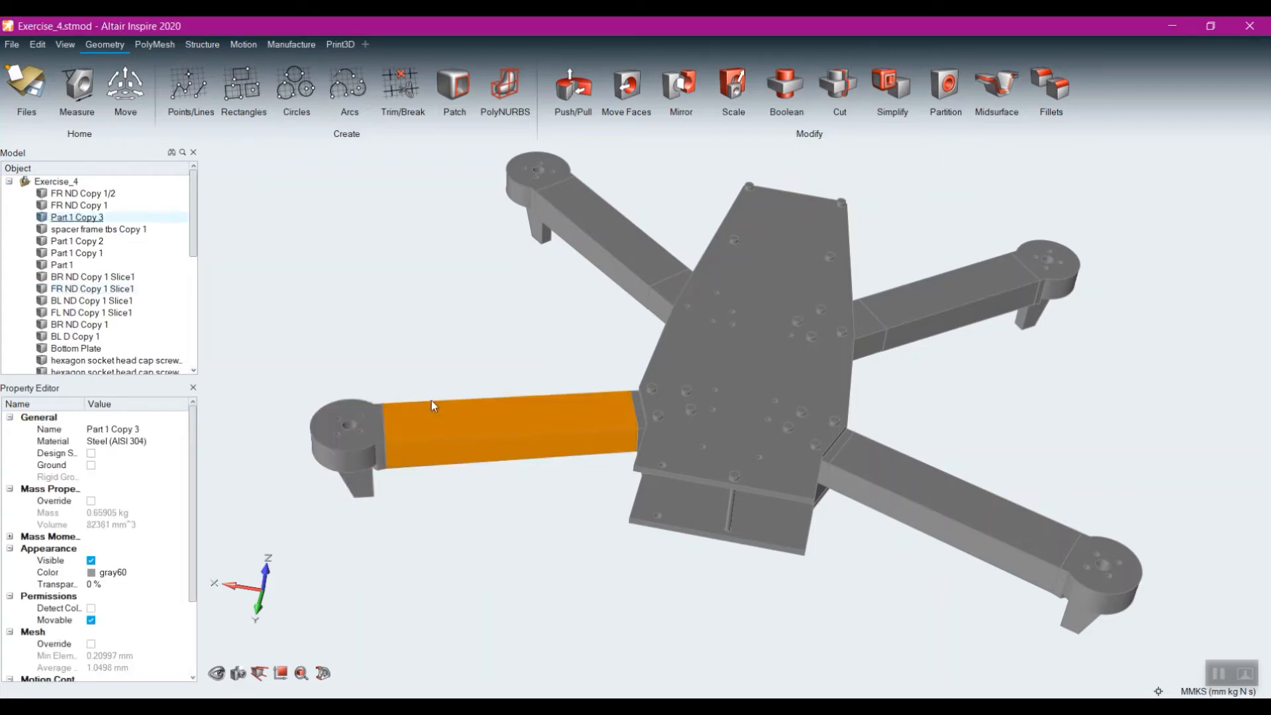
left_click(530, 171)
left_click(616, 232)
left_click(756, 265)
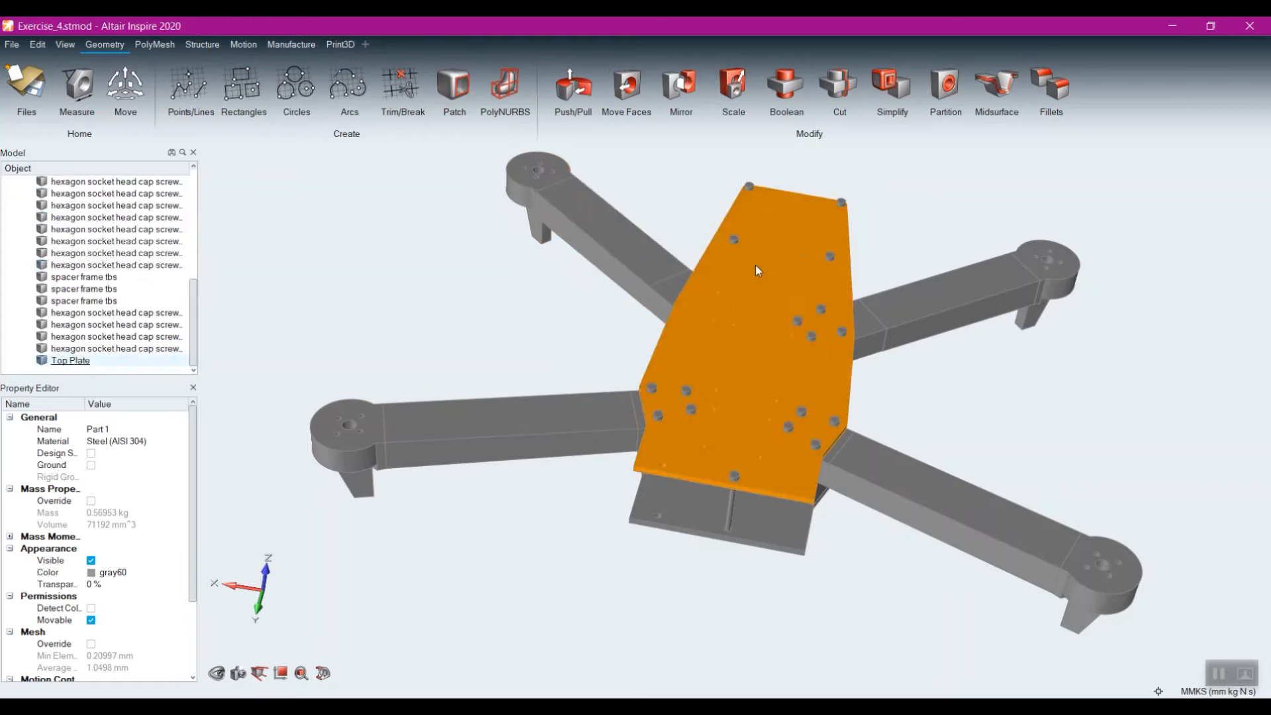
left_click(933, 312)
left_click(921, 477)
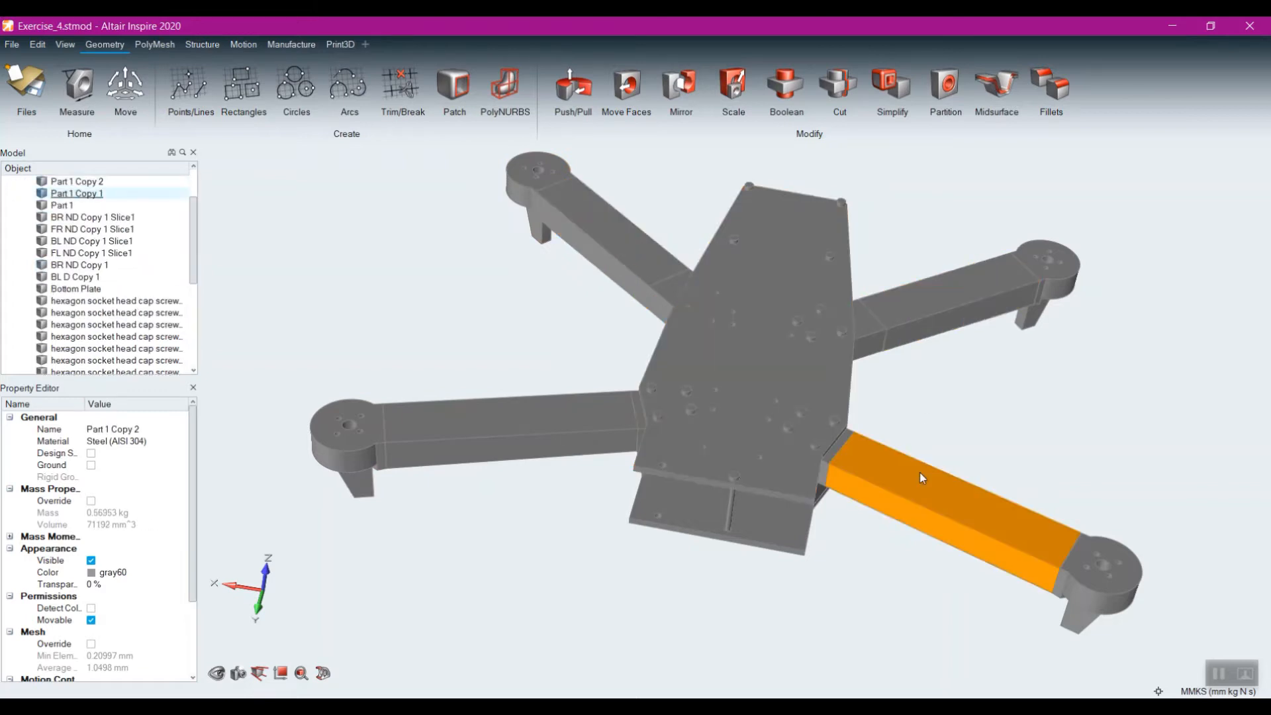
left_click(1098, 561)
left_click(1052, 278)
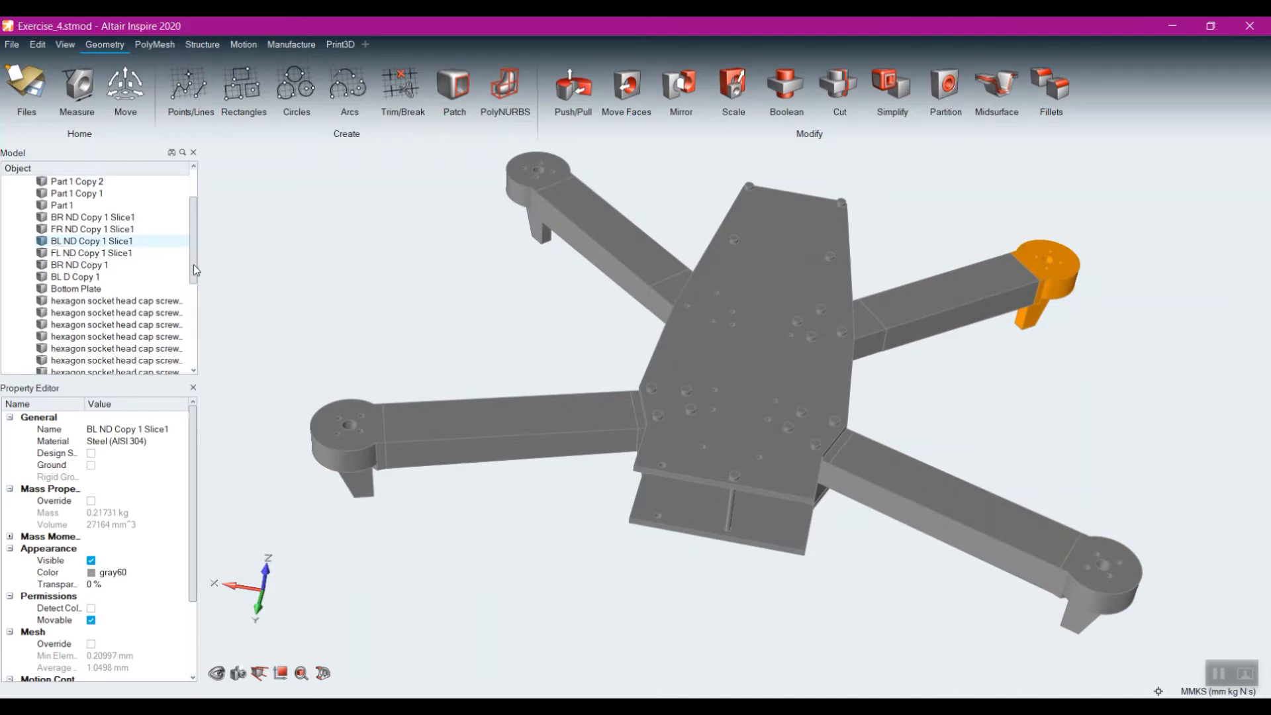
Step: Identify listed parts in the model by selecting FR ND Copy 1, spacer frame tbs Copy 1, Part 1 Copy 1, BR ND Copy 1 Slice1 and Part 1
scroll(194, 265, "up", 2)
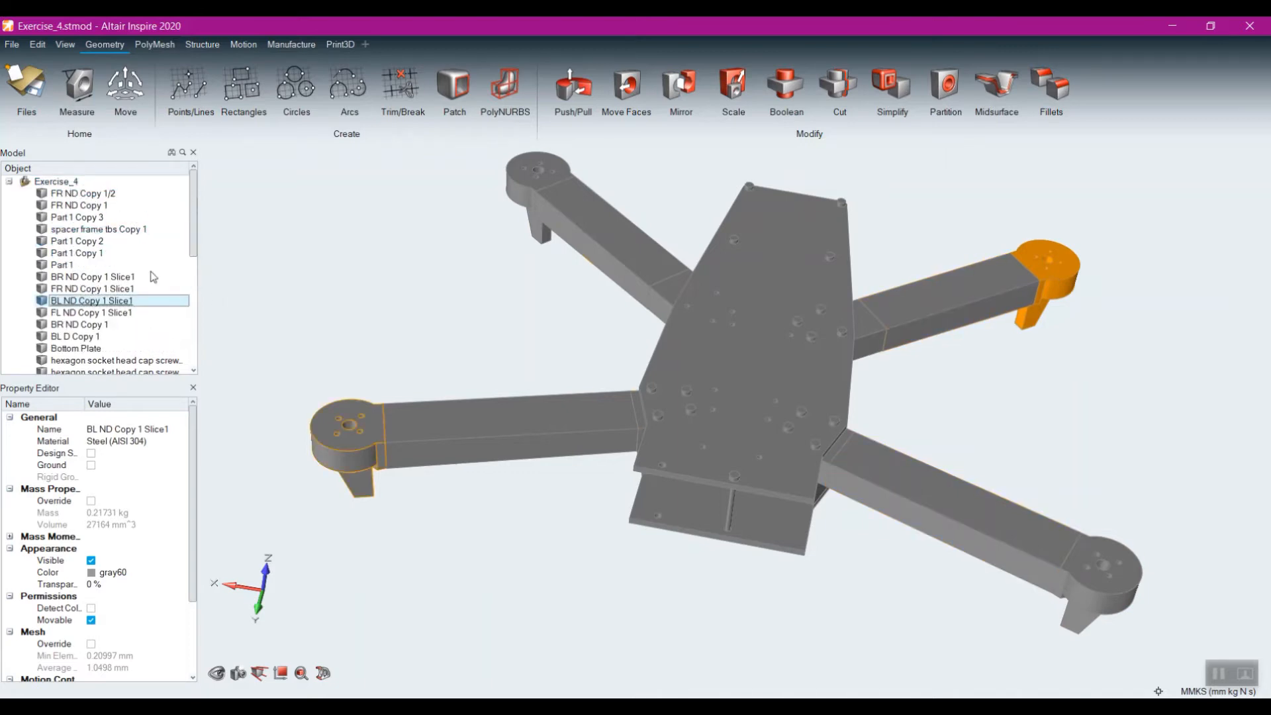
left_click(78, 206)
left_click(99, 229)
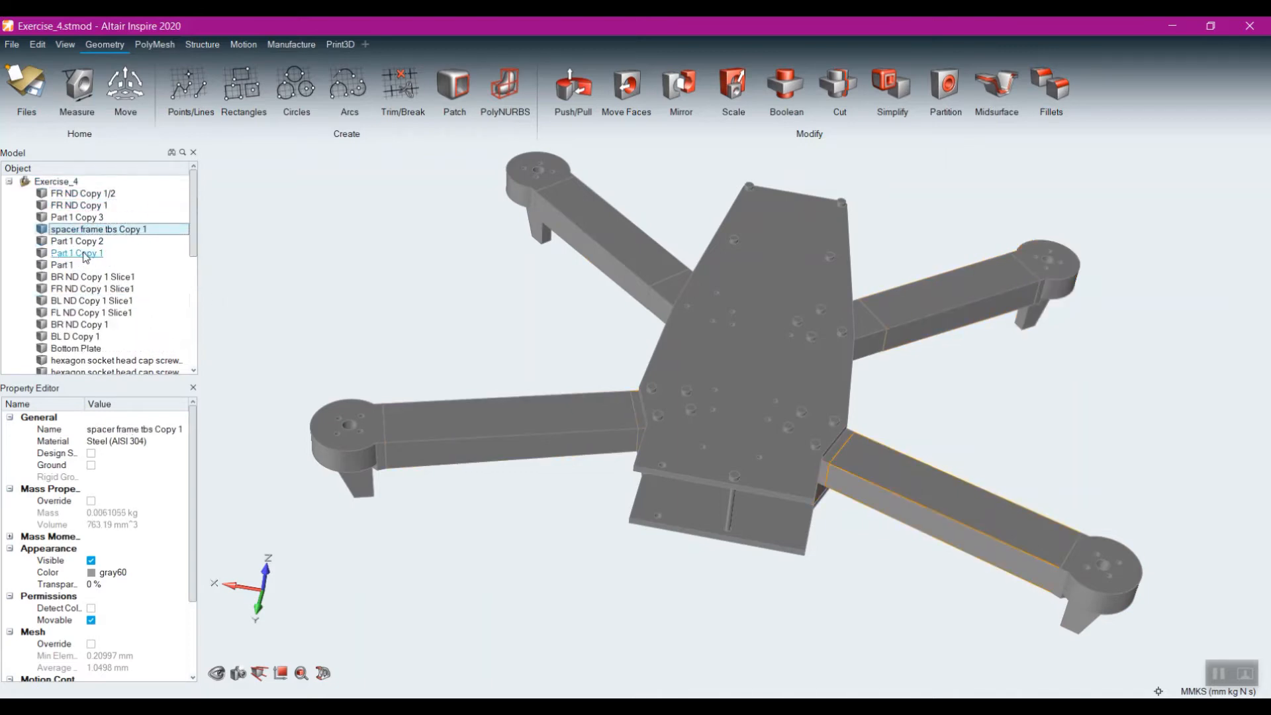
left_click(85, 253)
left_click(89, 277)
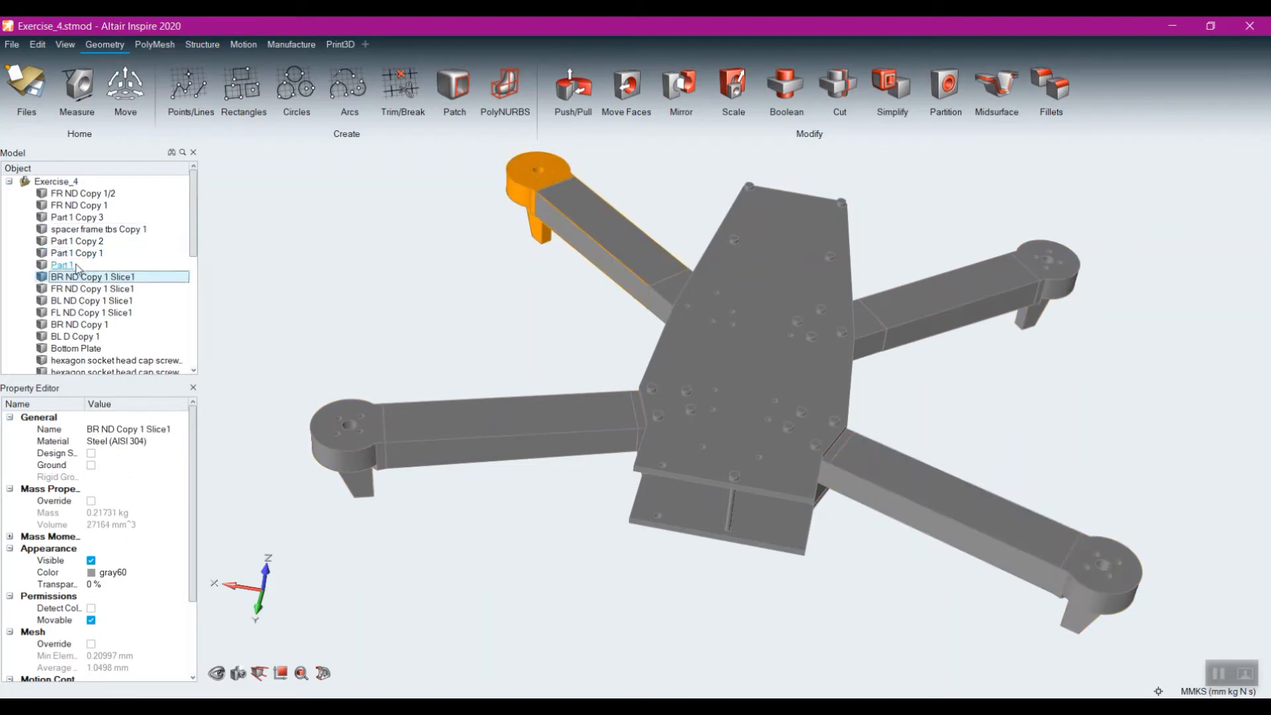
left_click(76, 267)
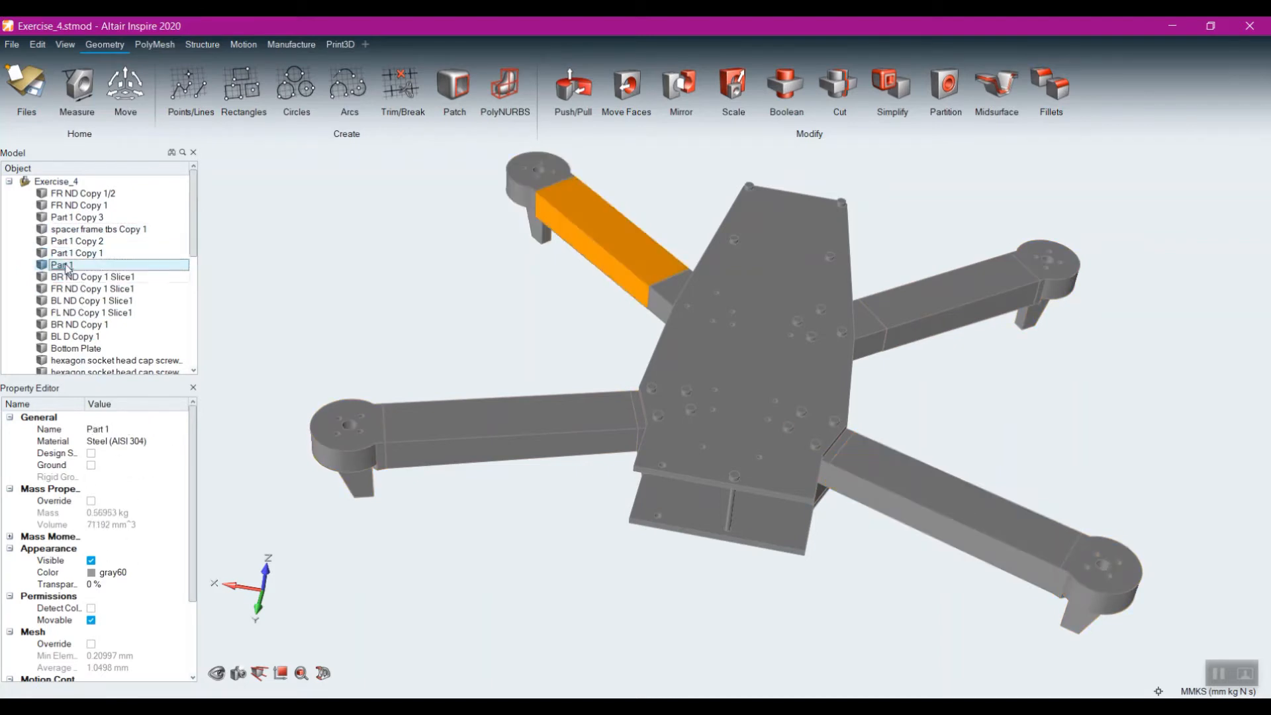
Step: Add the Mass property as a column in the model's object list
right_click(130, 168)
left_click(140, 209)
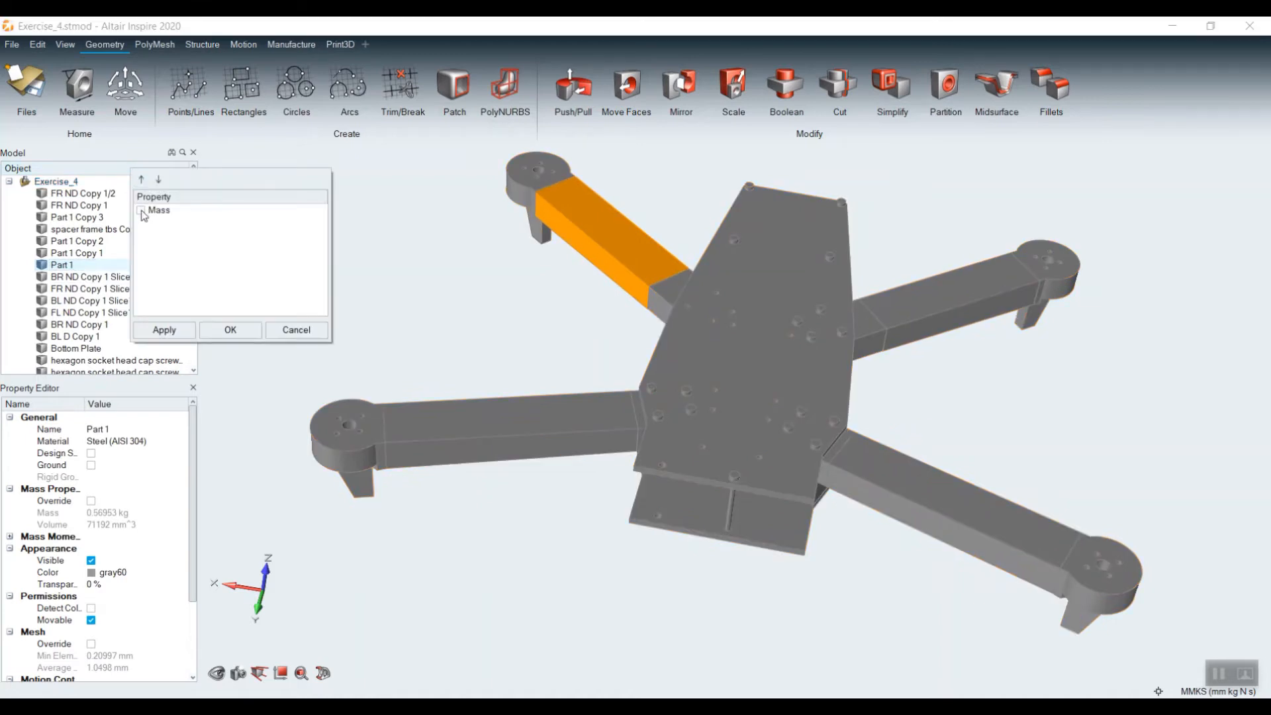
left_click(231, 331)
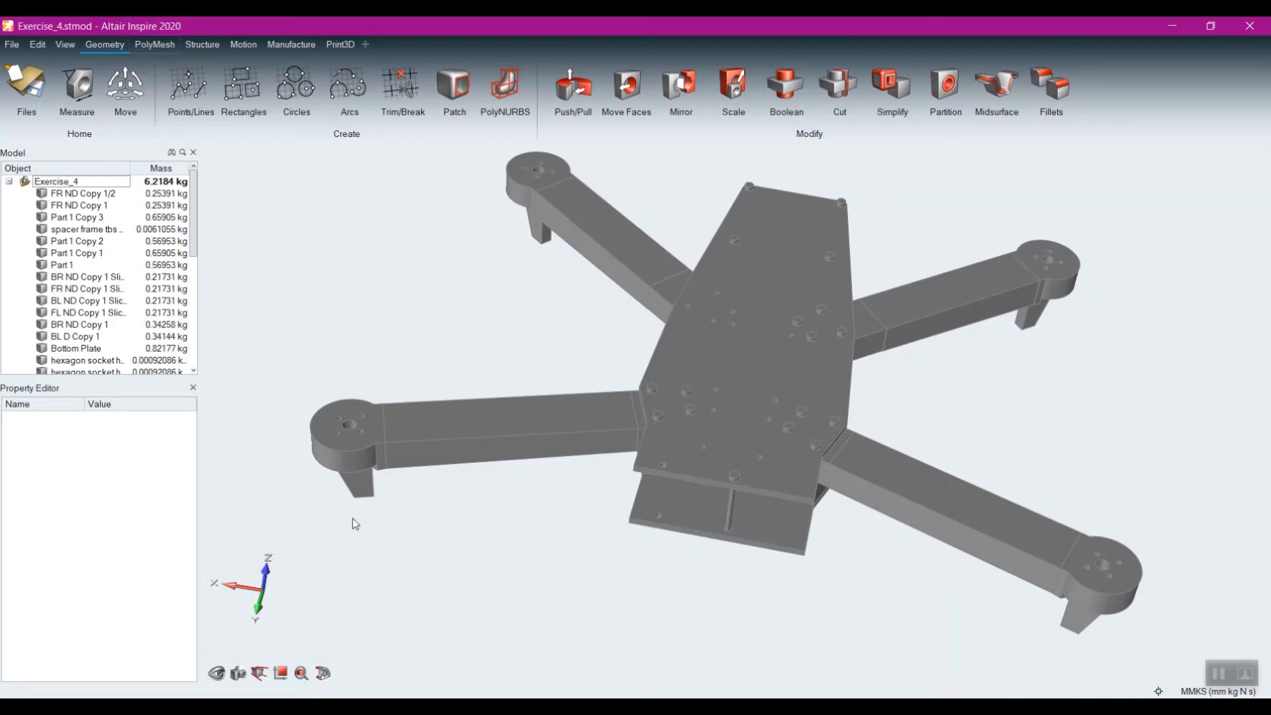
Step: Find the contacts between the drone frame's parts with the structural Contacts tool
right_click_drag(597, 353, 608, 327)
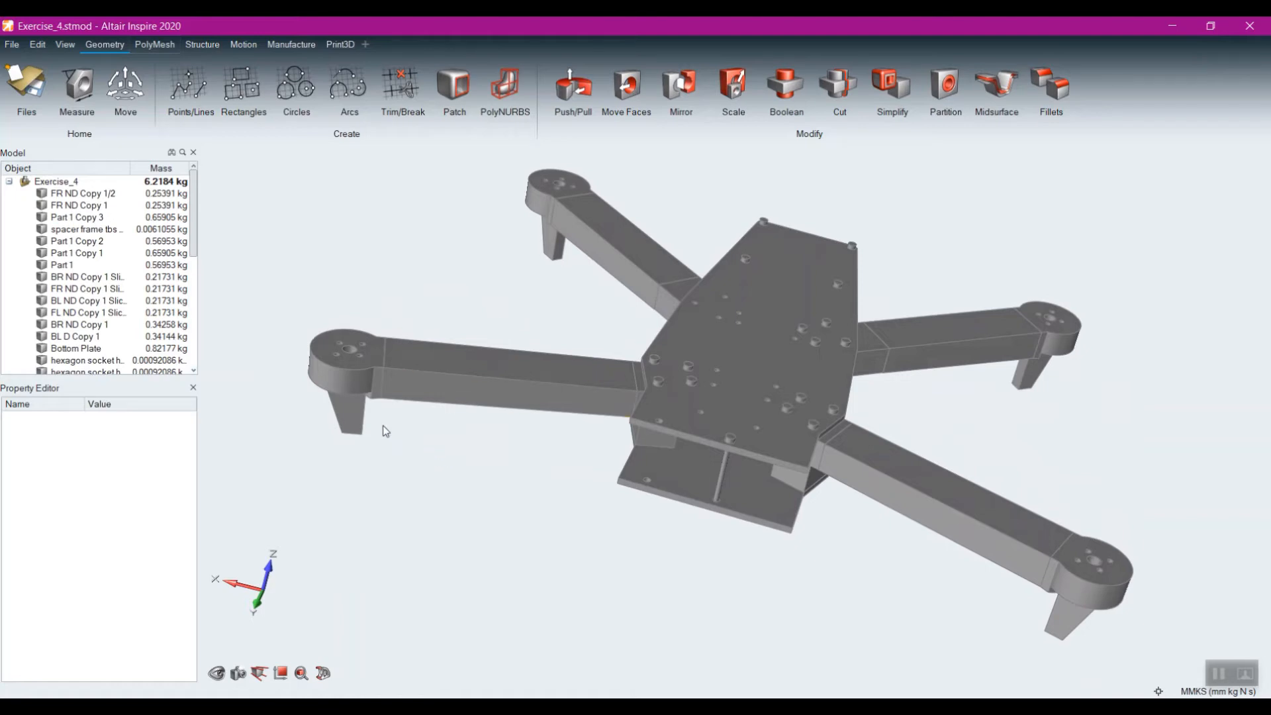
scroll(385, 431, "up", 2)
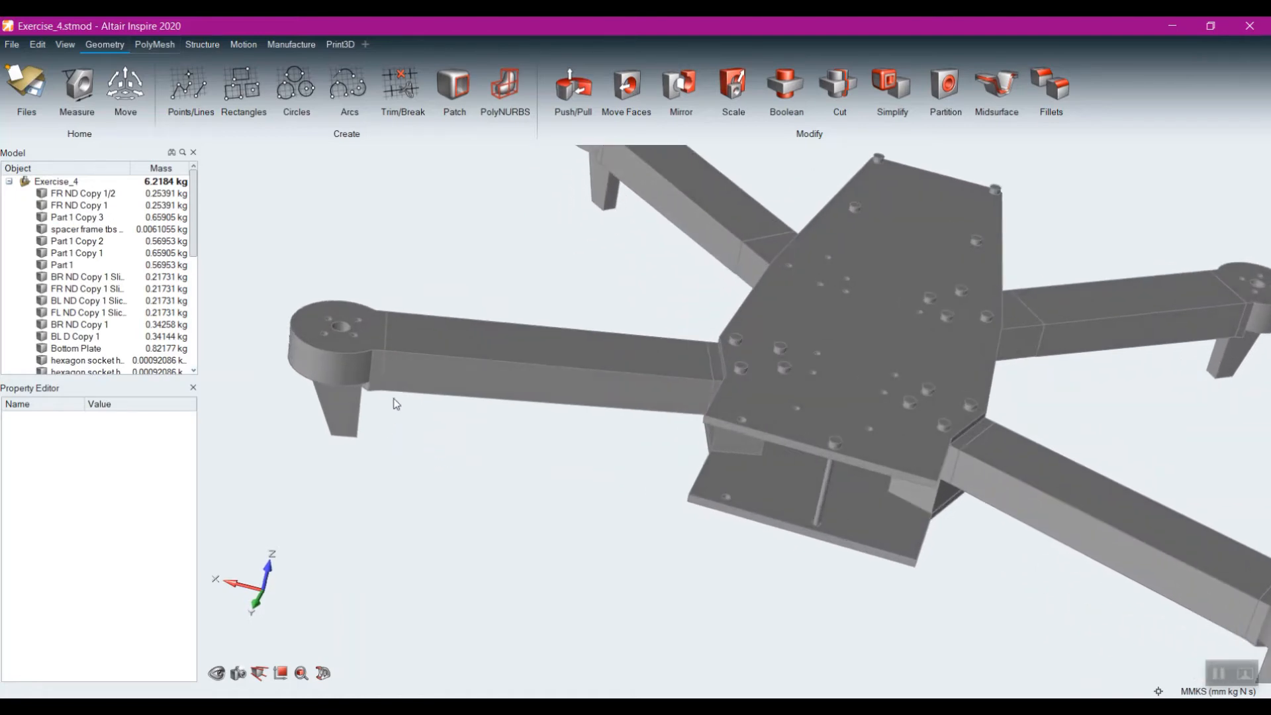
left_click(200, 44)
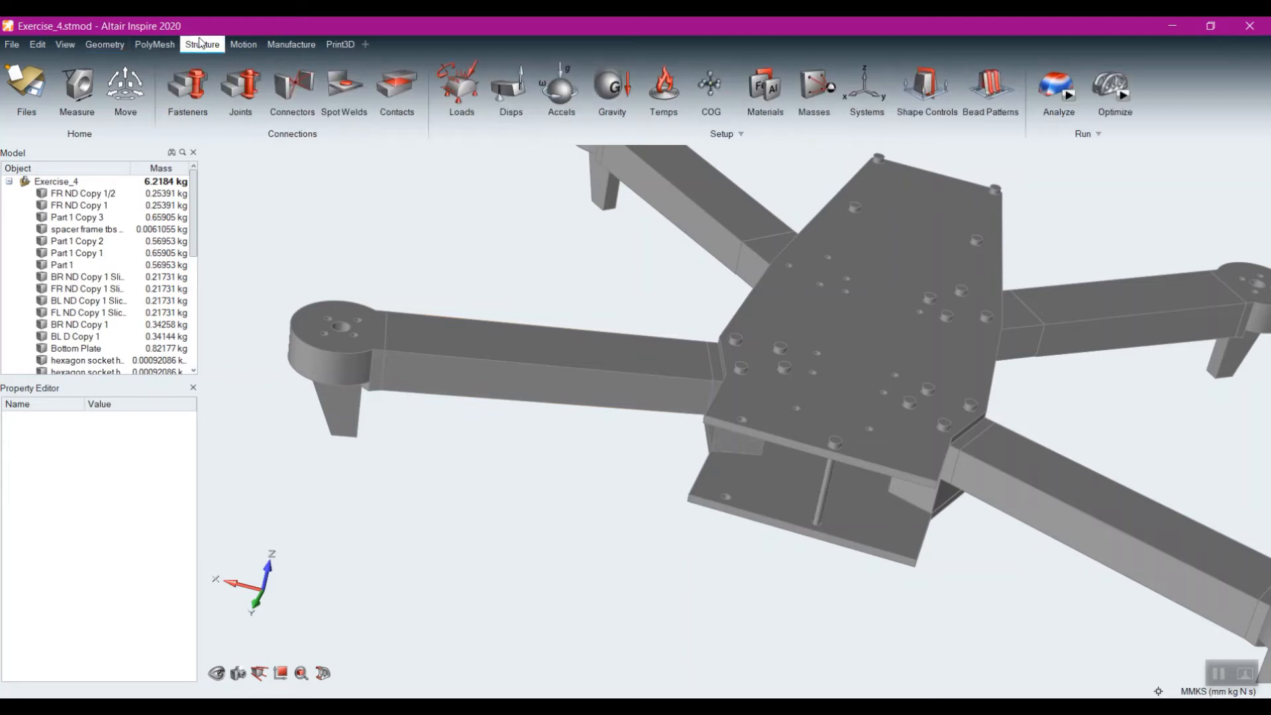
left_click(397, 86)
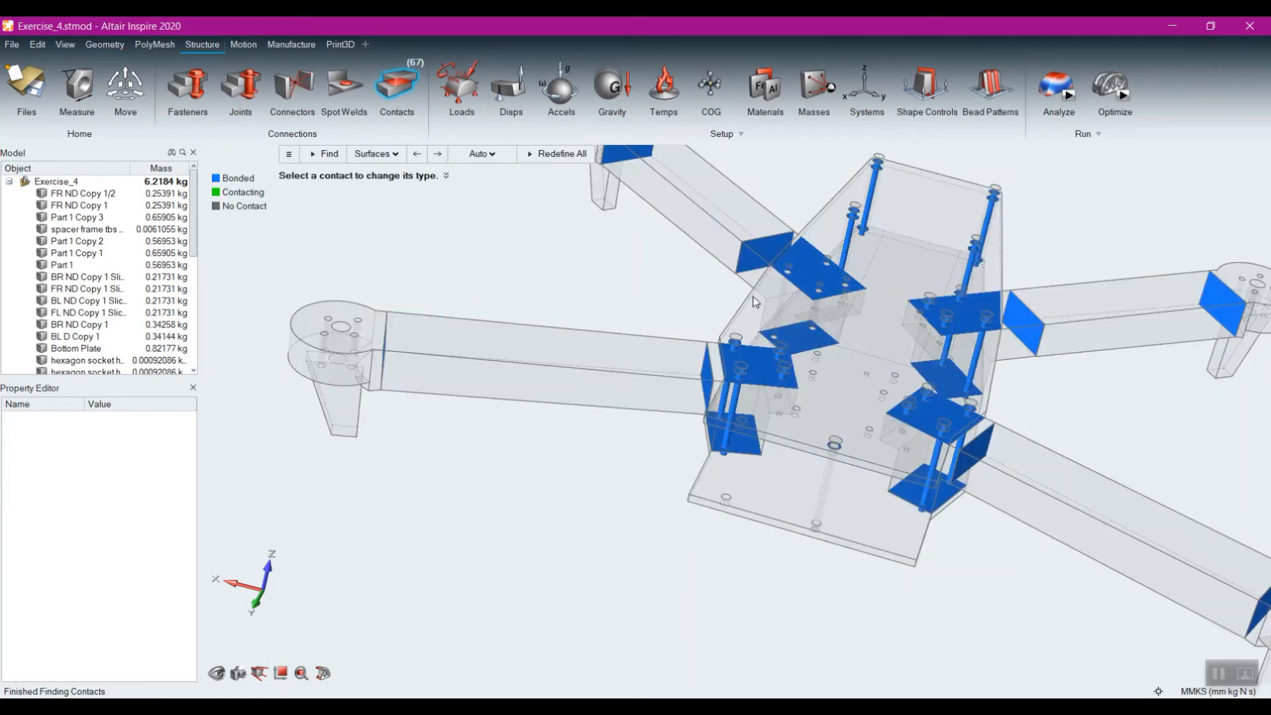
Step: Examine the contact faces where an arm meets its motor mount and its central bracket
scroll(619, 514, "down", 5)
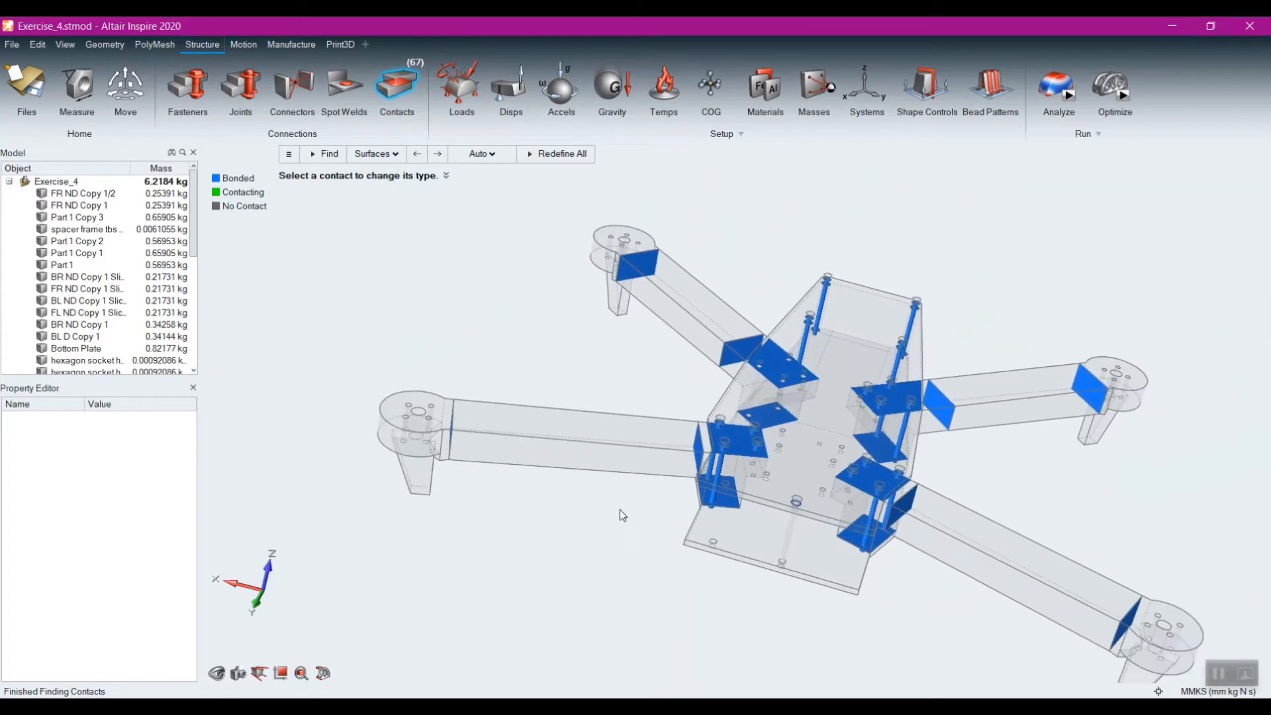
middle_click_drag(568, 316, 527, 331)
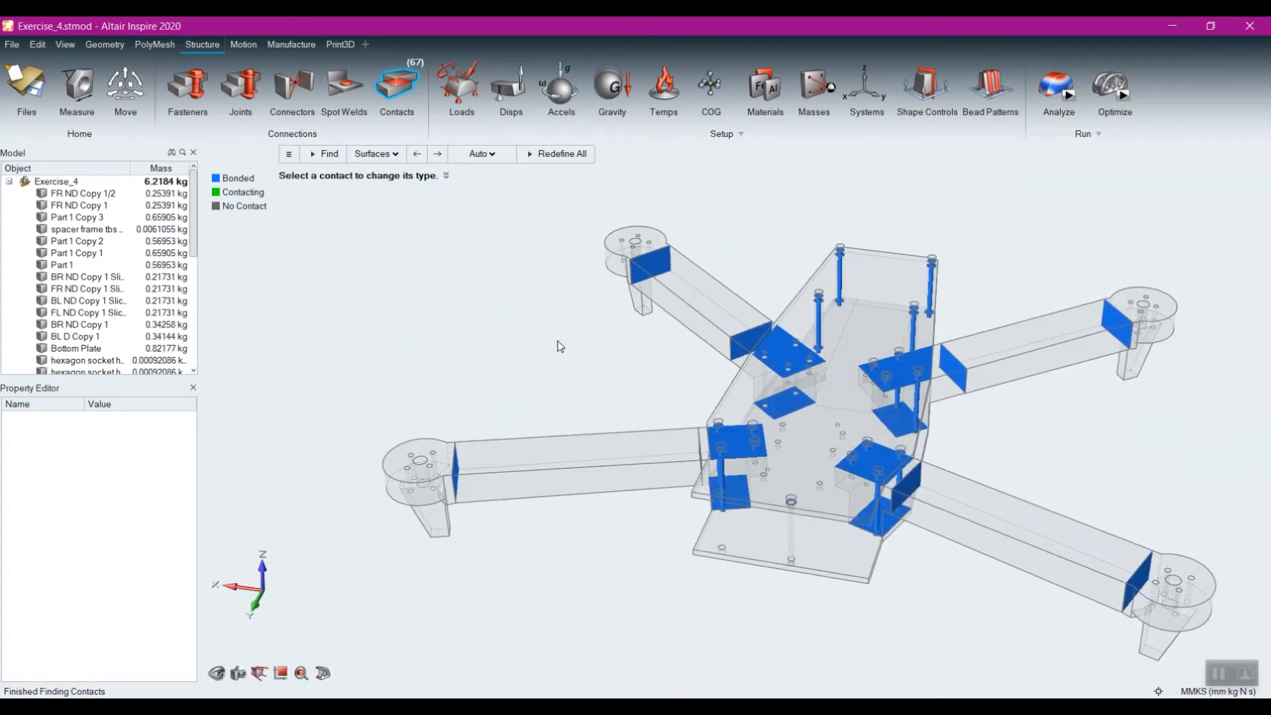
right_click_drag(623, 366, 569, 366)
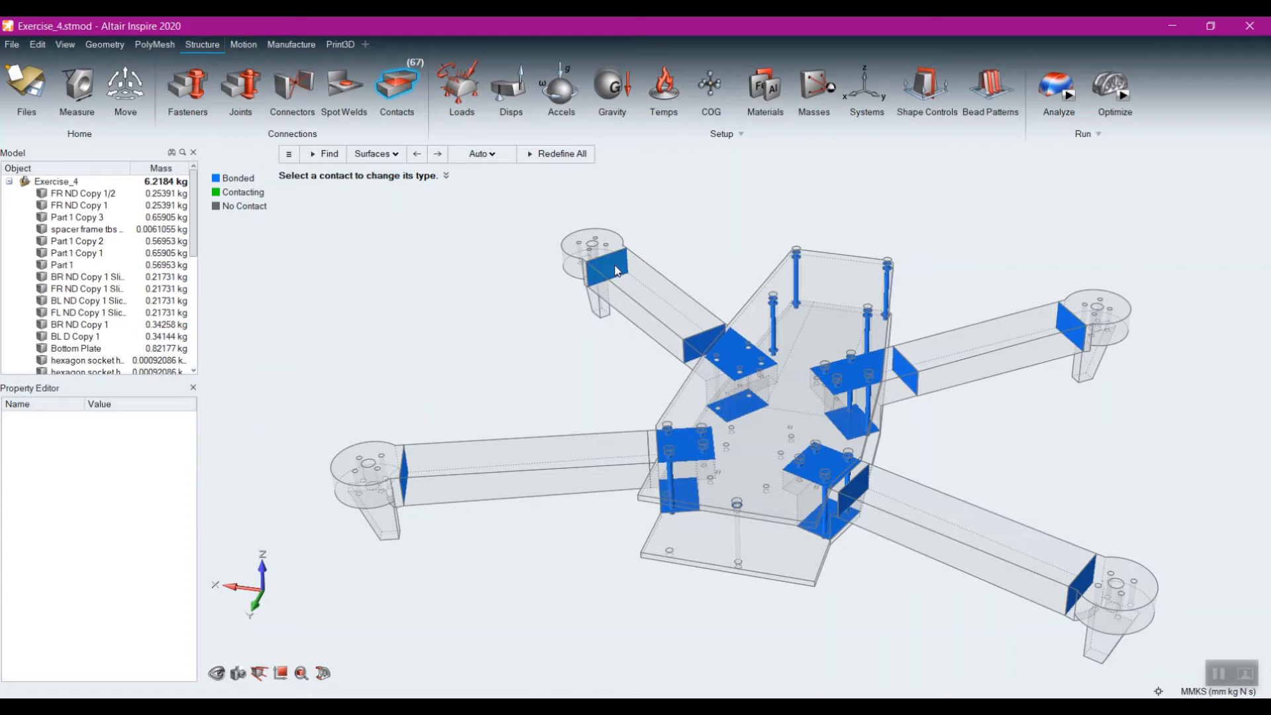
scroll(689, 348, "up", 5)
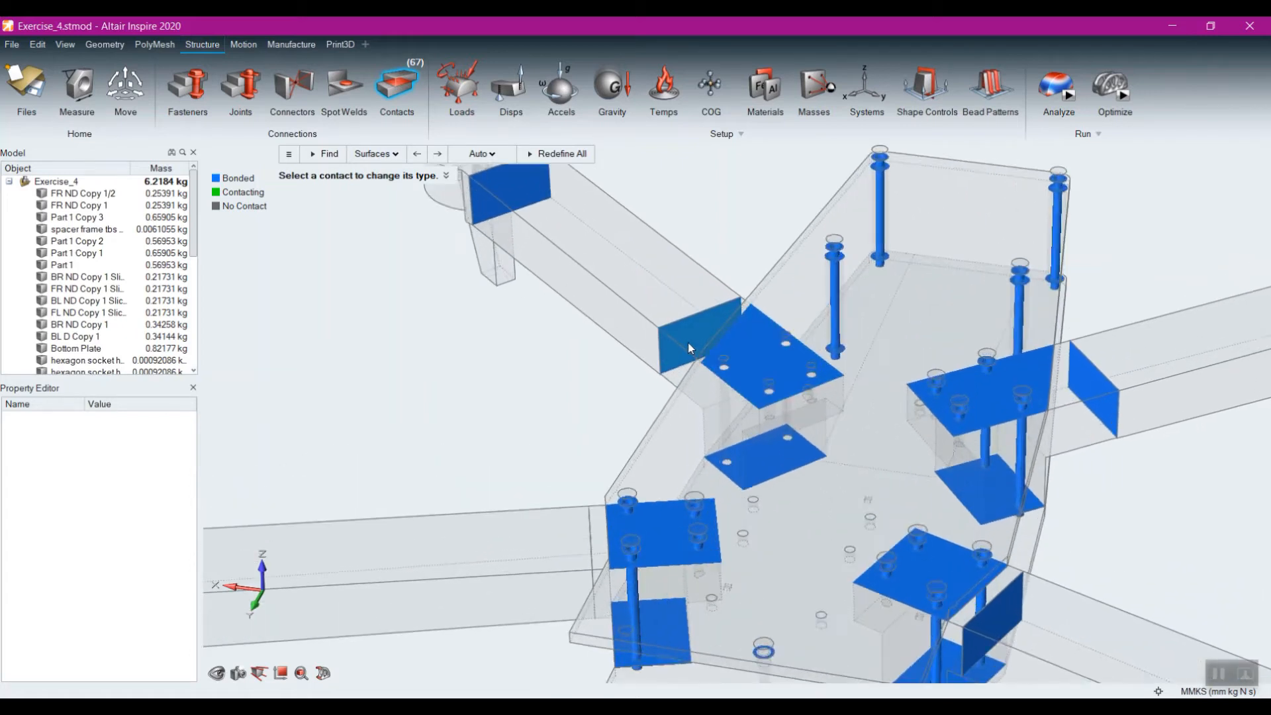
scroll(689, 348, "up", 2)
middle_click_drag(547, 466, 589, 447)
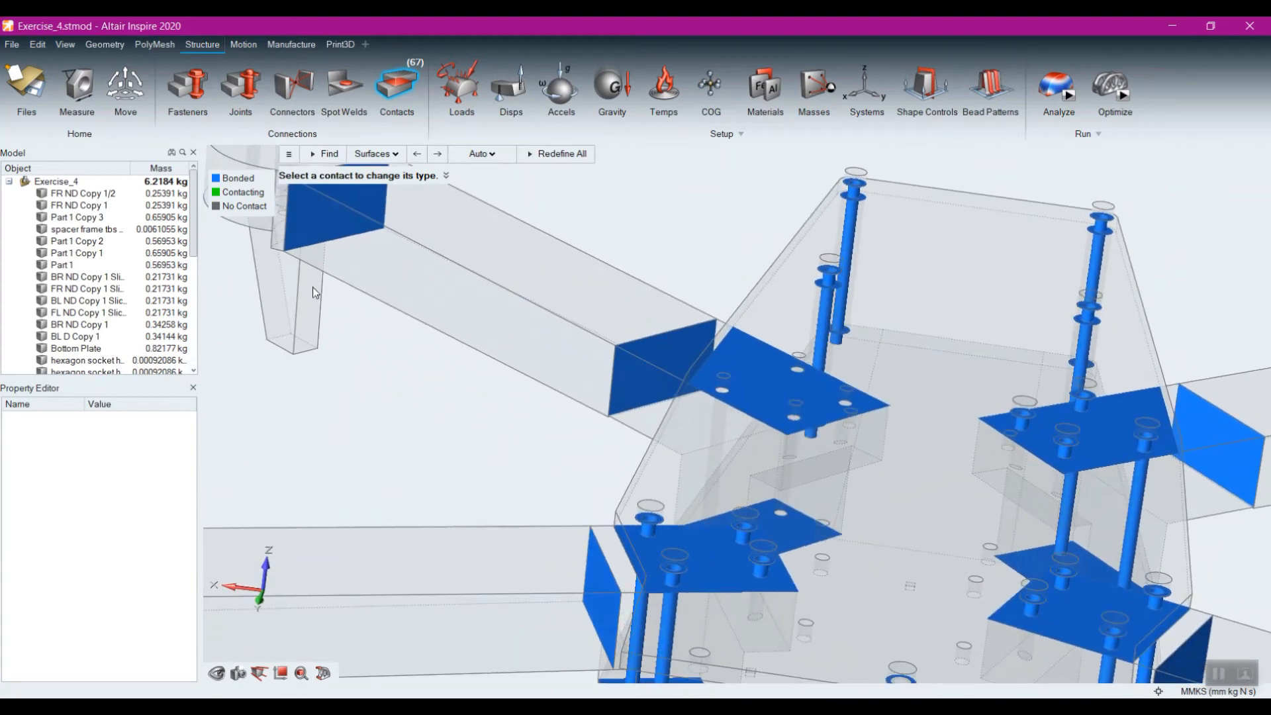
scroll(596, 423, "down", 6)
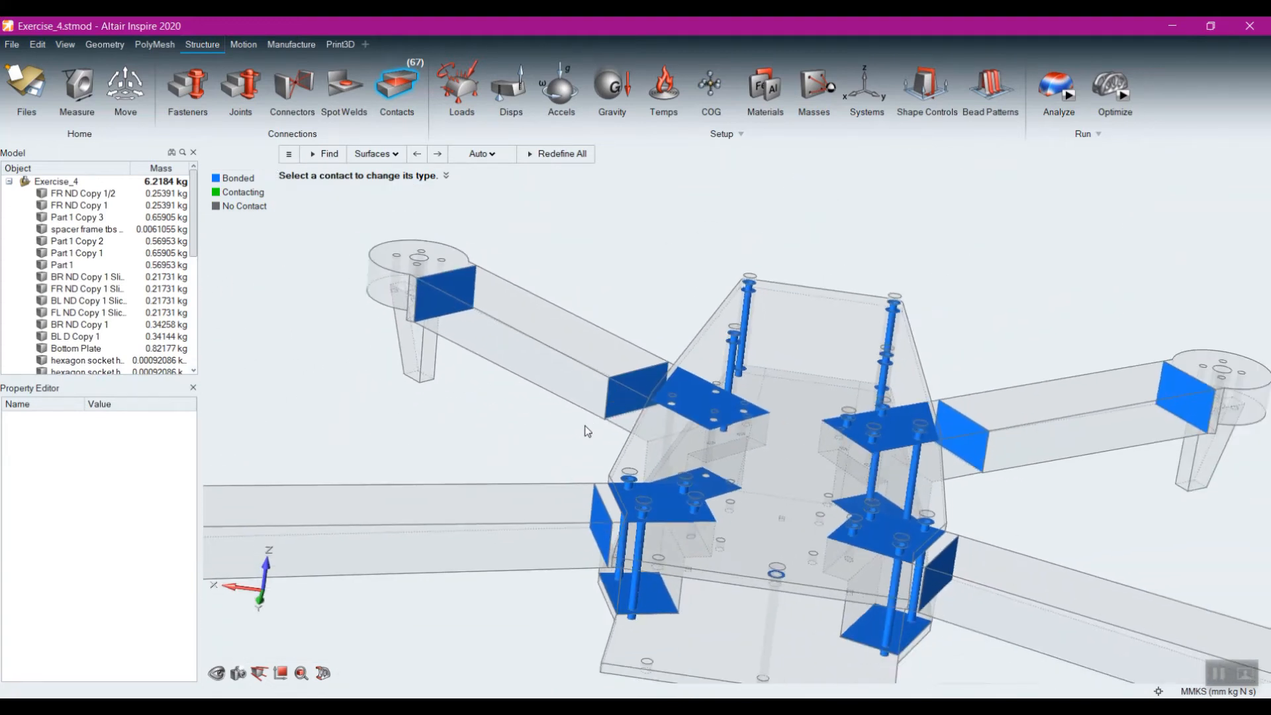
Step: Review the contacts across all four arms, the brackets, the screws and the central plates
right_click_drag(423, 422, 603, 419)
middle_click_drag(526, 435, 527, 439)
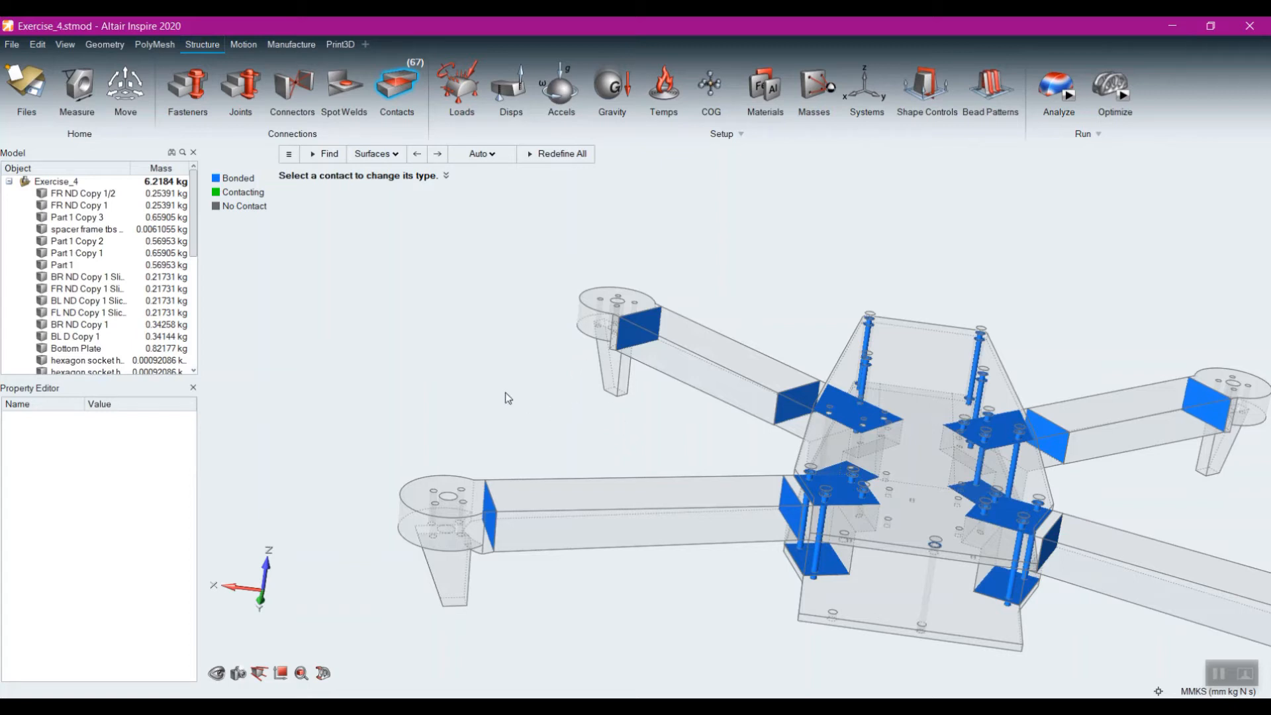
middle_click_drag(547, 371, 524, 368)
right_click_drag(664, 416, 548, 394)
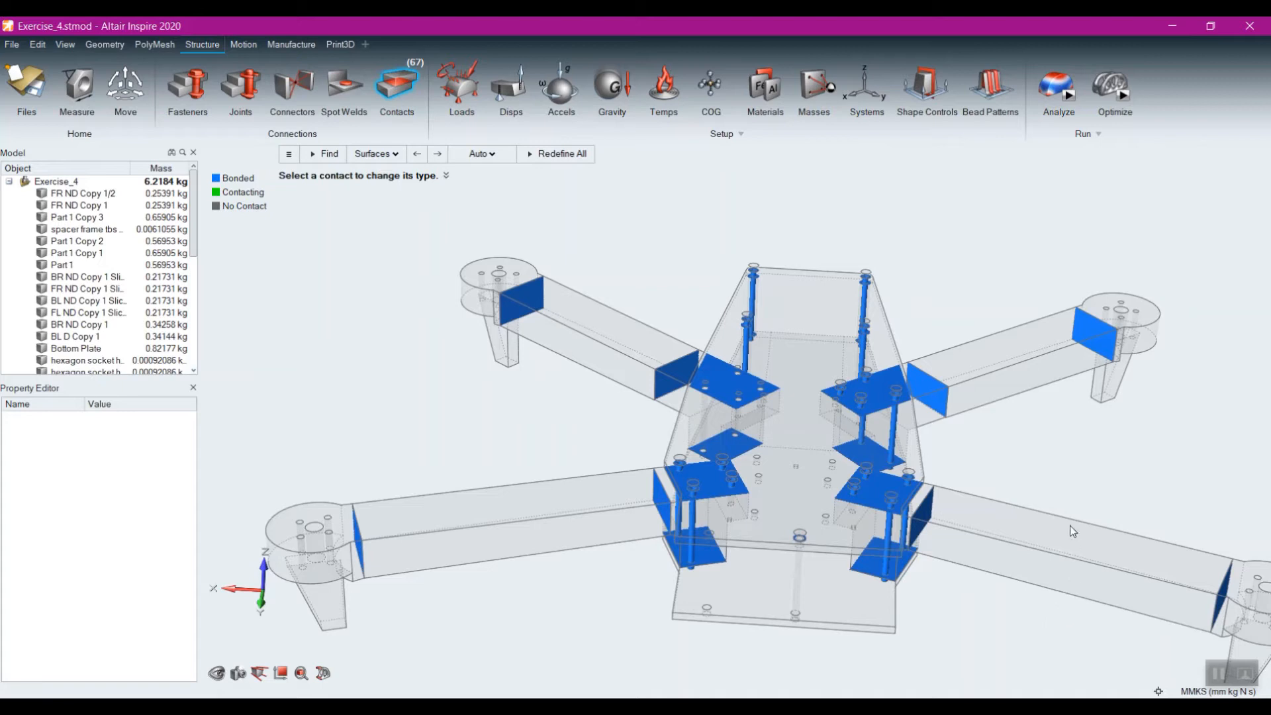
scroll(1052, 444, "down", 3)
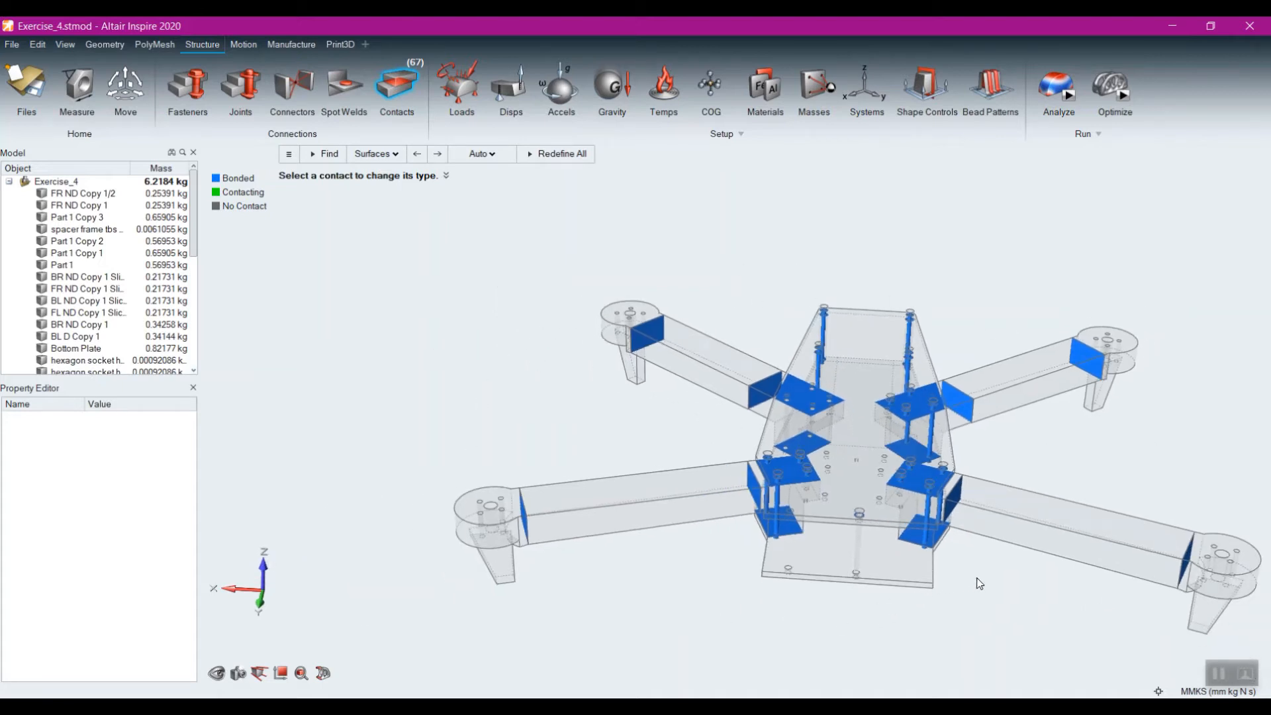
right_click_drag(1026, 602, 948, 564)
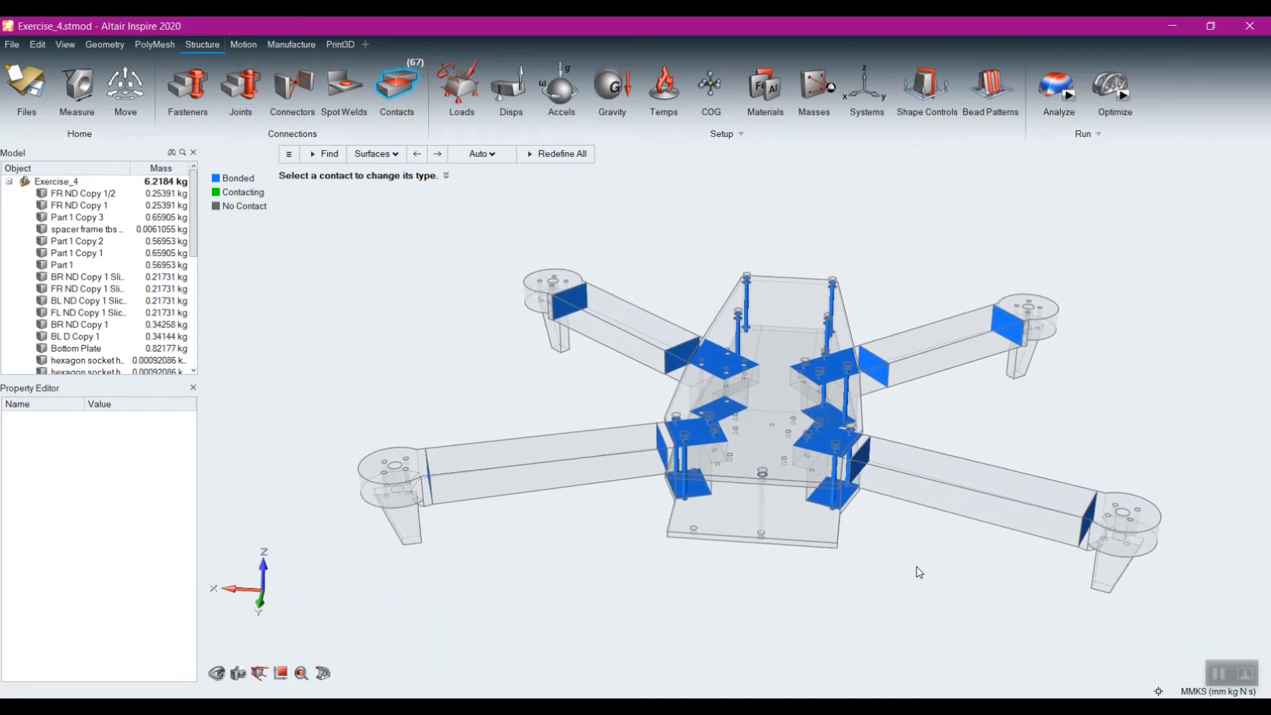
right_click_drag(916, 491, 919, 558)
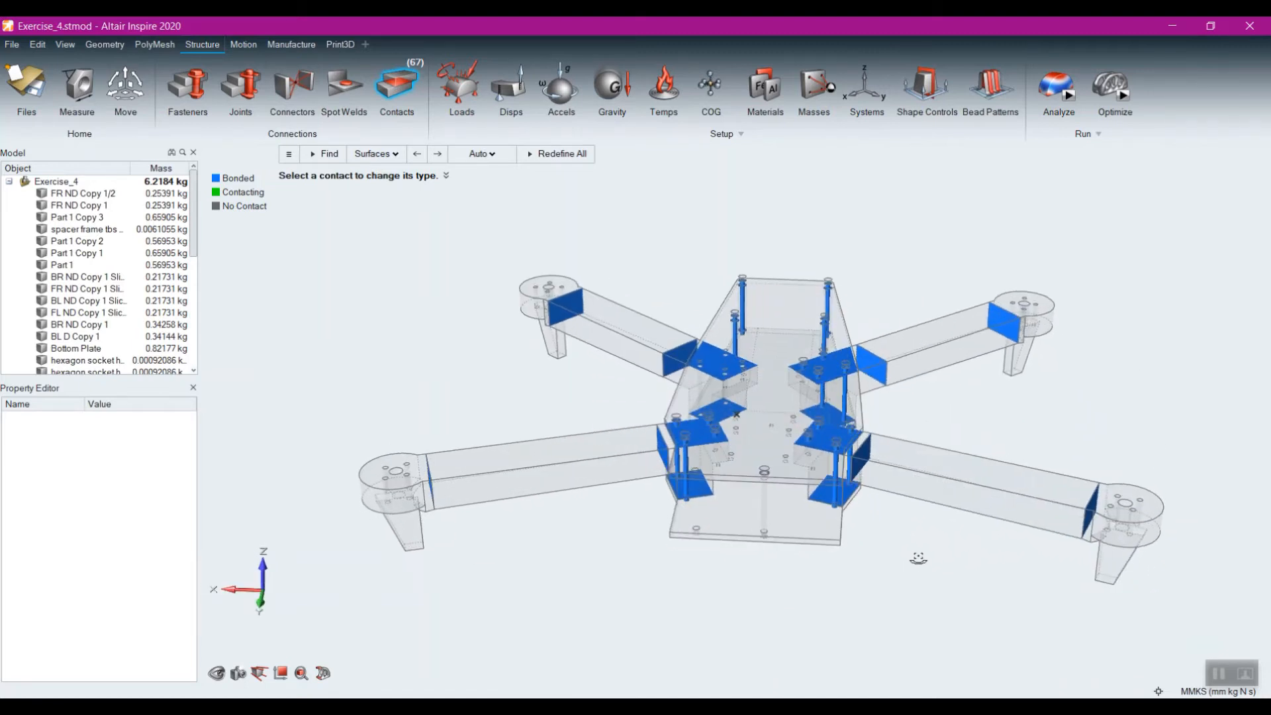
middle_click_drag(918, 558, 916, 557)
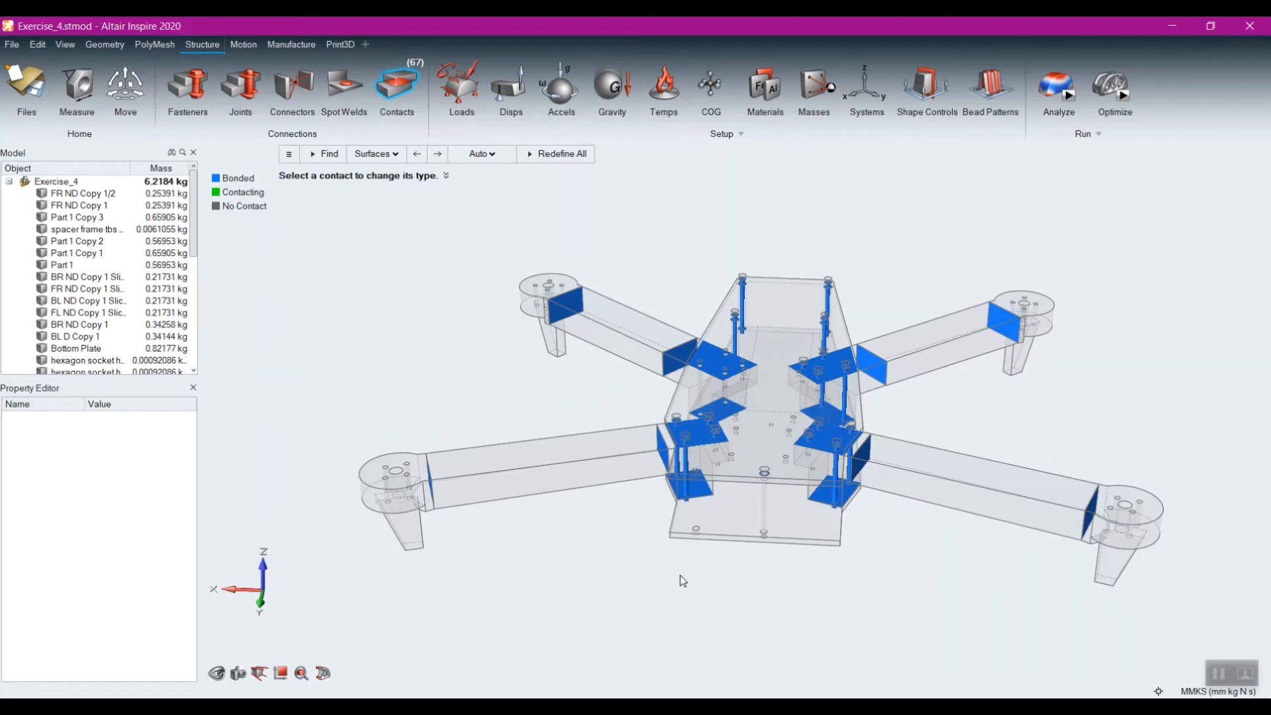
middle_click_drag(728, 571, 721, 557)
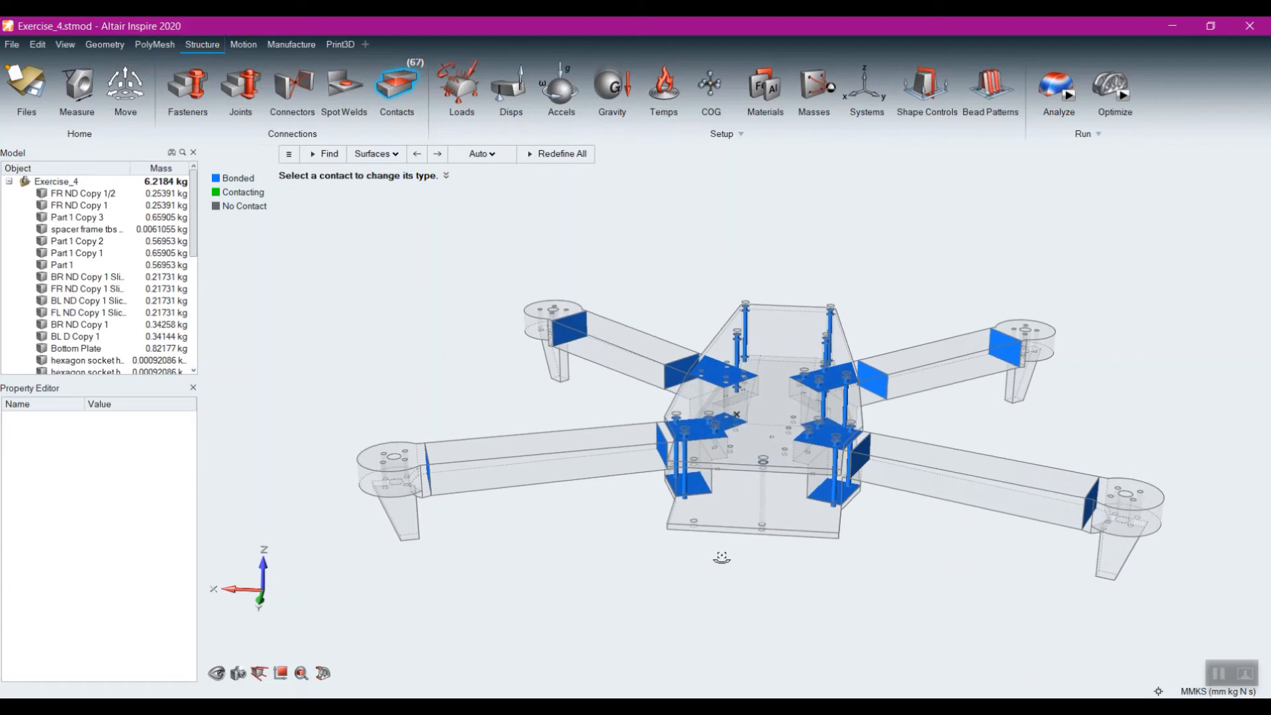
Step: Inspect the contacts around the bottom plate, exit the Contacts tool and view the brackets between the two plates
scroll(706, 497, "up", 5)
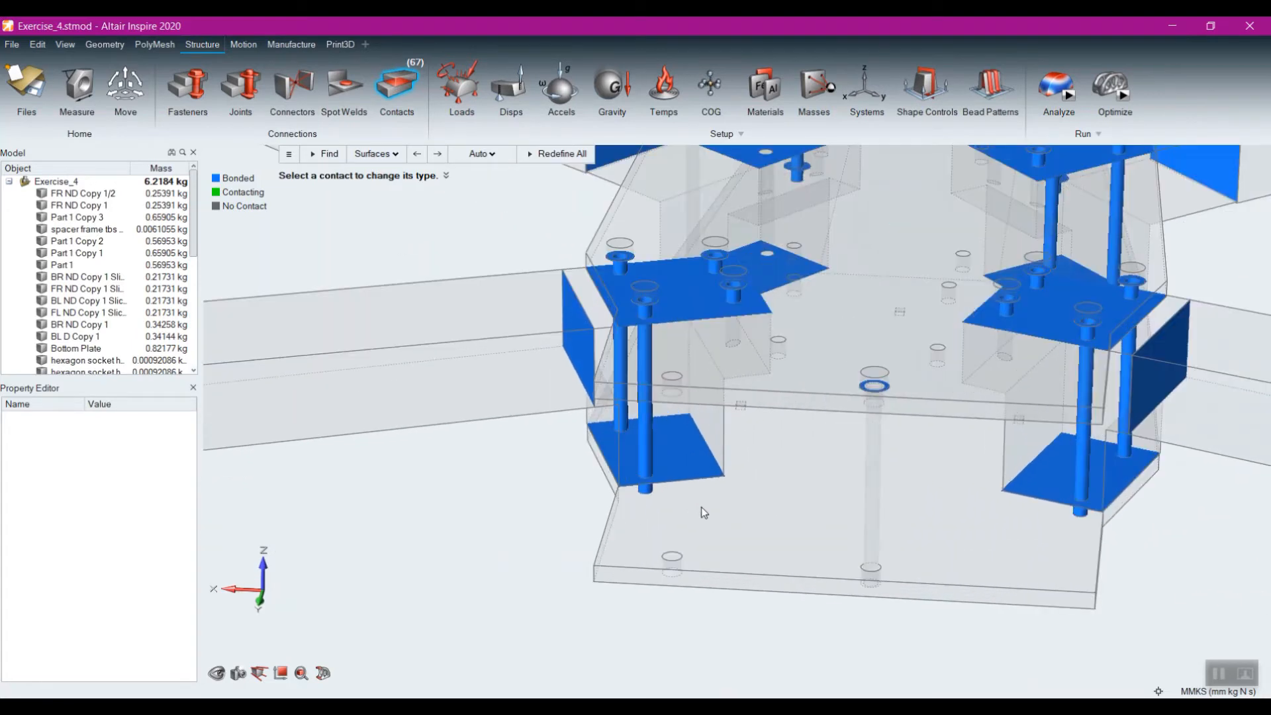
right_click_drag(537, 472, 537, 462)
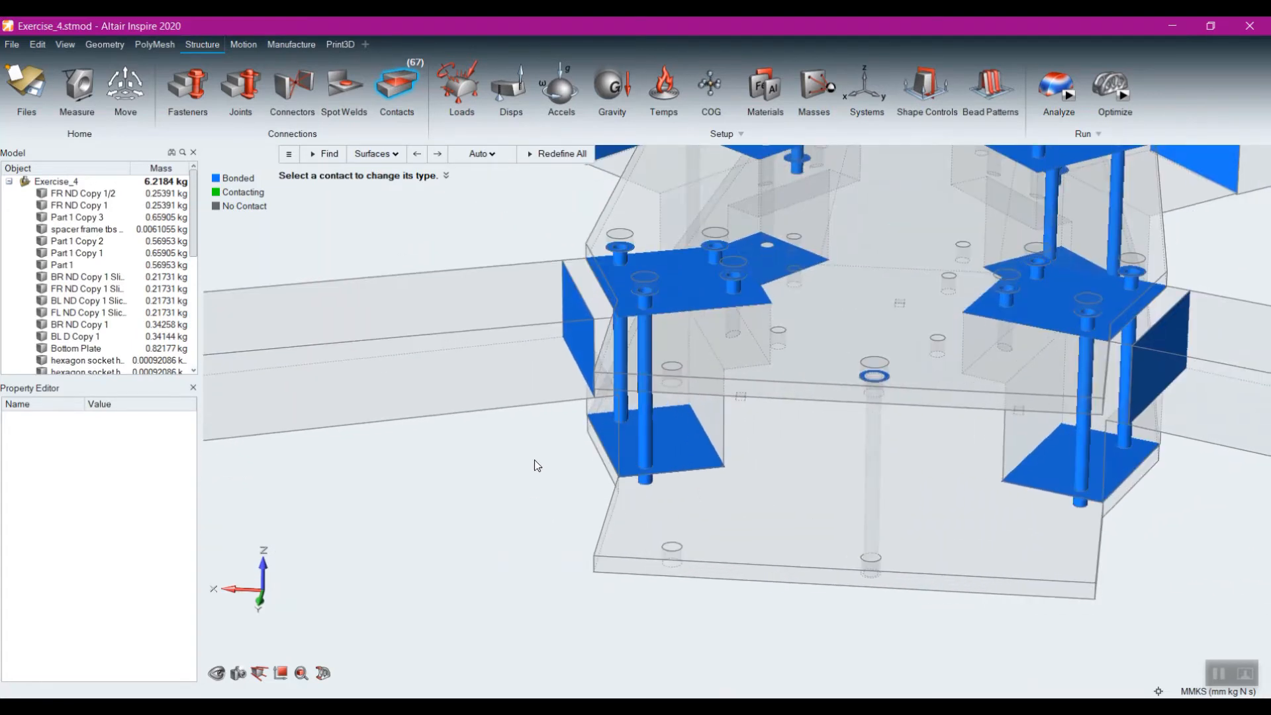
right_click(533, 459)
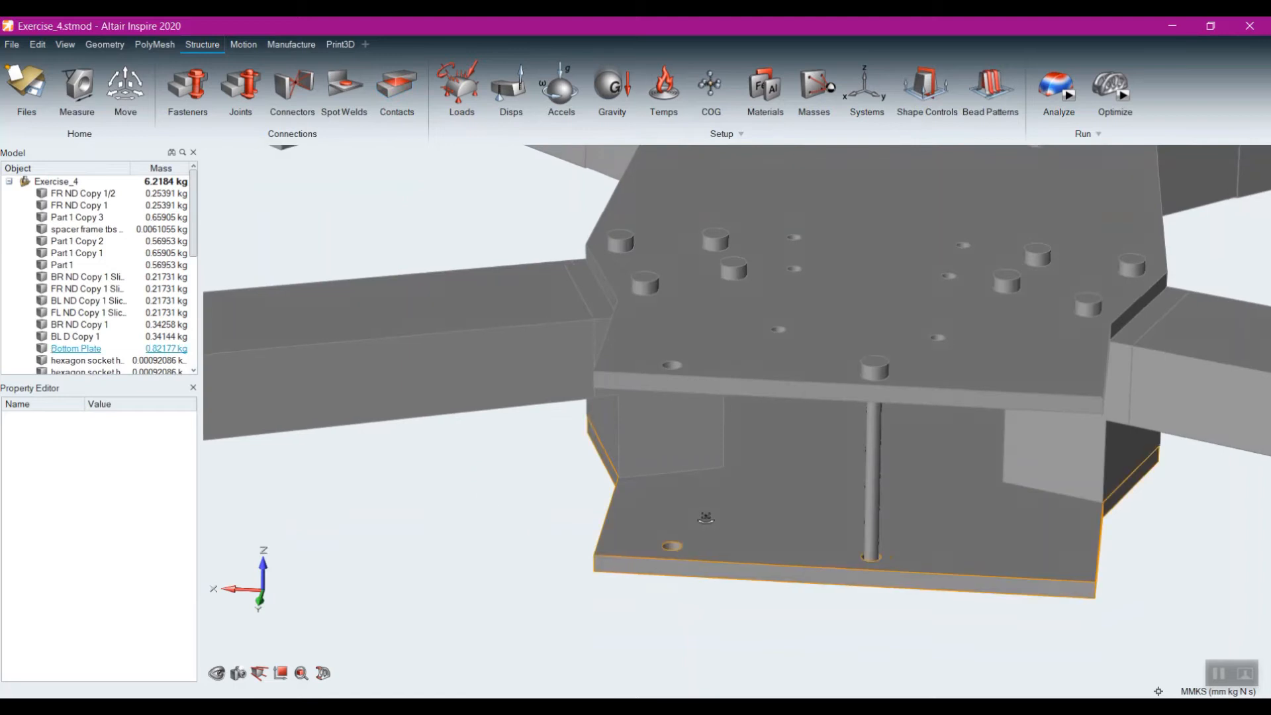
right_click_drag(661, 544, 720, 463)
middle_click_drag(721, 463, 692, 495)
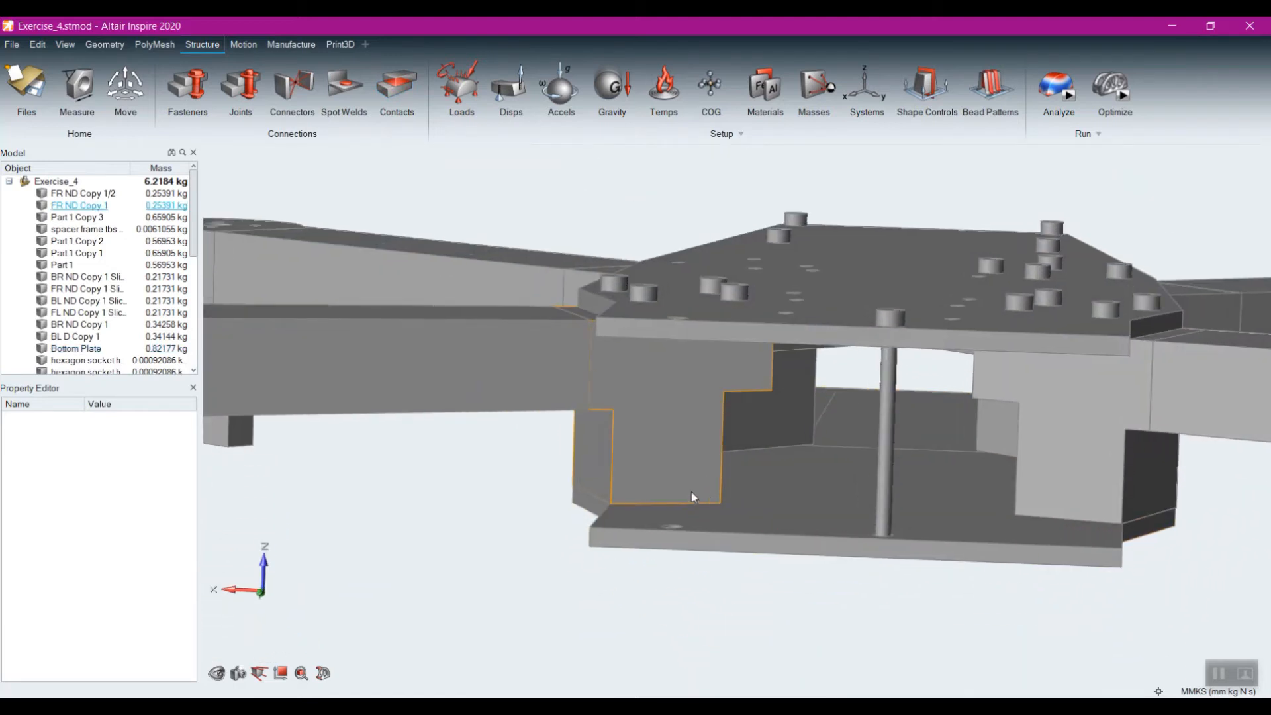
Step: Examine one arm's connection chain: motor mount FR ND Copy 1 Slice1, arm Part 1 Copy 3 and bracket FR ND Copy 1
scroll(685, 489, "down", 4)
right_click_drag(333, 518, 694, 503)
left_click(580, 407)
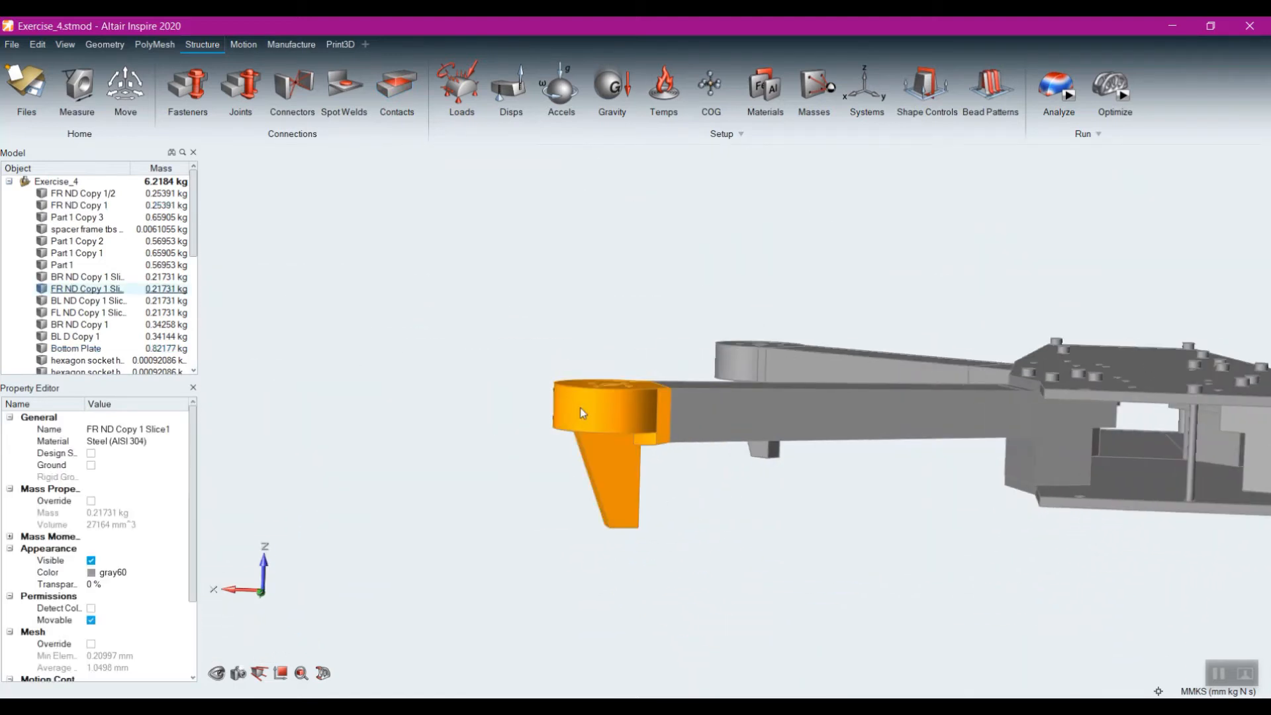
left_click(733, 411)
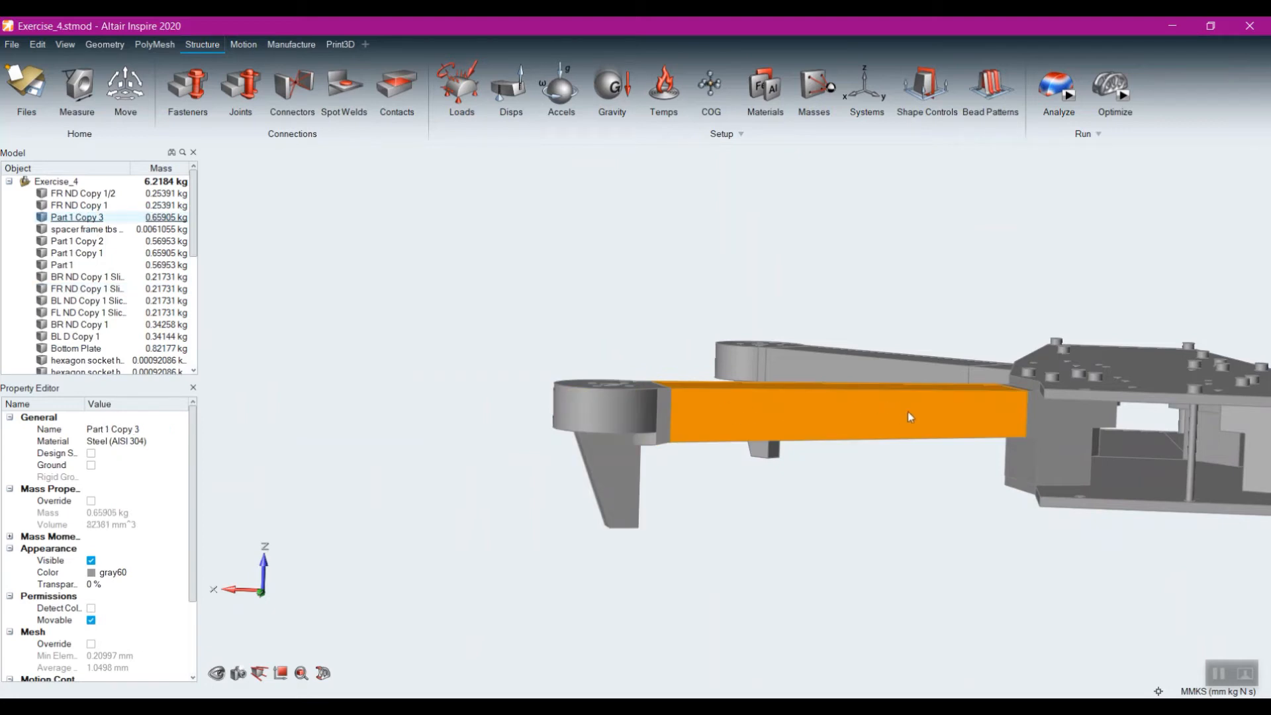
left_click(1078, 416)
right_click_drag(1149, 519, 1058, 519)
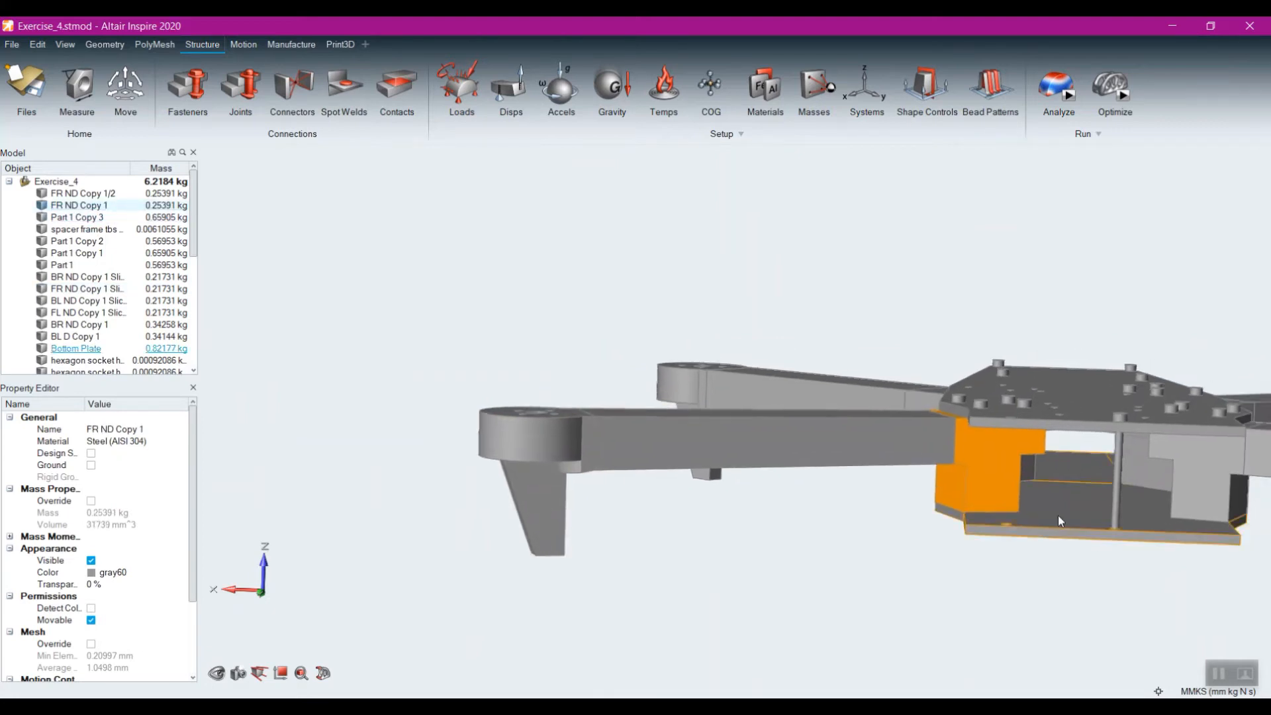
scroll(968, 427, "up", 5)
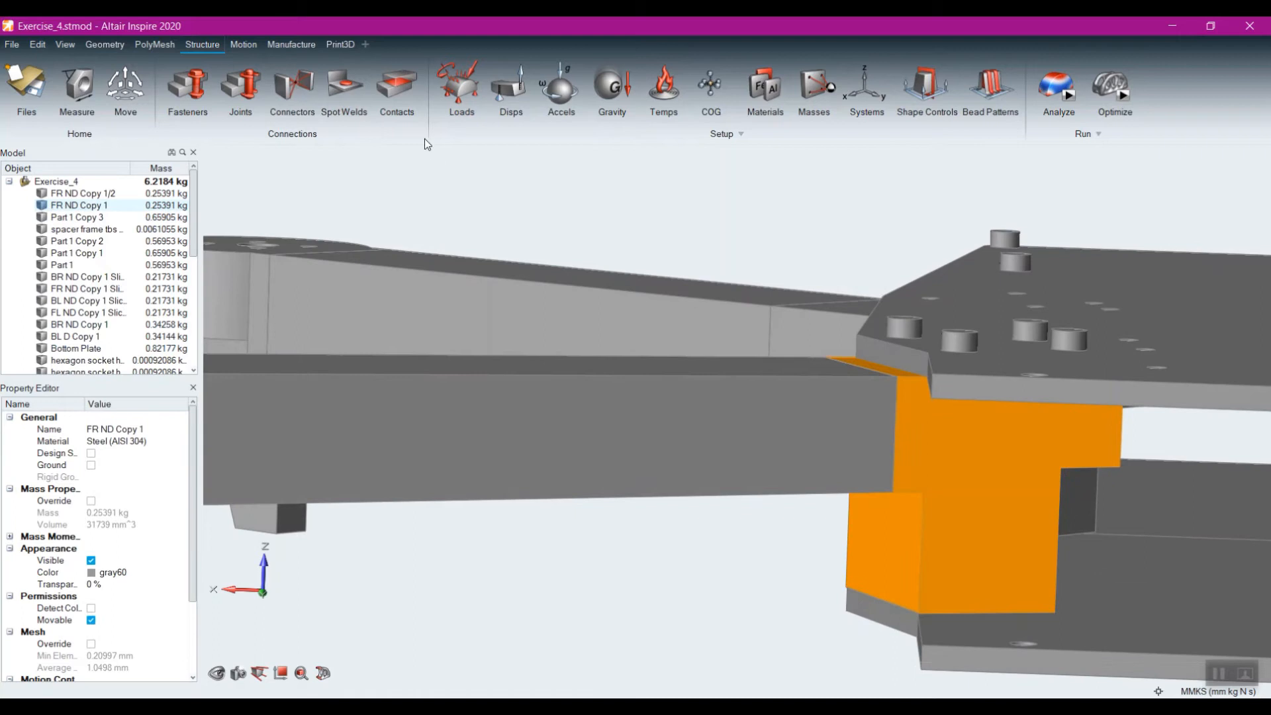
Step: Examine the contacts around bracket FR ND Copy 1, exit the Contacts tool and inspect a screw joining the bracket and plates
left_click(397, 86)
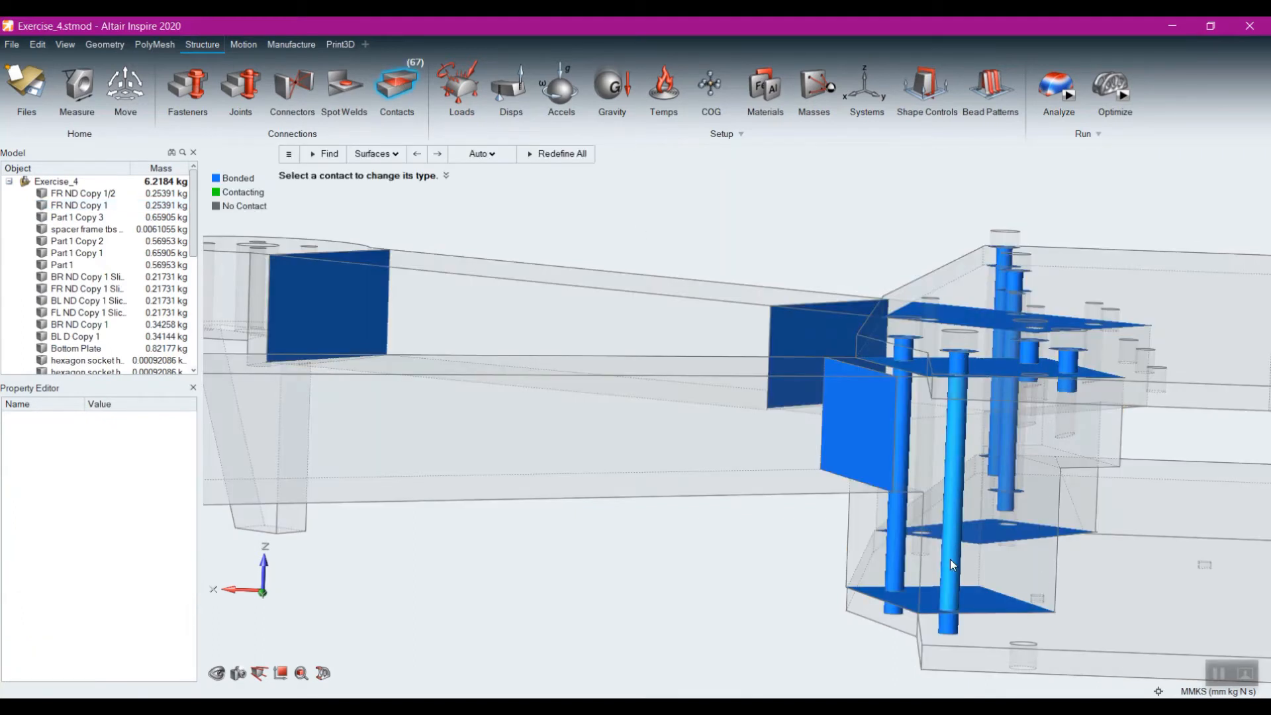
key("Escape")
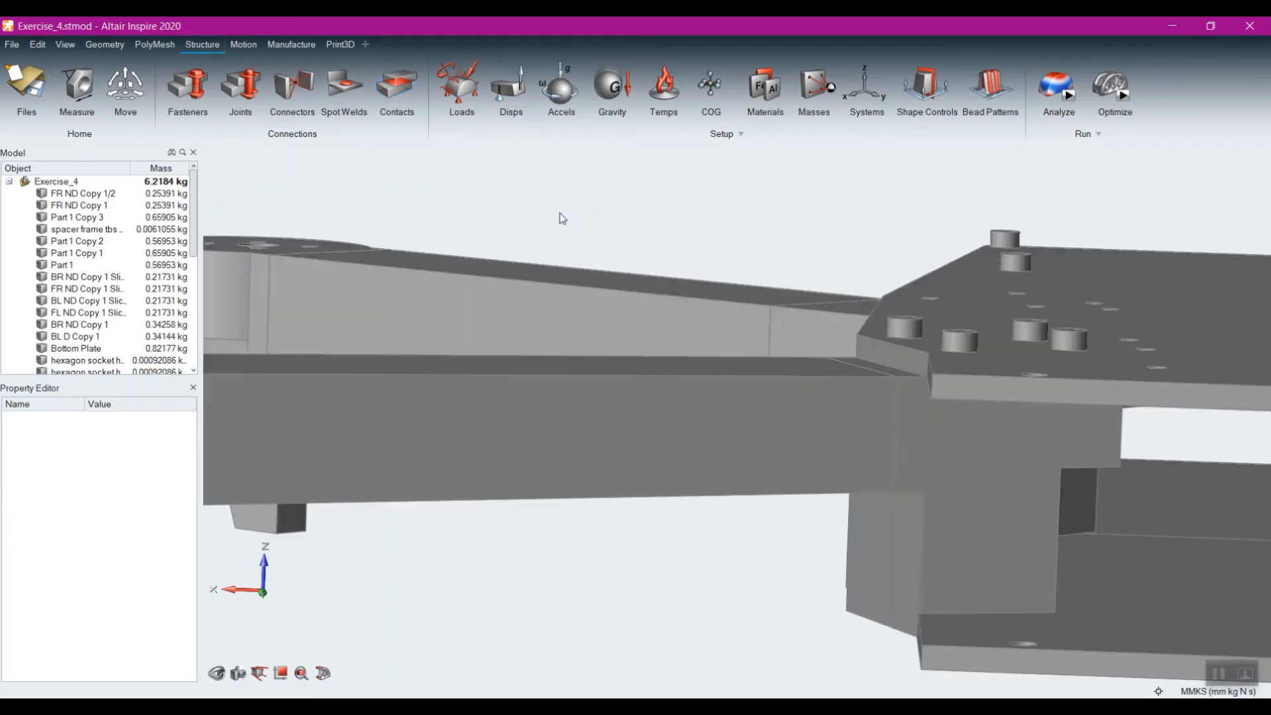
right_click_drag(721, 573, 738, 539)
right_click_drag(968, 443, 1002, 522)
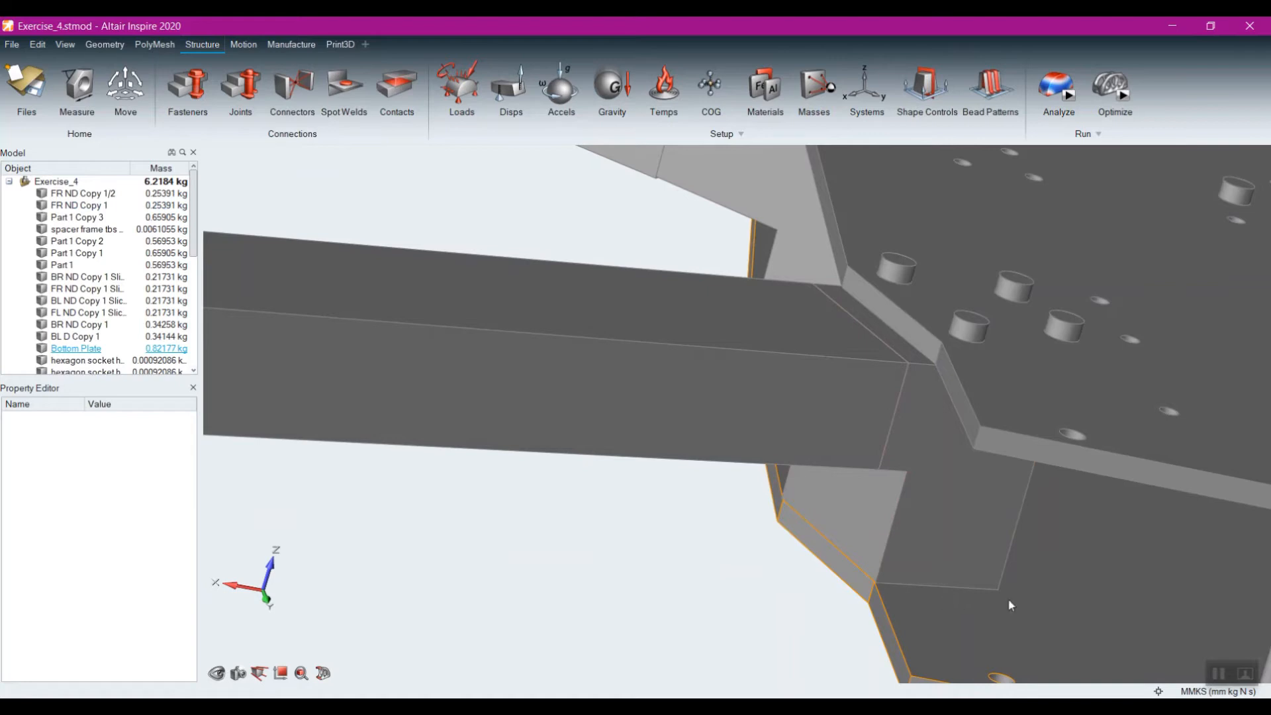
right_click_drag(1011, 605, 1004, 486)
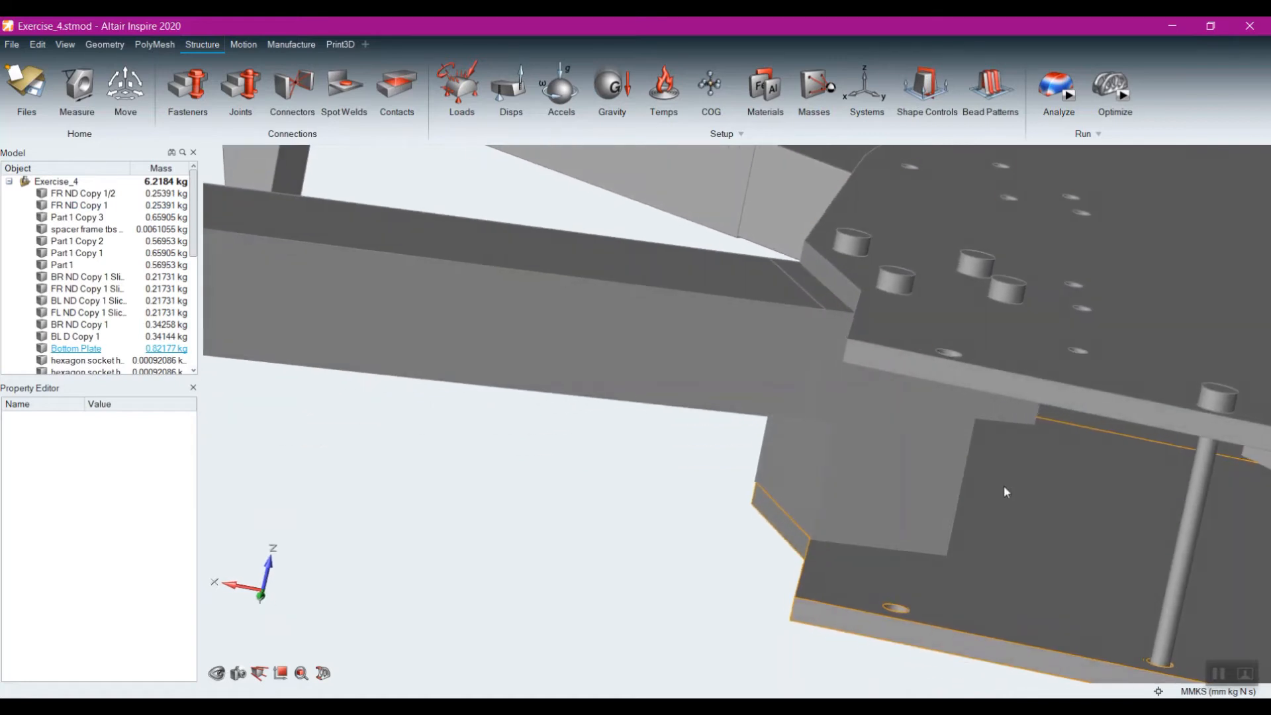
left_click(896, 292)
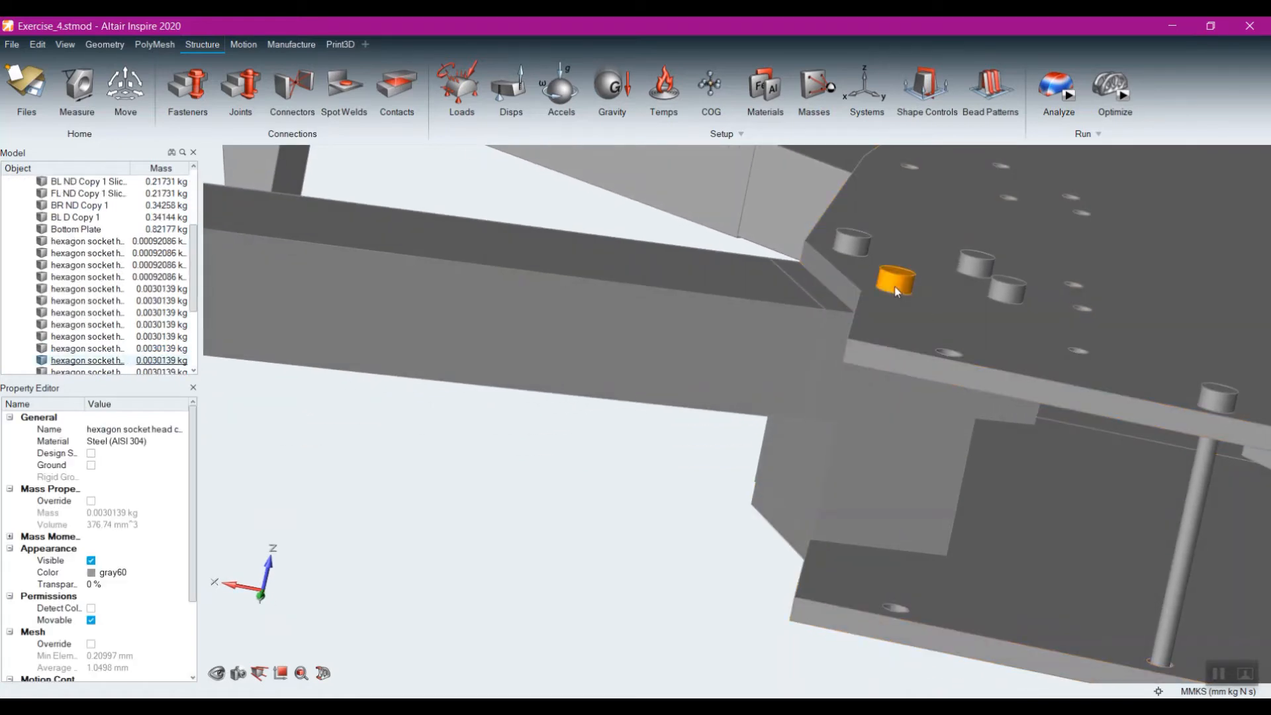
right_click_drag(1059, 549, 633, 607)
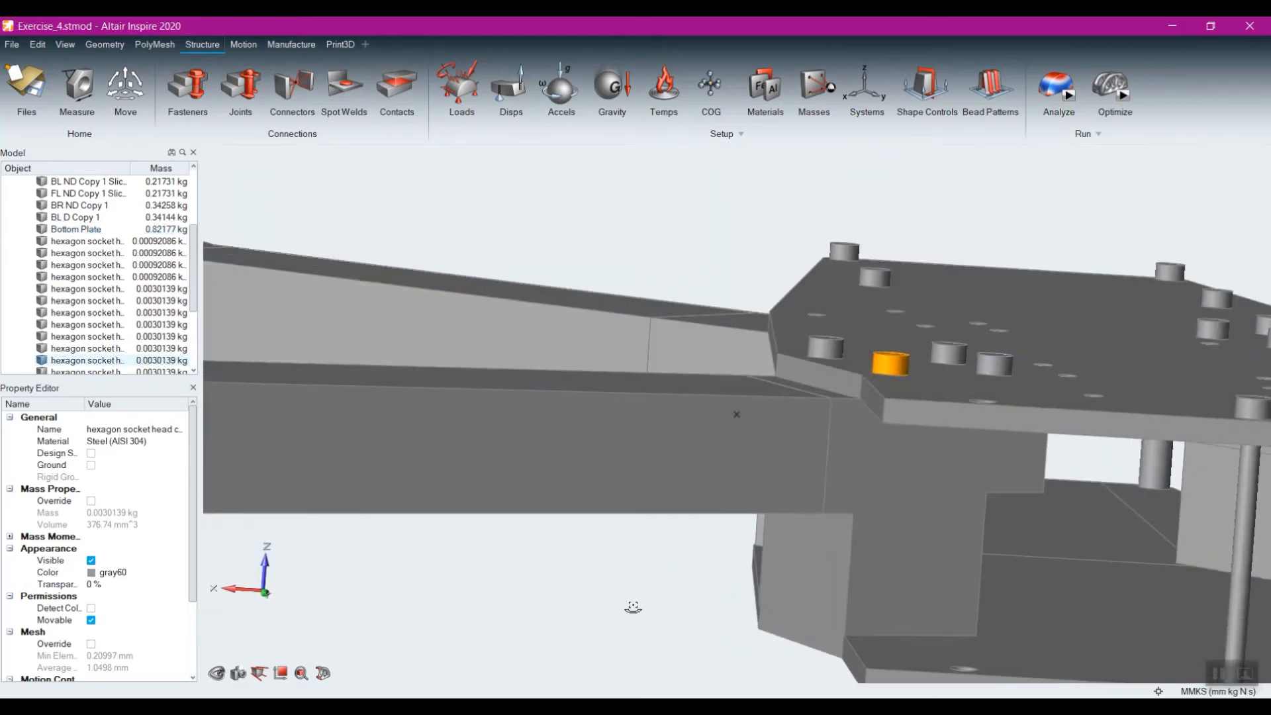
scroll(721, 579, "down", 5)
right_click_drag(831, 560, 931, 440)
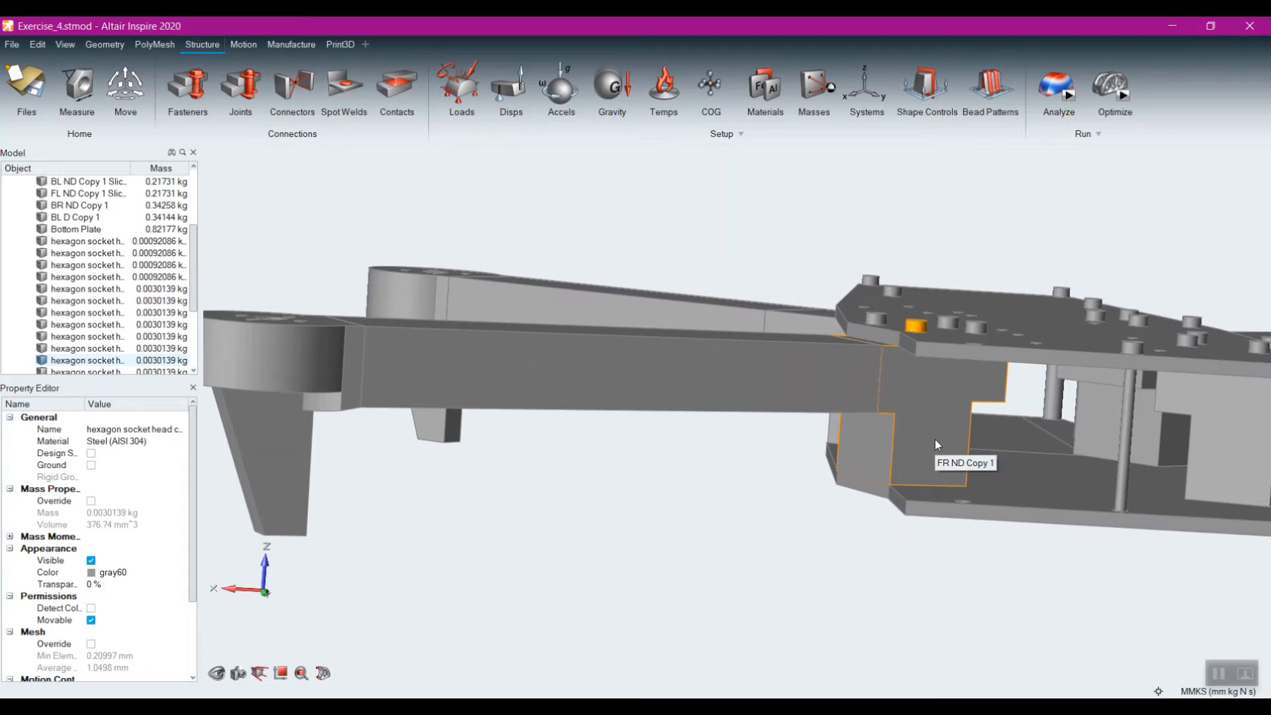
Step: Examine how bracket FR ND Copy 1 sits between the bottom plate and the top plate
scroll(931, 487, "up", 3)
left_click(857, 449)
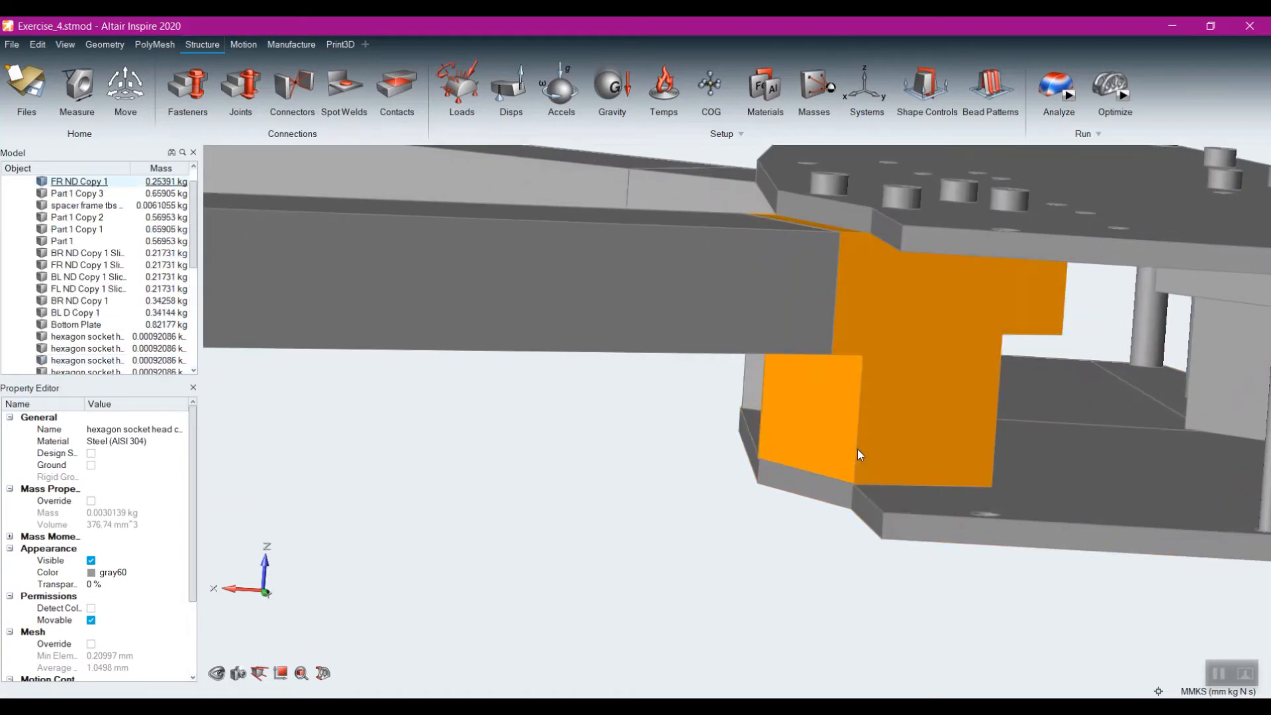
left_click(897, 500)
left_click(891, 356)
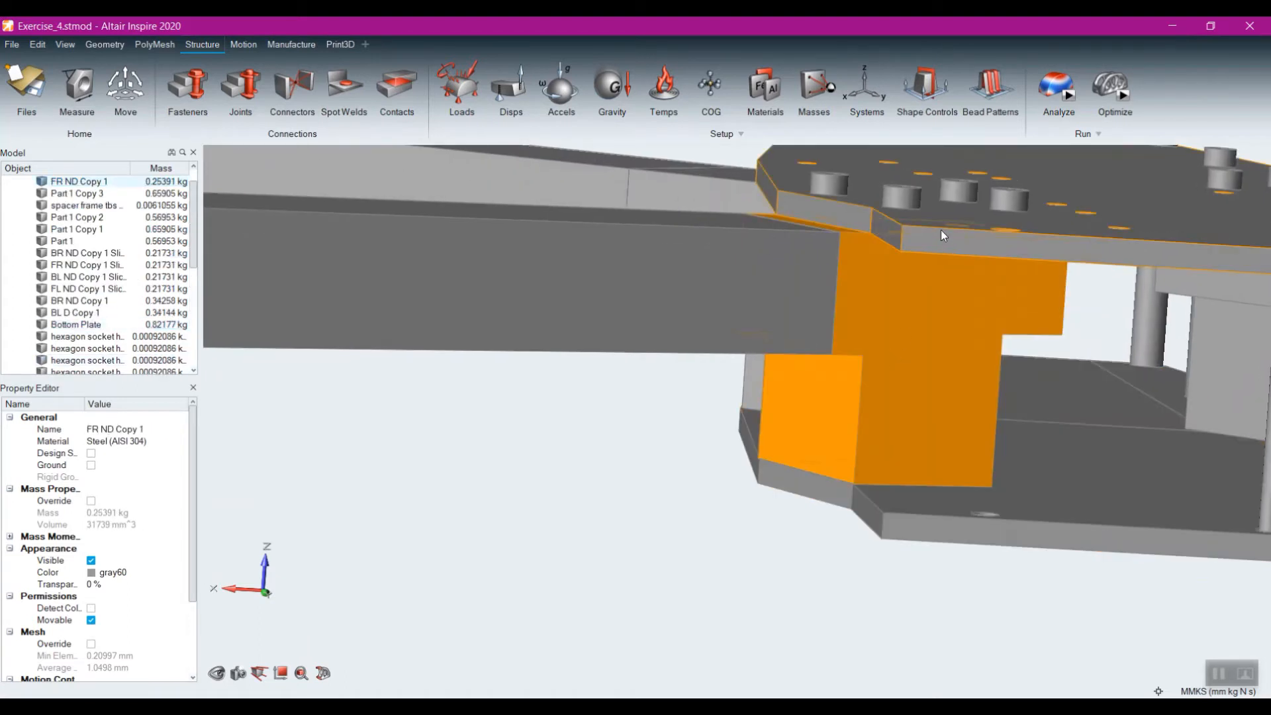
left_click(940, 231)
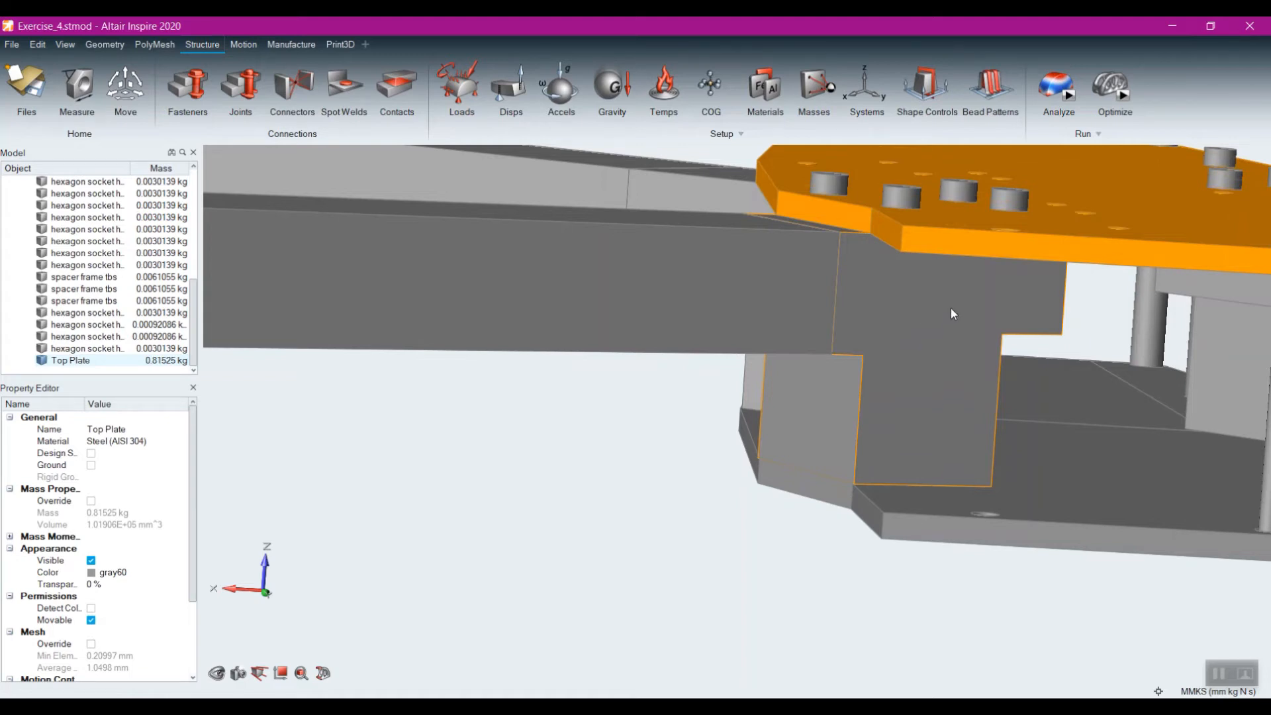
Step: Inspect the four hexagon socket head screws that fasten the top plate above bracket FR ND Copy 1
middle_click_drag(967, 289, 983, 391)
scroll(981, 391, "down", 2)
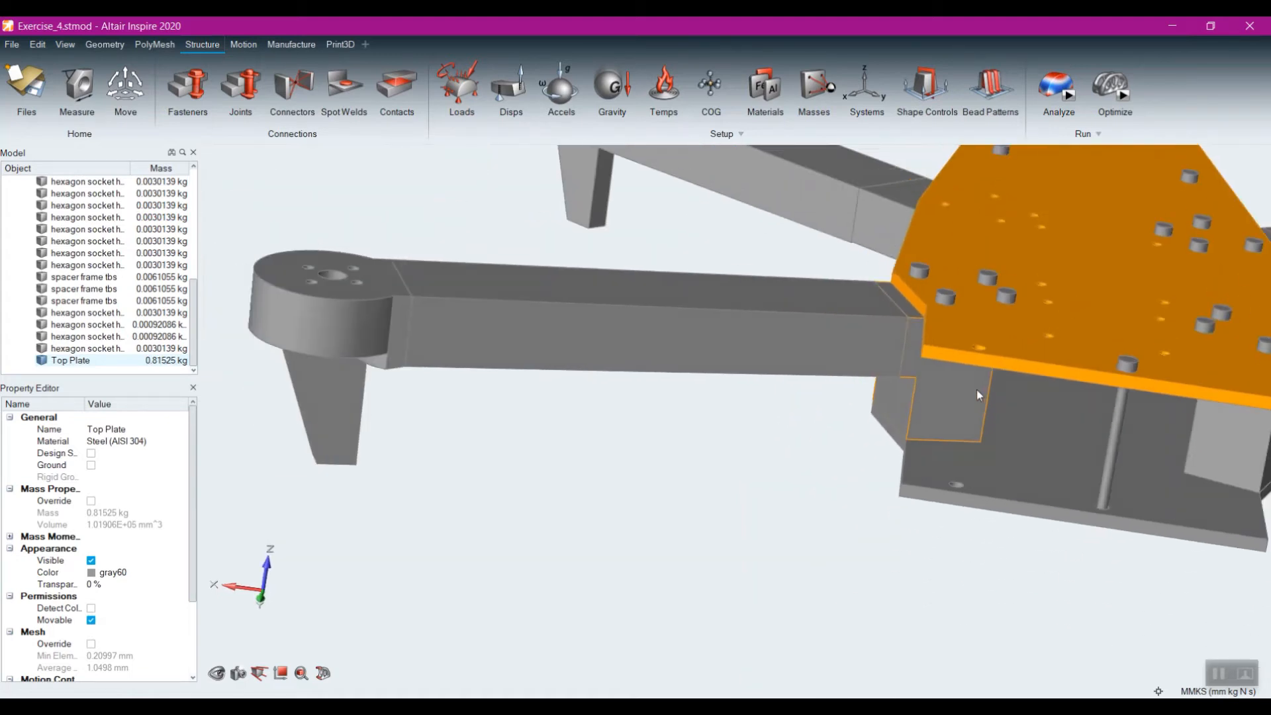
right_click_drag(913, 404, 829, 499)
scroll(829, 499, "up", 2)
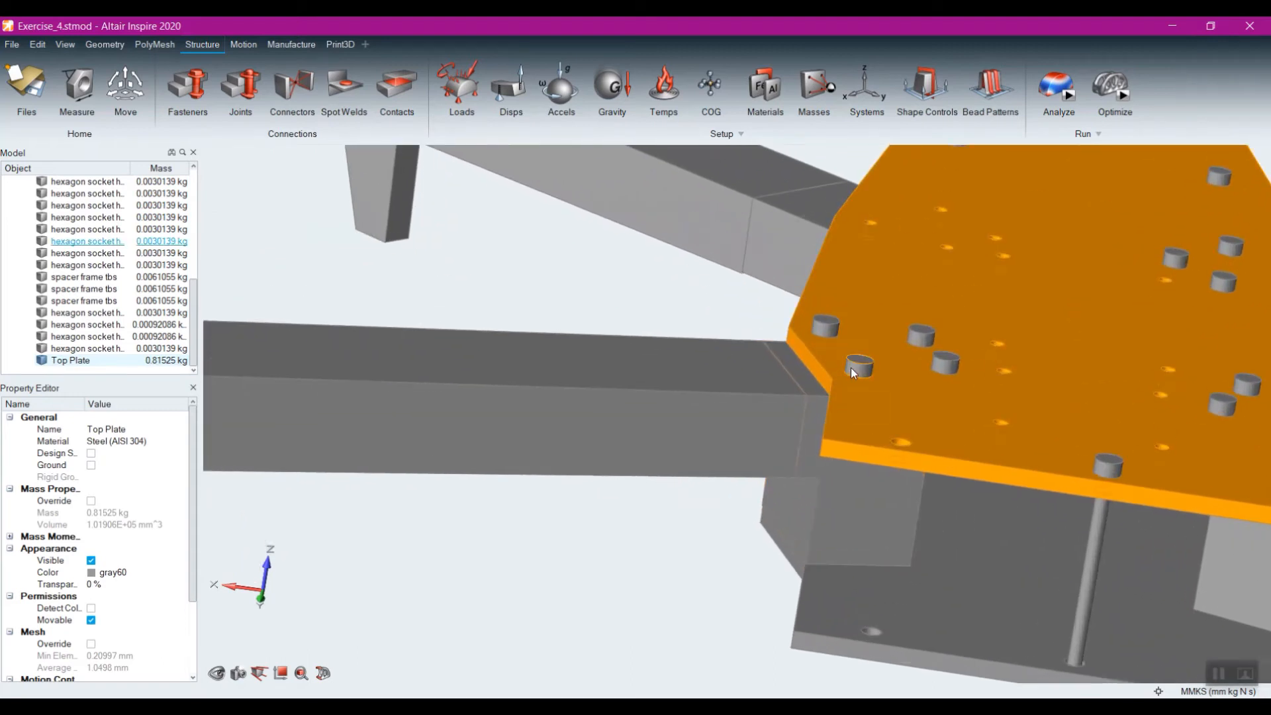
left_click(851, 368)
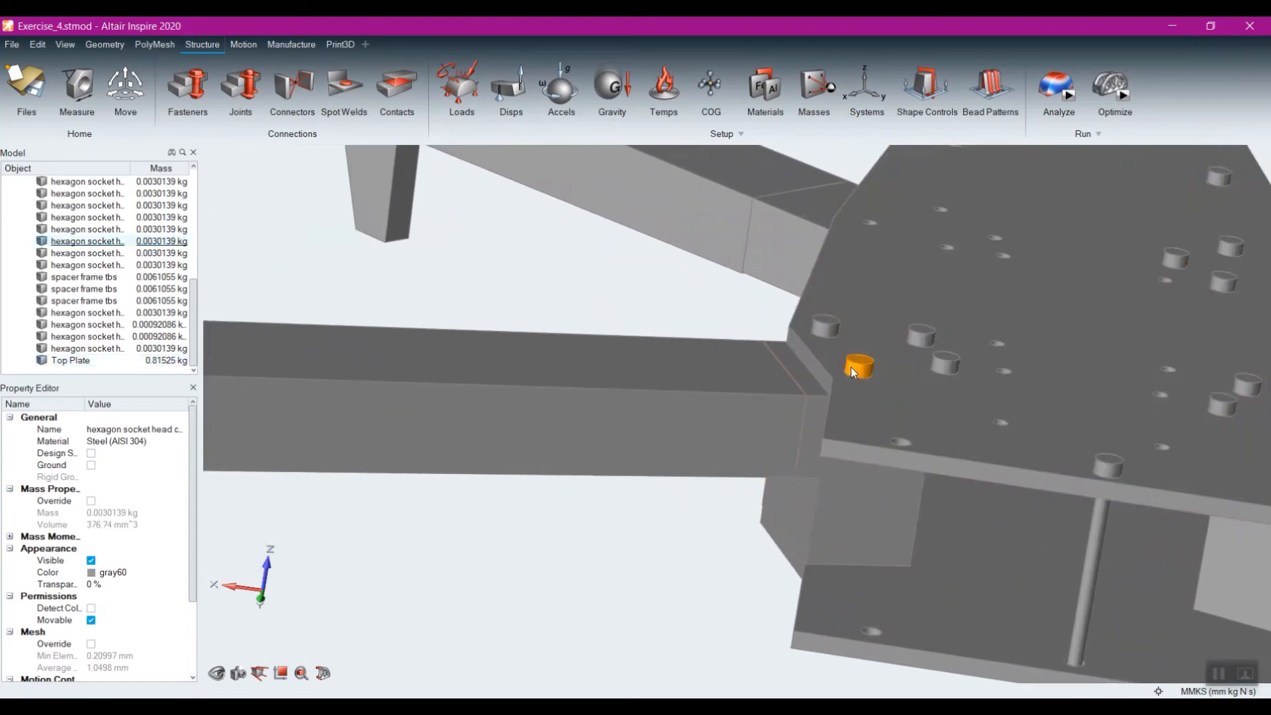
left_click(827, 329)
left_click(915, 338)
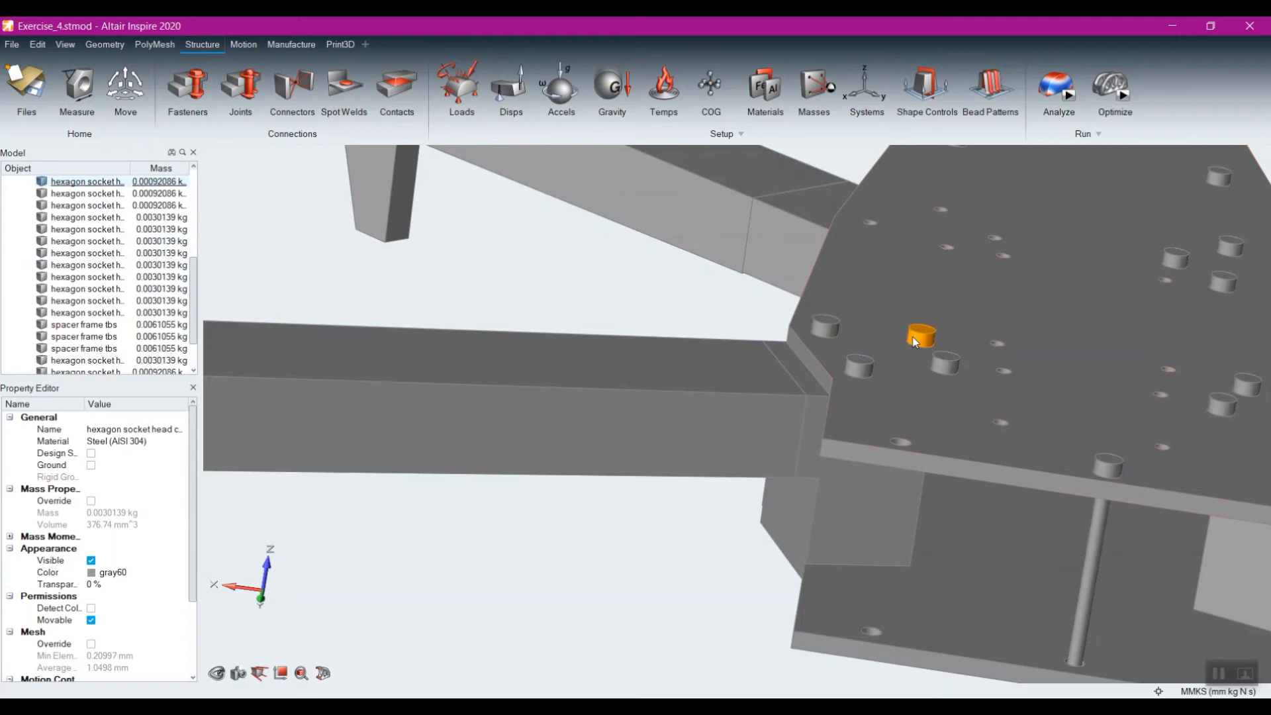
left_click(948, 371)
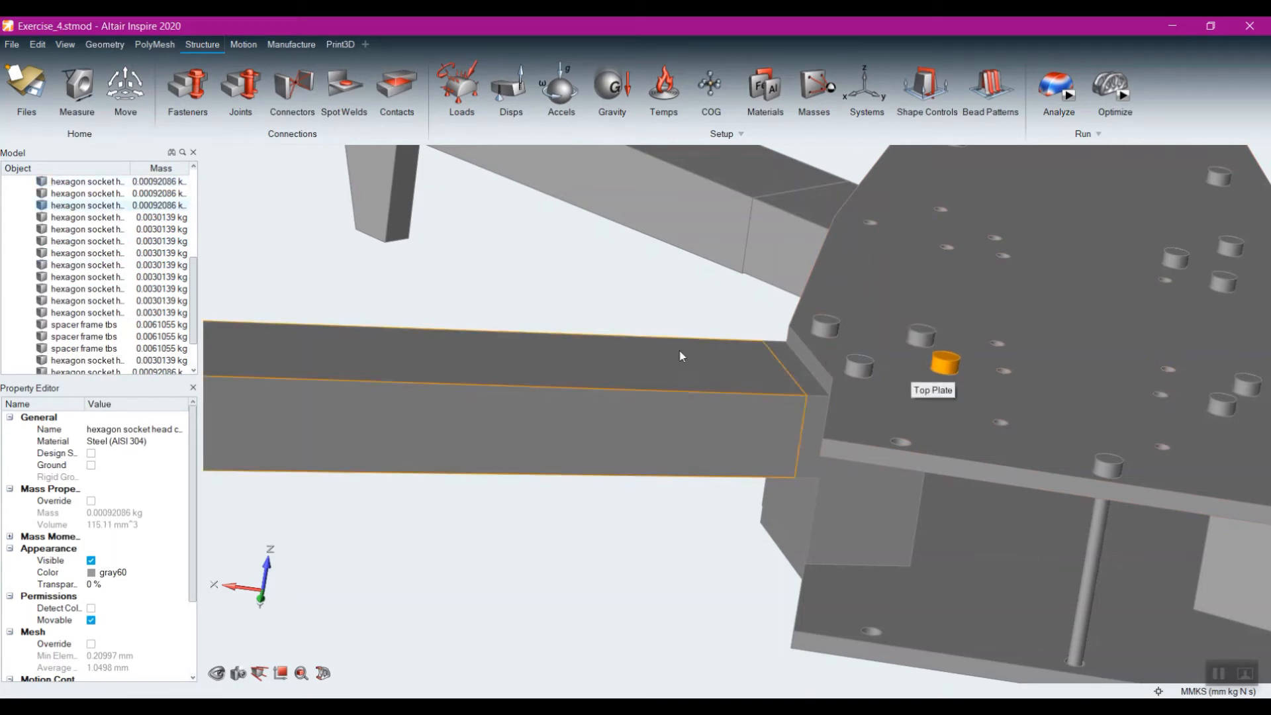
Step: Delete the block of hexagon socket head screws listed between Bottom Plate and the spacer frame tbs parts
scroll(196, 298, "up", 2)
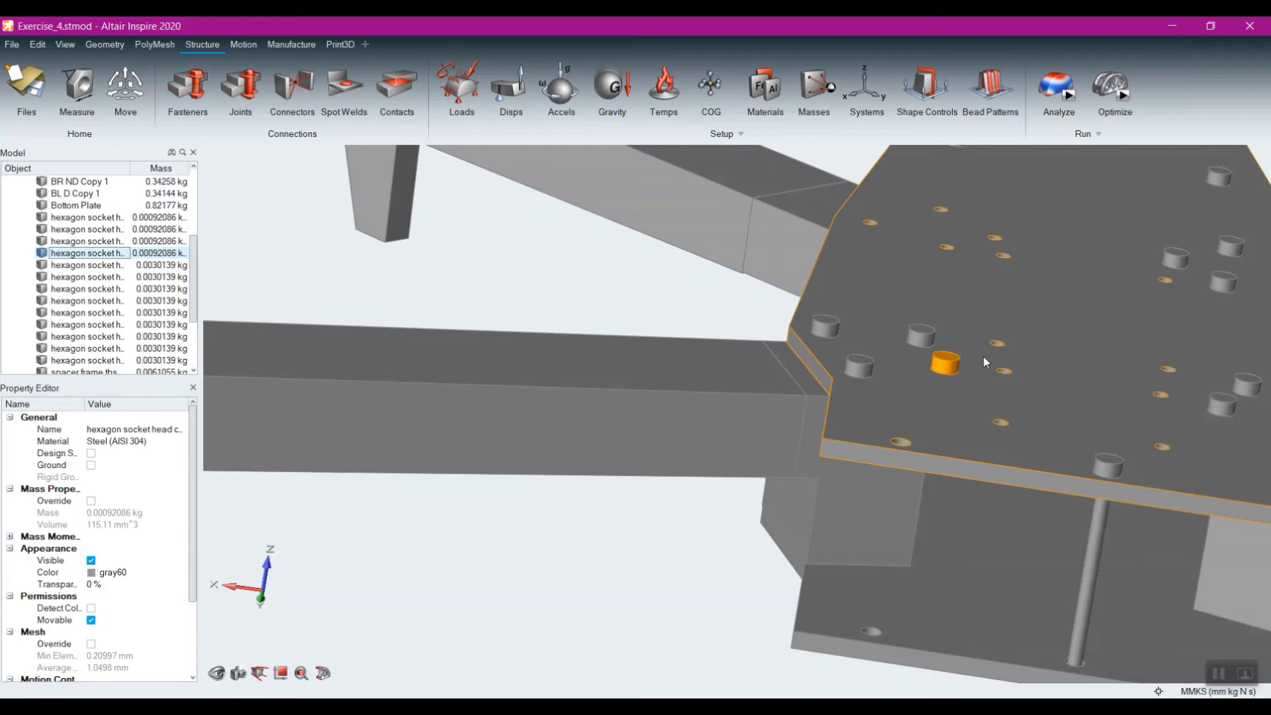
left_click(707, 570)
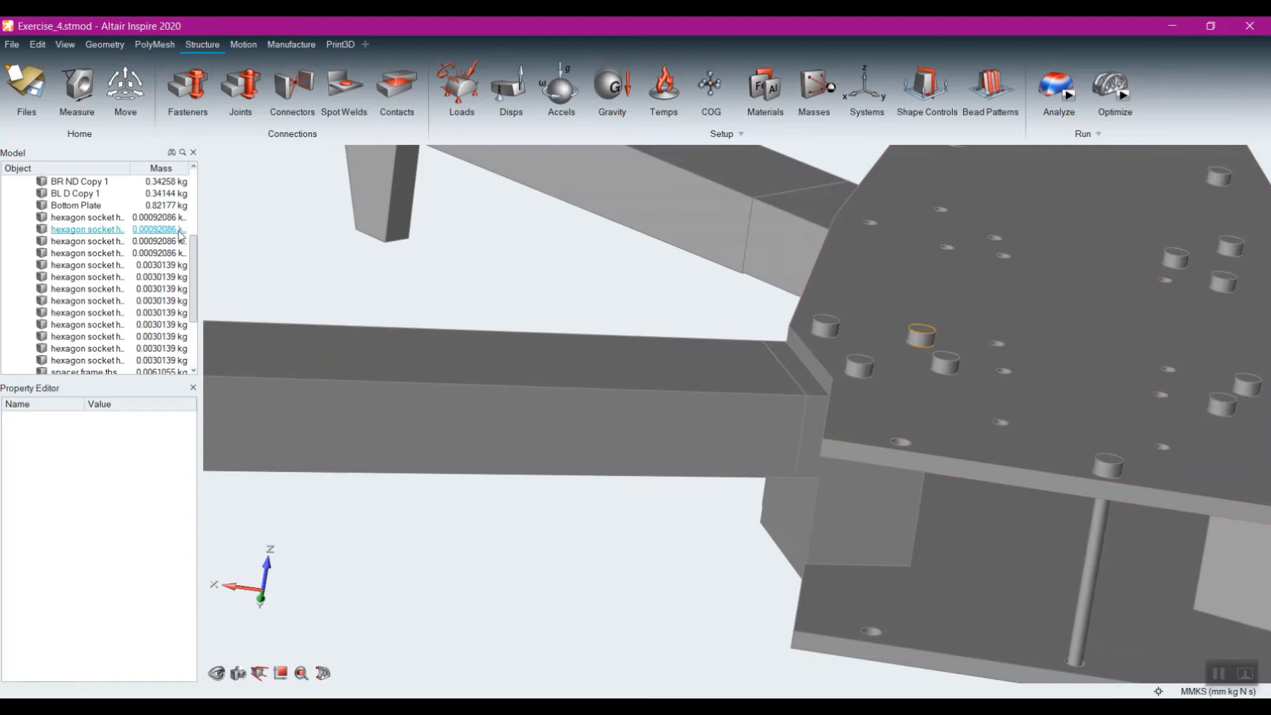
left_click(108, 217)
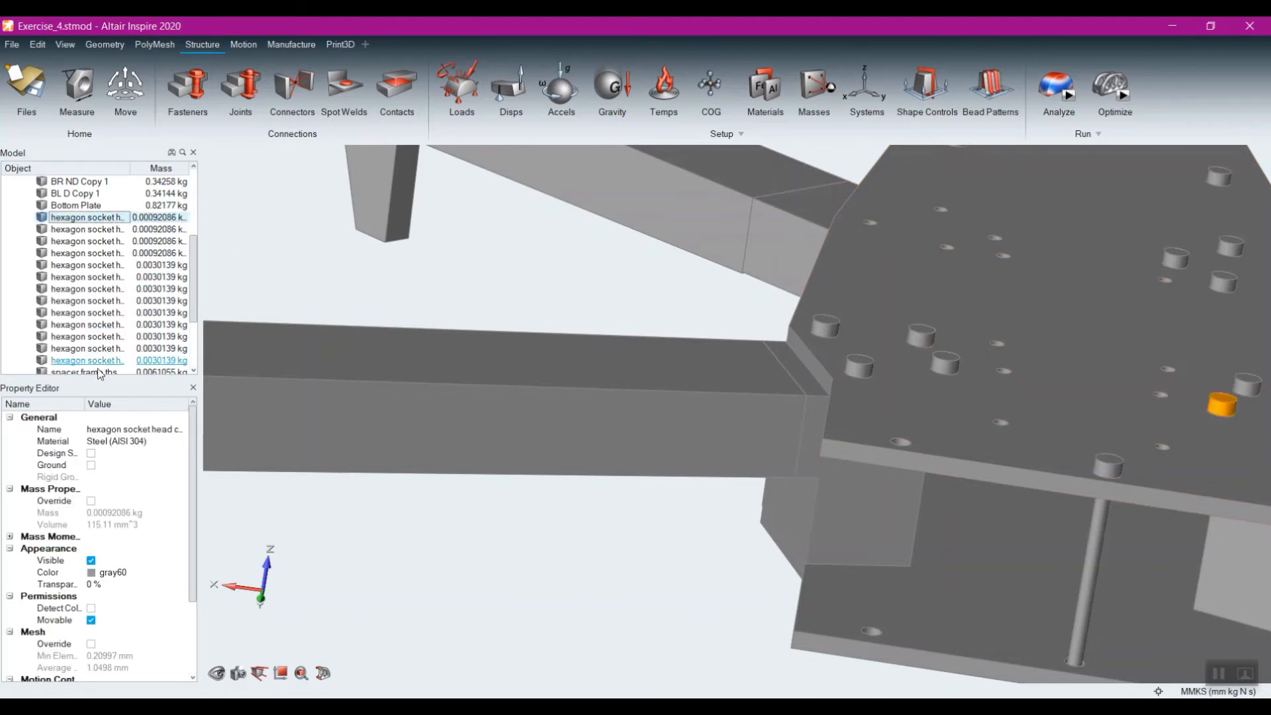
scroll(86, 319, "down", 3)
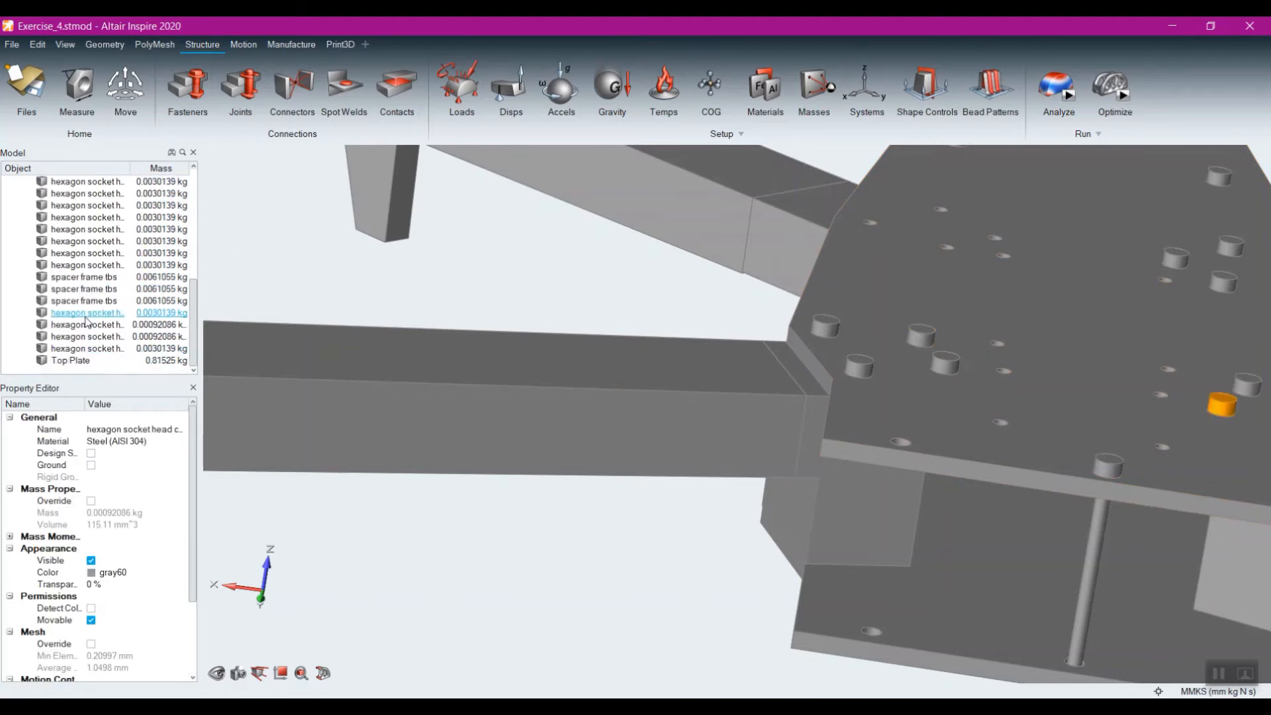
left_click(103, 266, "shift")
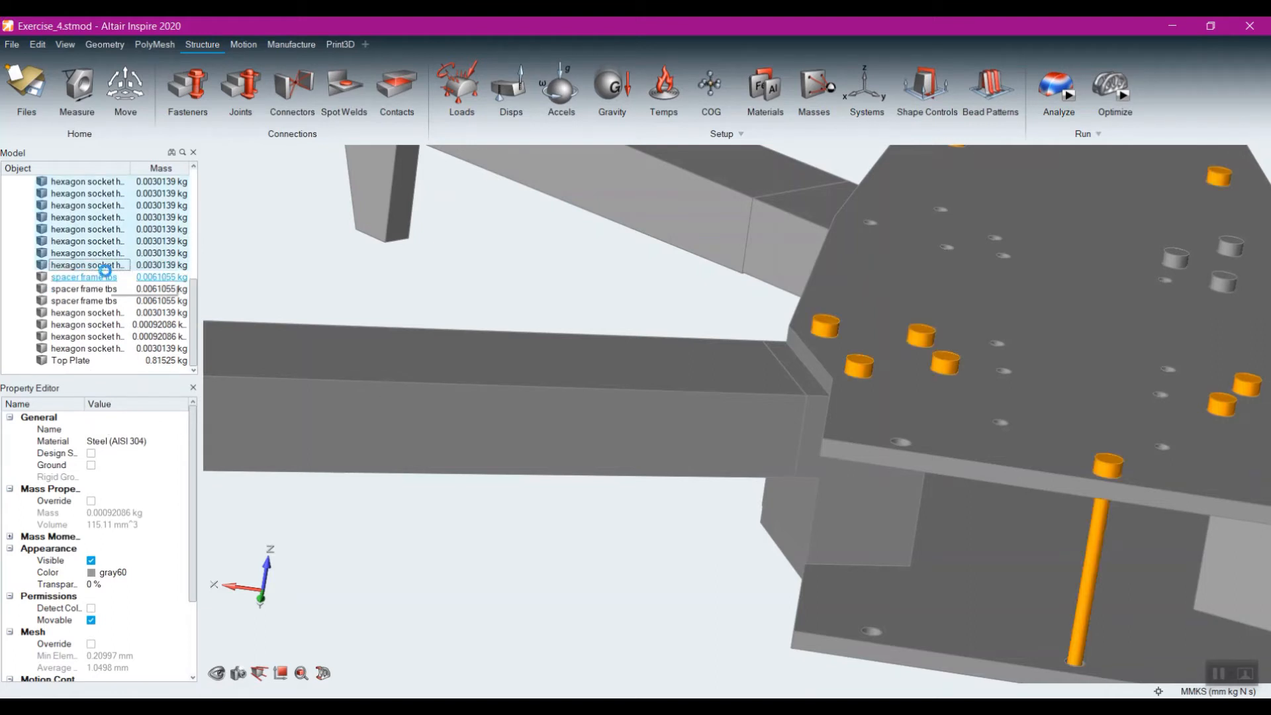
key("Delete")
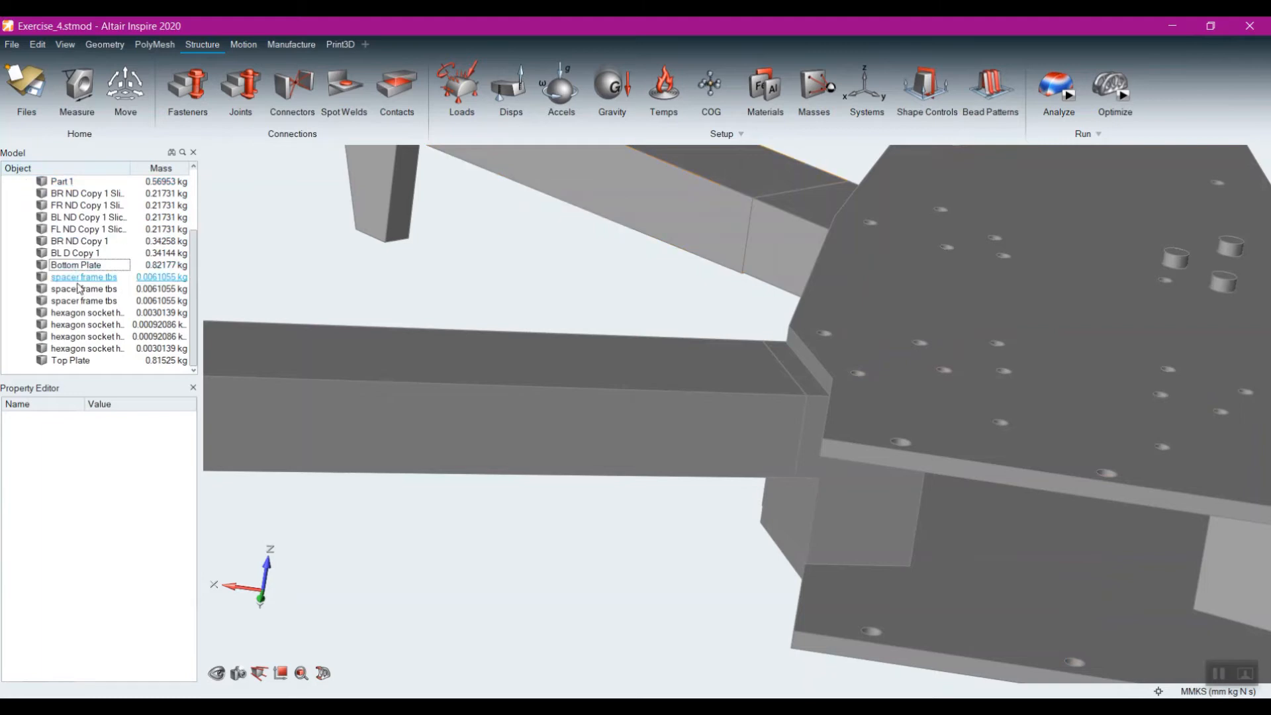
Step: Delete the remaining hexagon socket head screws listed between the spacer frame tbs parts and Top Plate
left_click(86, 313)
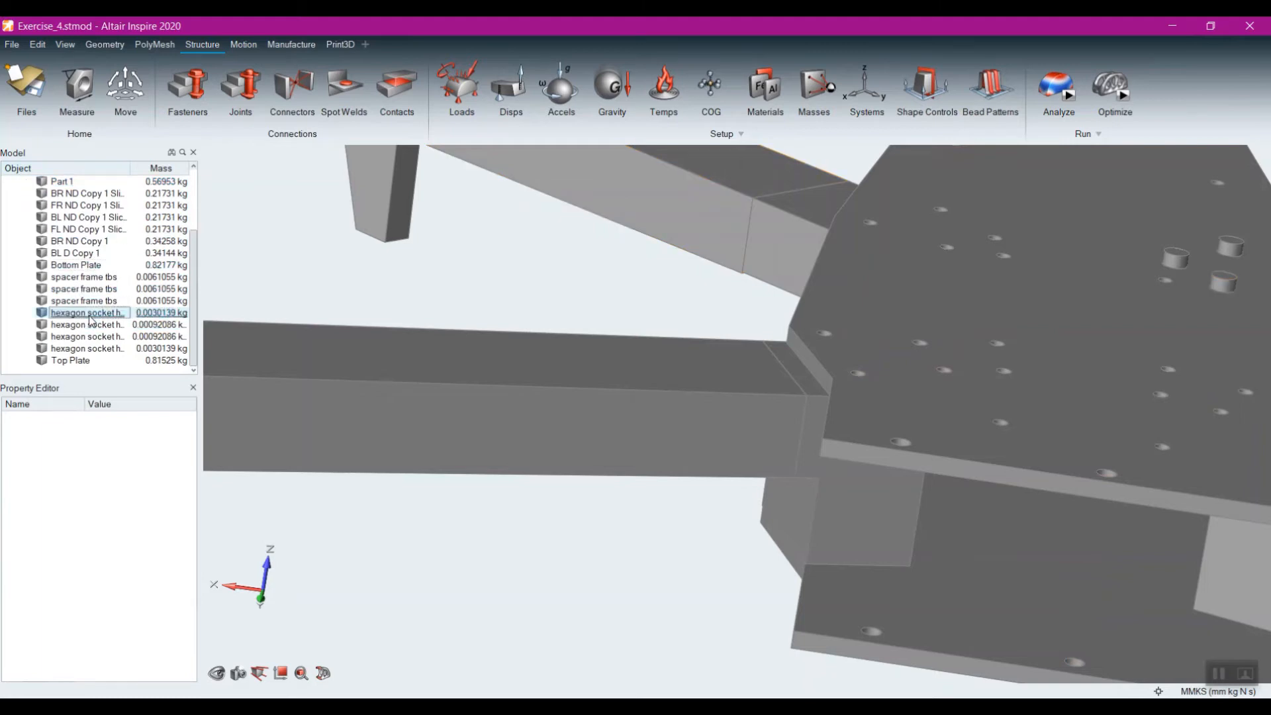
left_click(91, 351, "shift")
key("Delete")
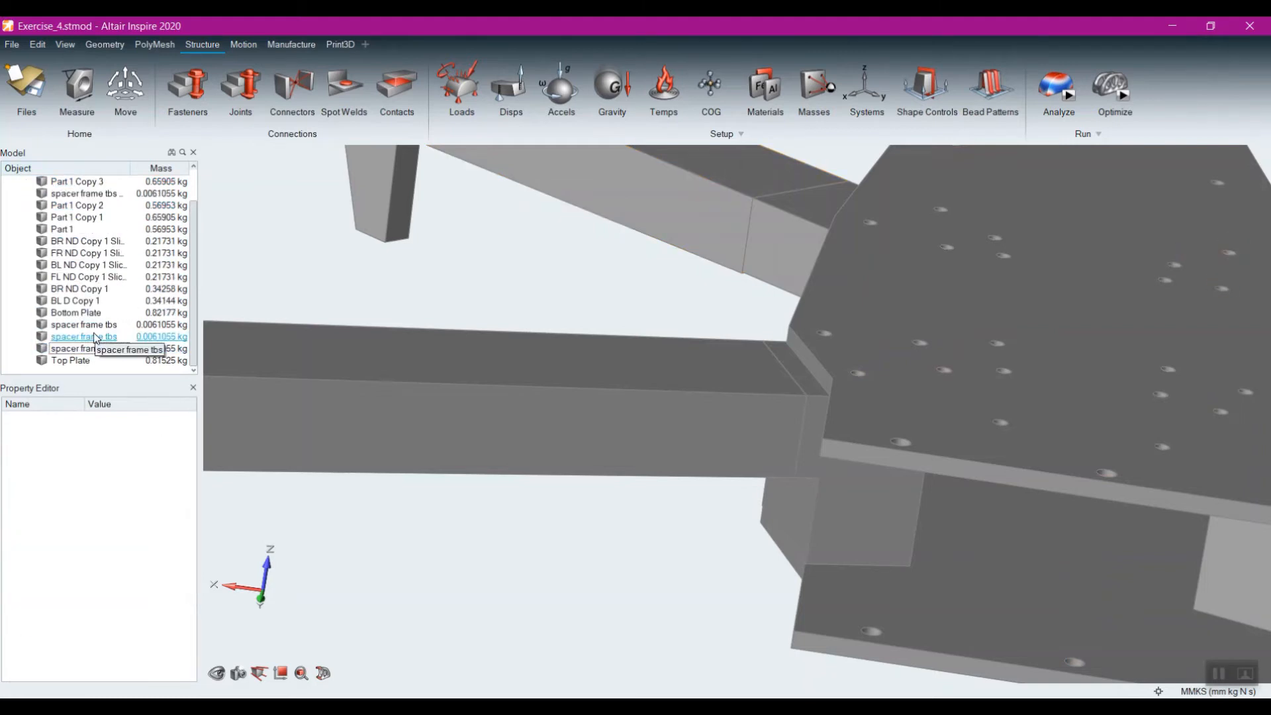
scroll(146, 192, "up", 1)
scroll(485, 298, "up", 2)
scroll(603, 322, "up", 2)
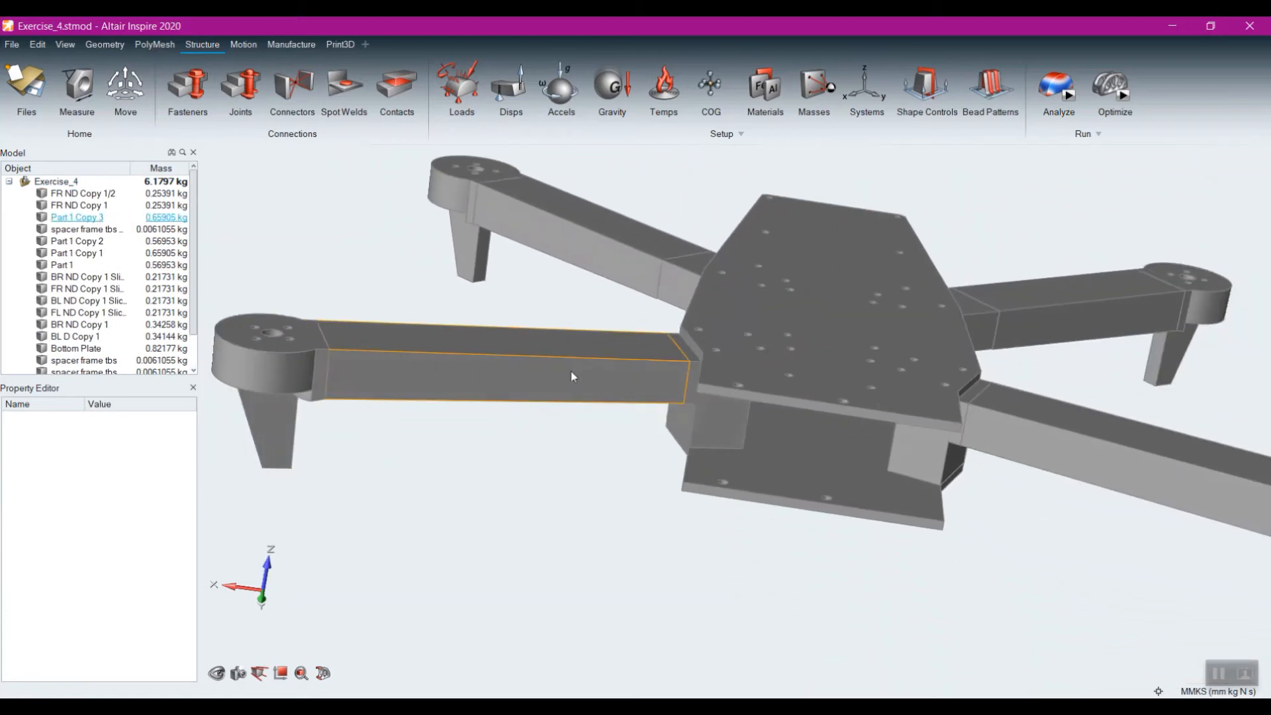
Step: Find the contacts of the screw-free assembly and review them at the arms, motor mounts, brackets and plates
left_click(407, 84)
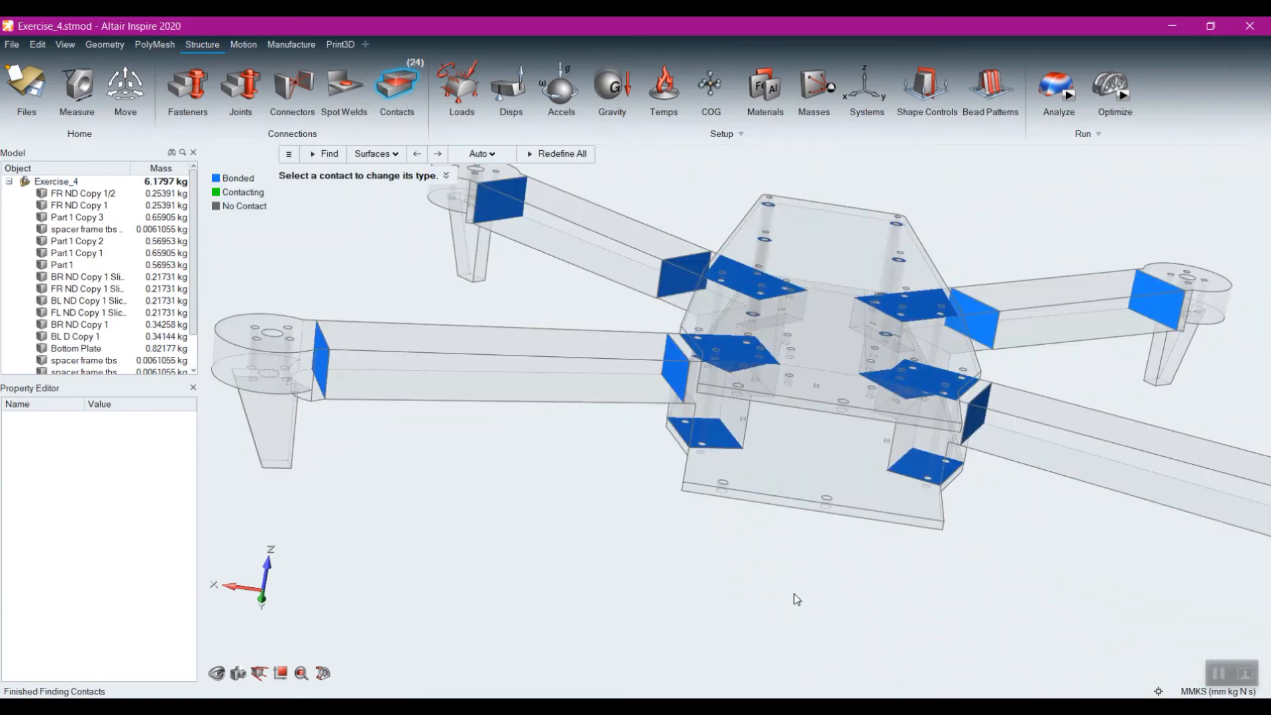
right_click_drag(836, 547, 804, 537)
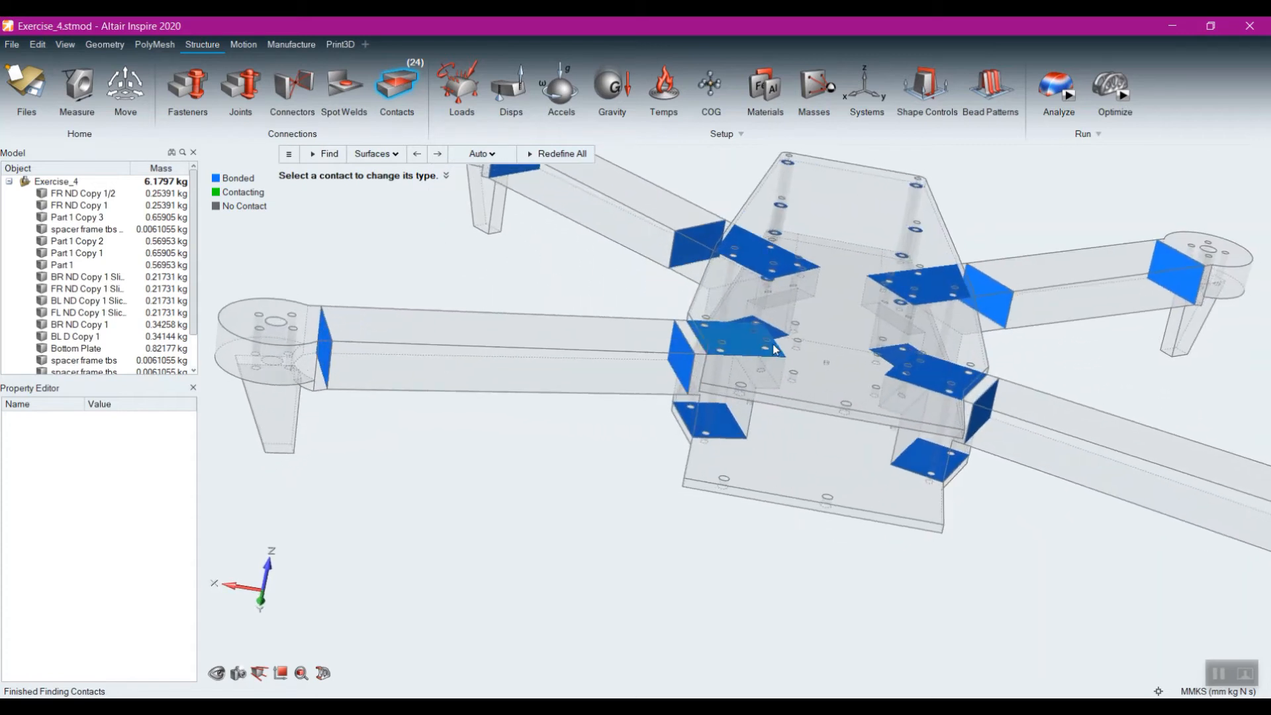
scroll(711, 351, "down", 5)
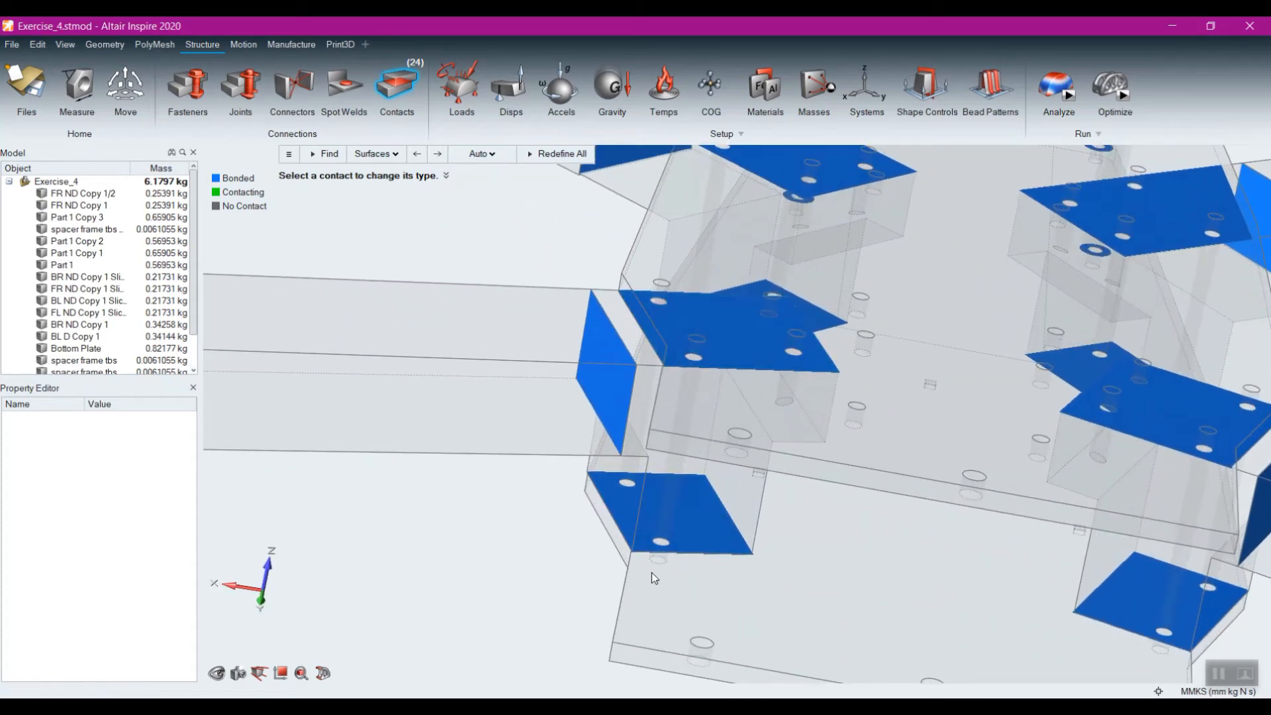
scroll(651, 572, "up", 6)
middle_click_drag(992, 324, 1042, 274)
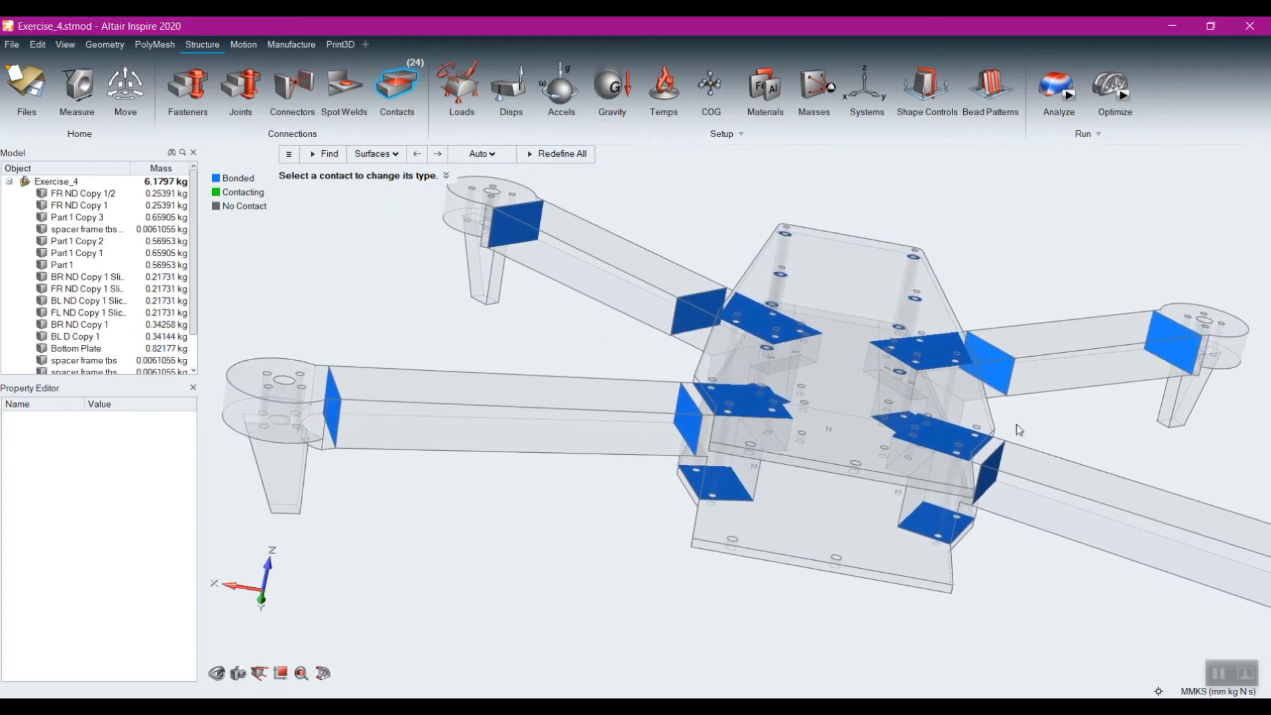
right_click_drag(1087, 406, 1069, 396)
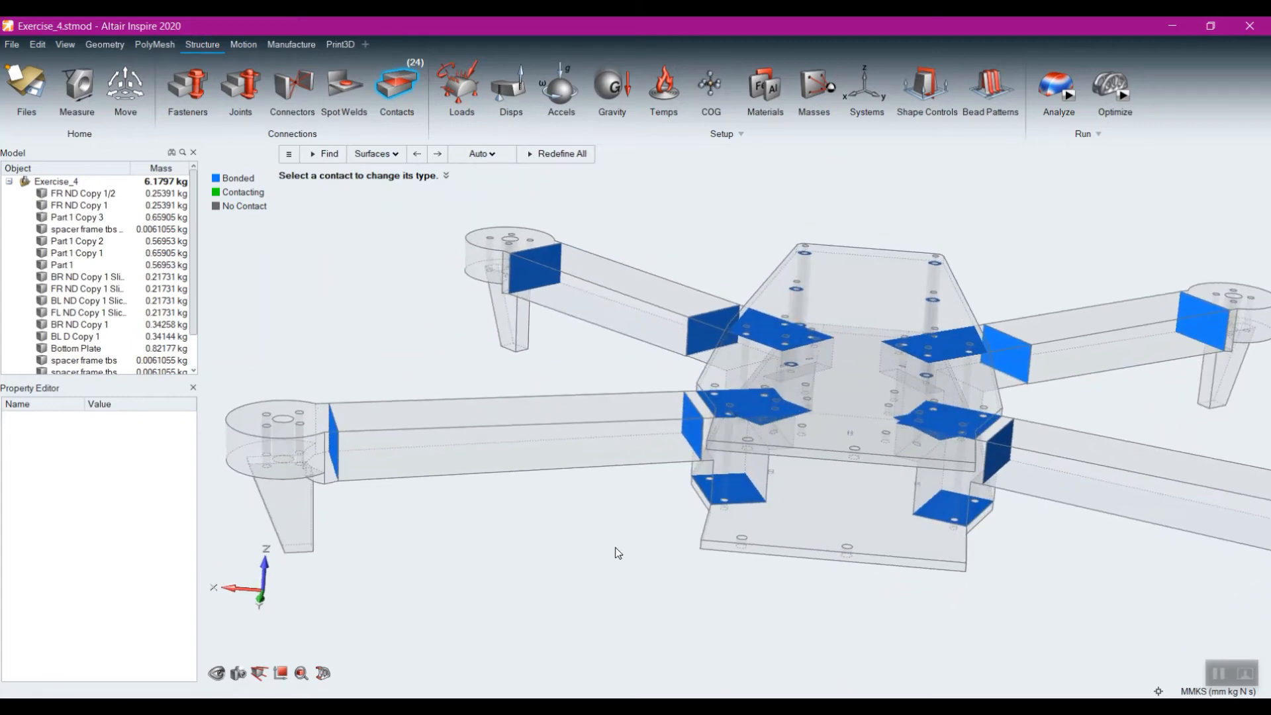
middle_click_drag(652, 500, 658, 509)
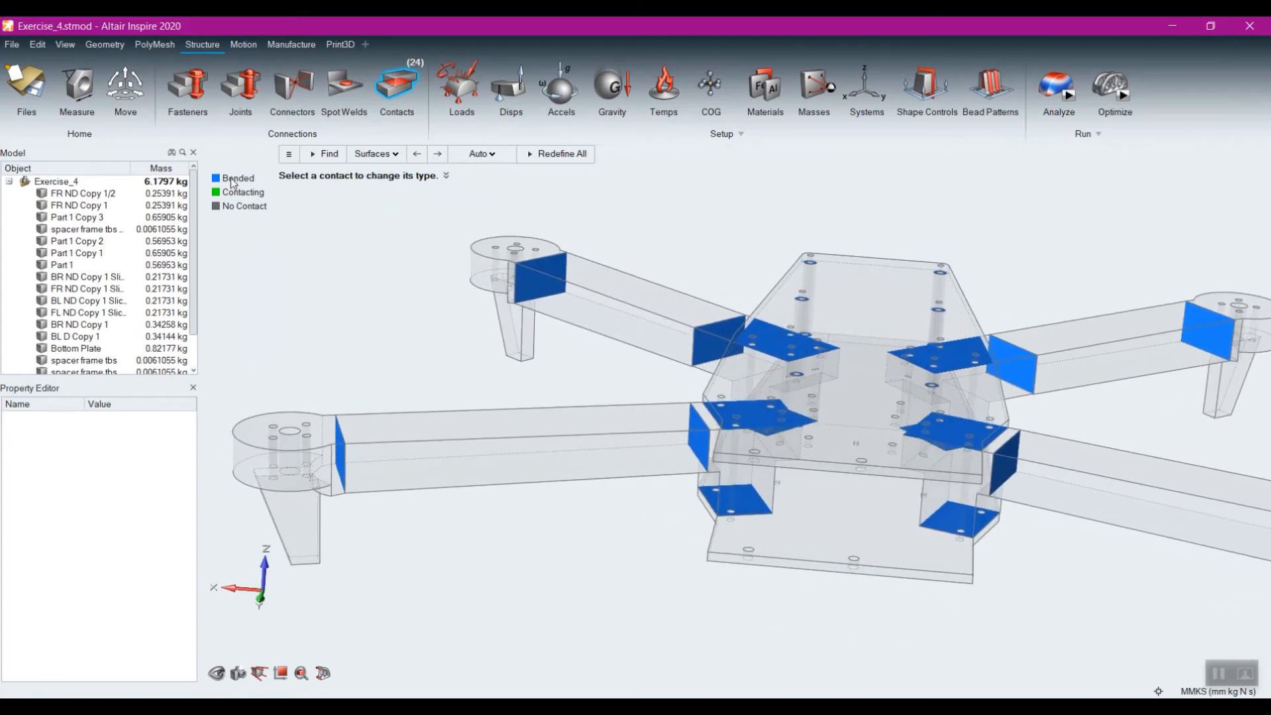
Step: Detect the aligned holes for fasteners, inspect them around bracket FR ND Copy 1 and exit the Fasteners tool
left_click(192, 96)
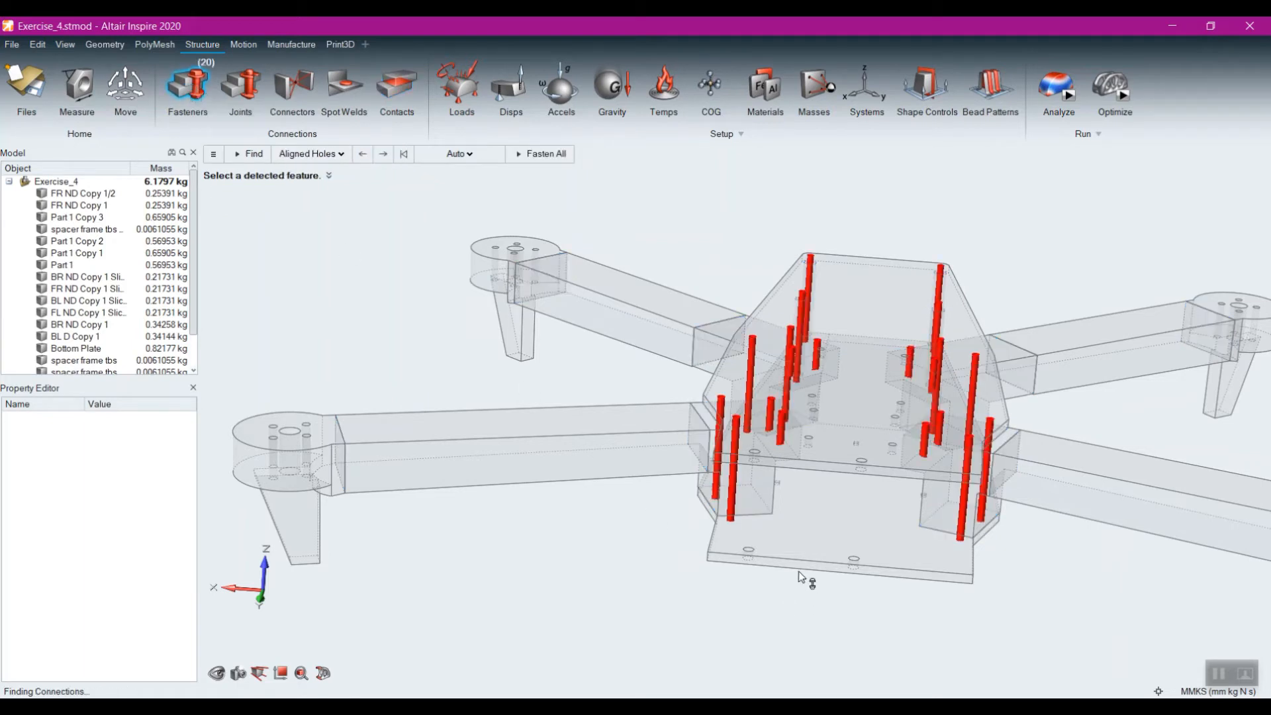
scroll(788, 525, "up", 5)
right_click_drag(779, 497, 866, 489)
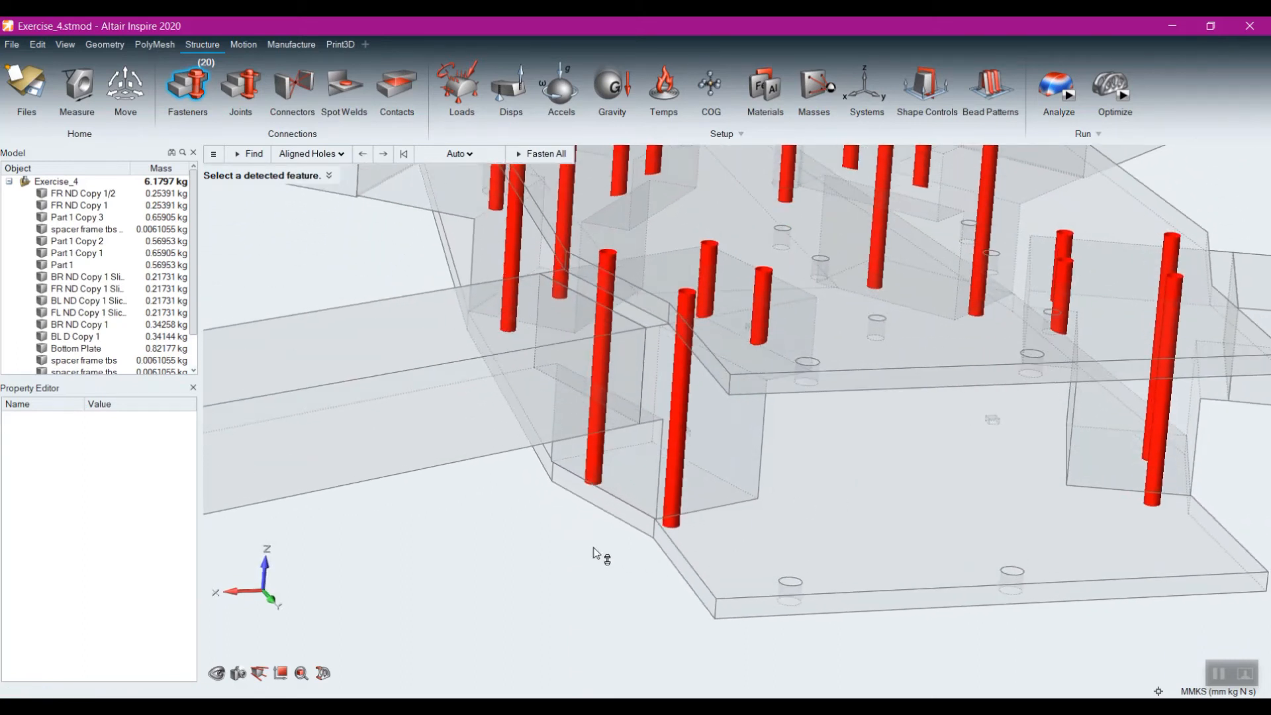
right_click(568, 551)
right_click(568, 551)
Step: Examine the top plate, bottom plate and bracket FR ND Copy 1 that a fastener has to join
left_click(716, 323)
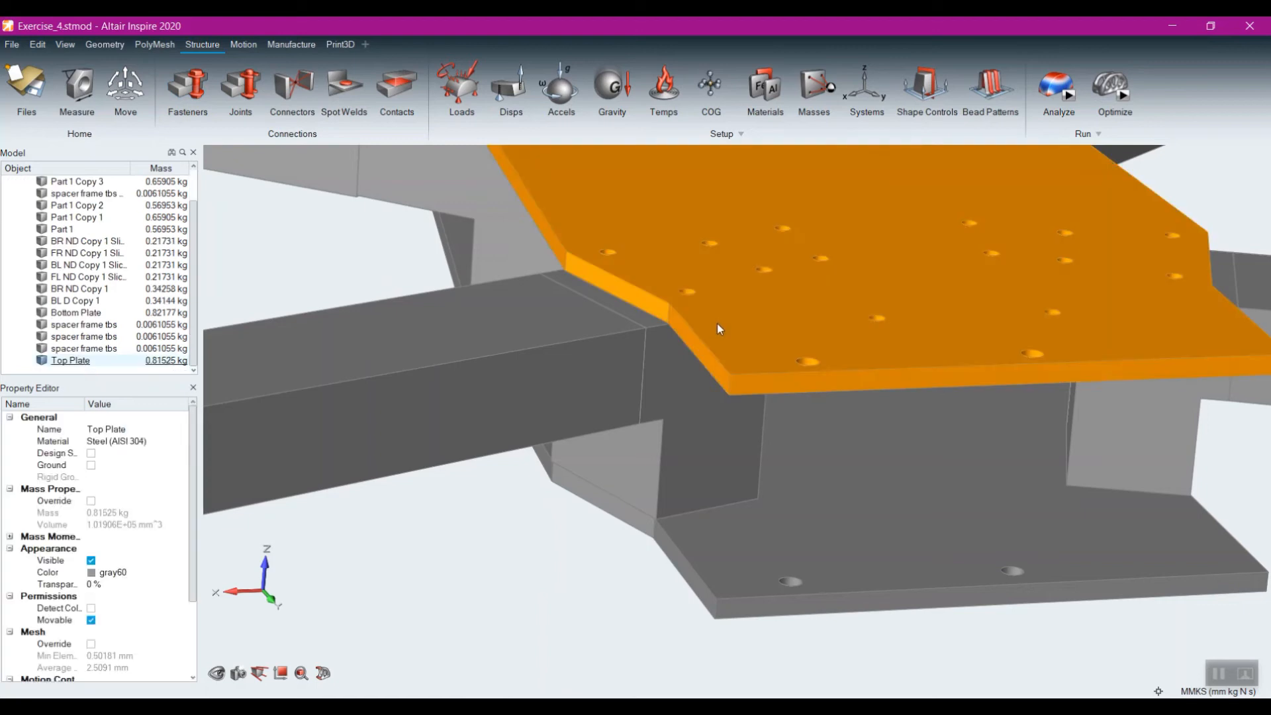
left_click(675, 375)
left_click(687, 537)
right_click_drag(749, 265, 719, 273)
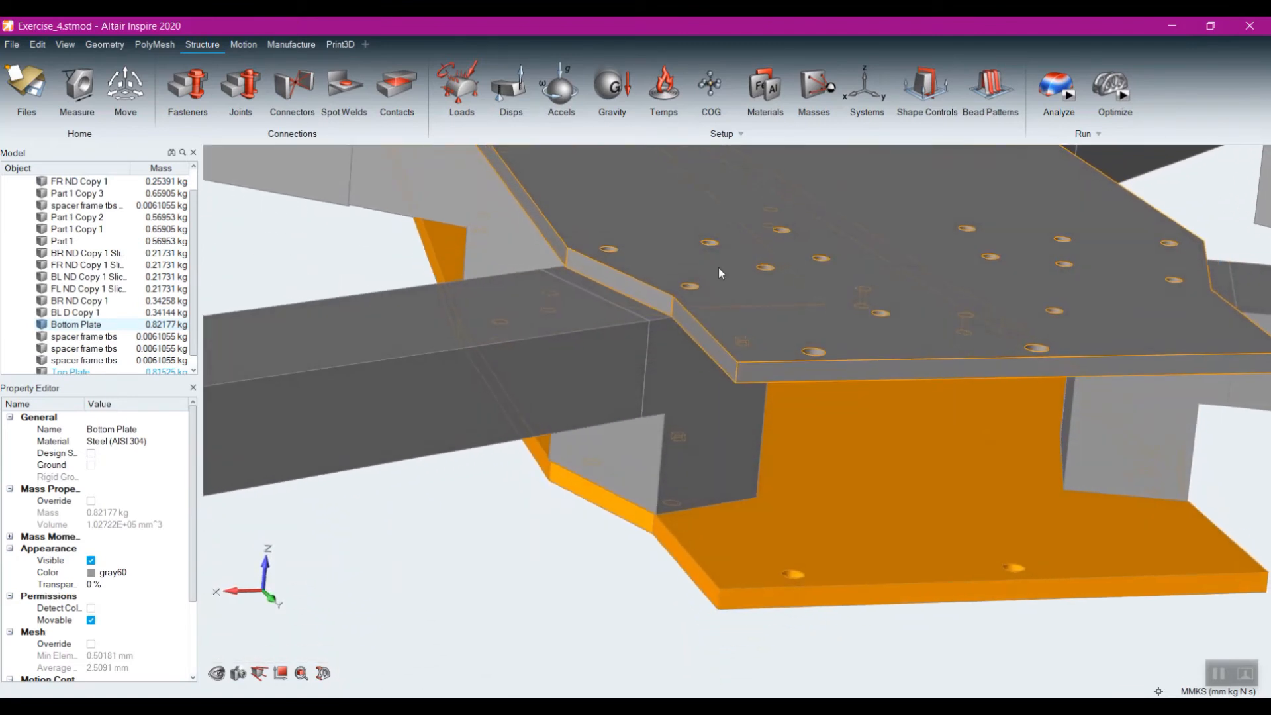
left_click(703, 411)
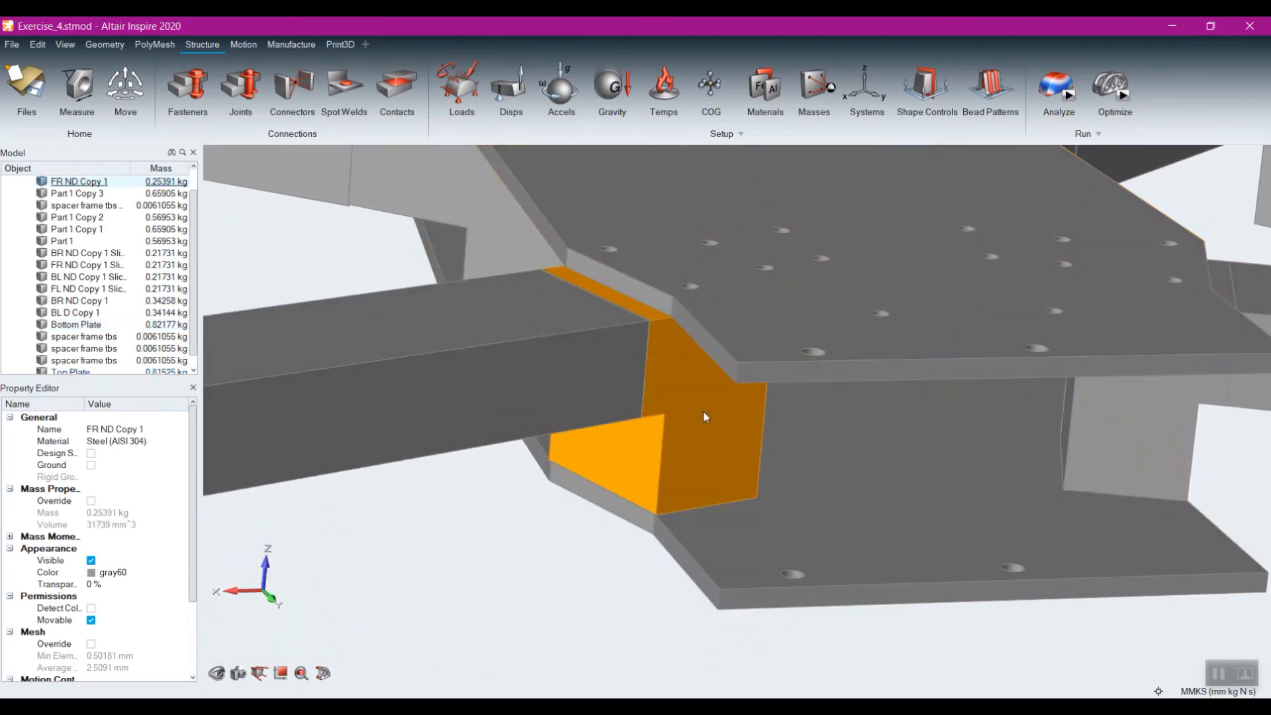
Step: Select the top plate and examine its holes and how it sits on the arm bracket below it
left_click(804, 291)
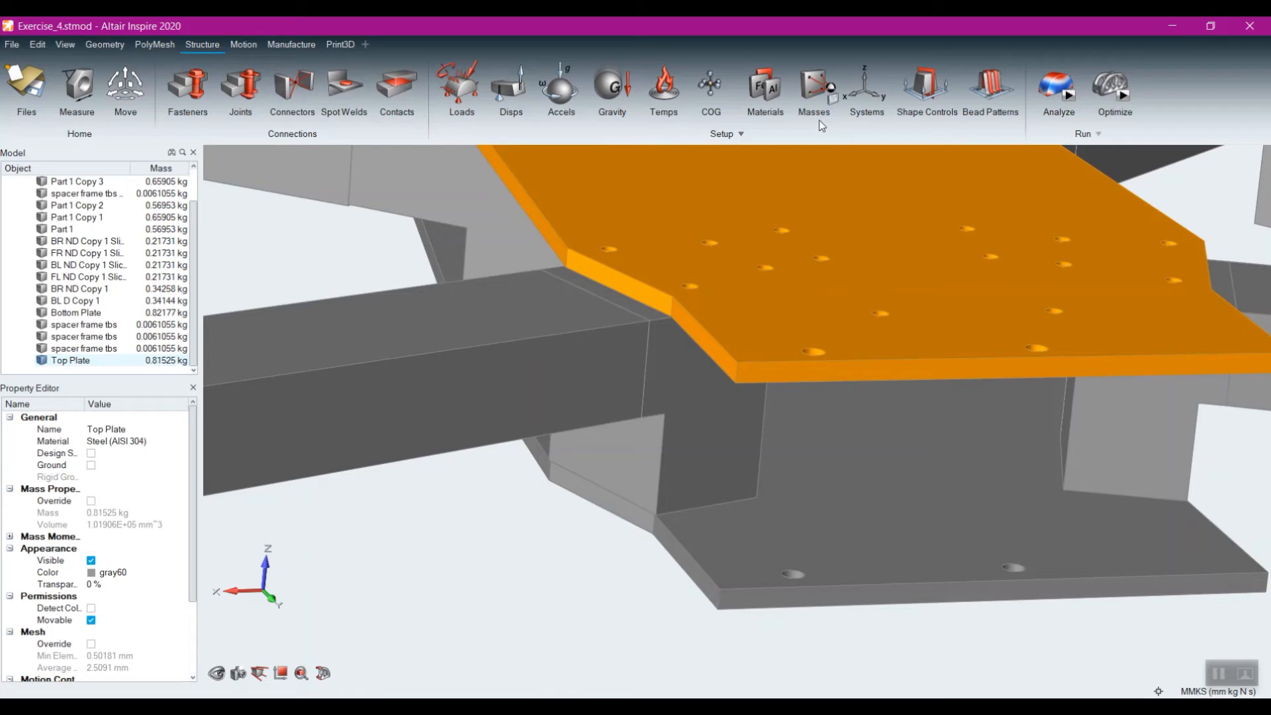
scroll(761, 268, "up", 4)
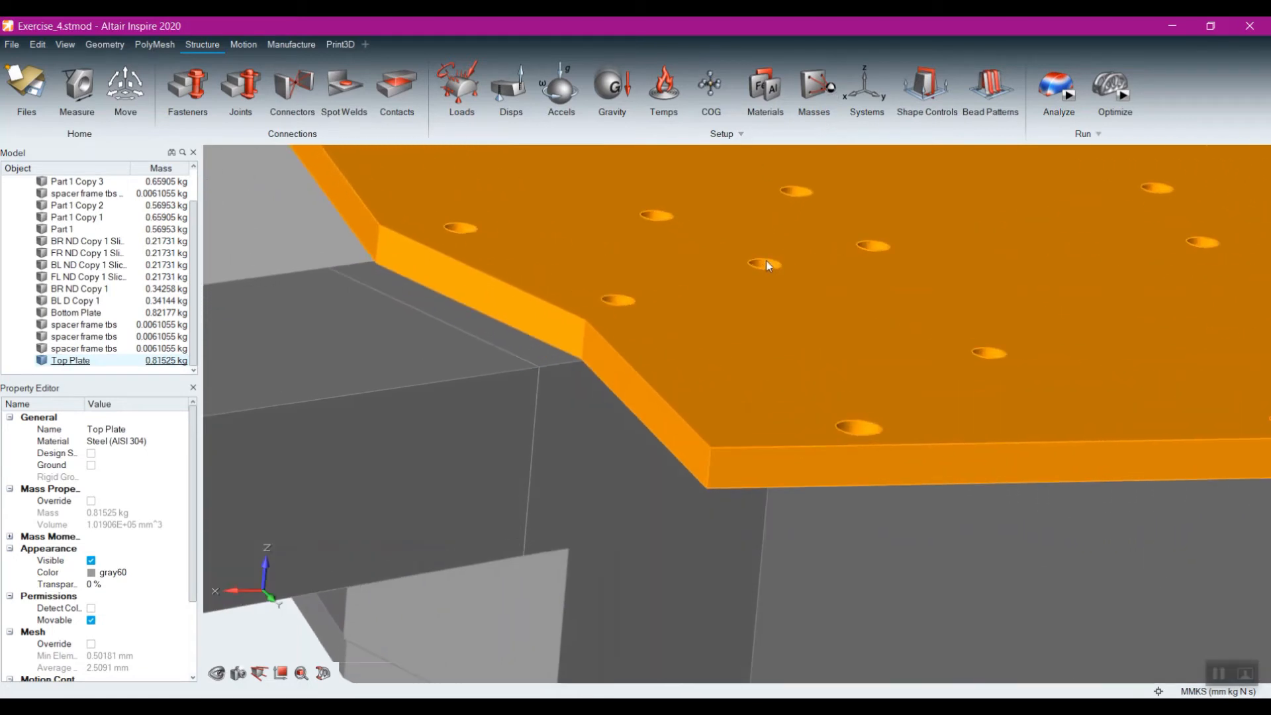
middle_click_drag(780, 282, 753, 176)
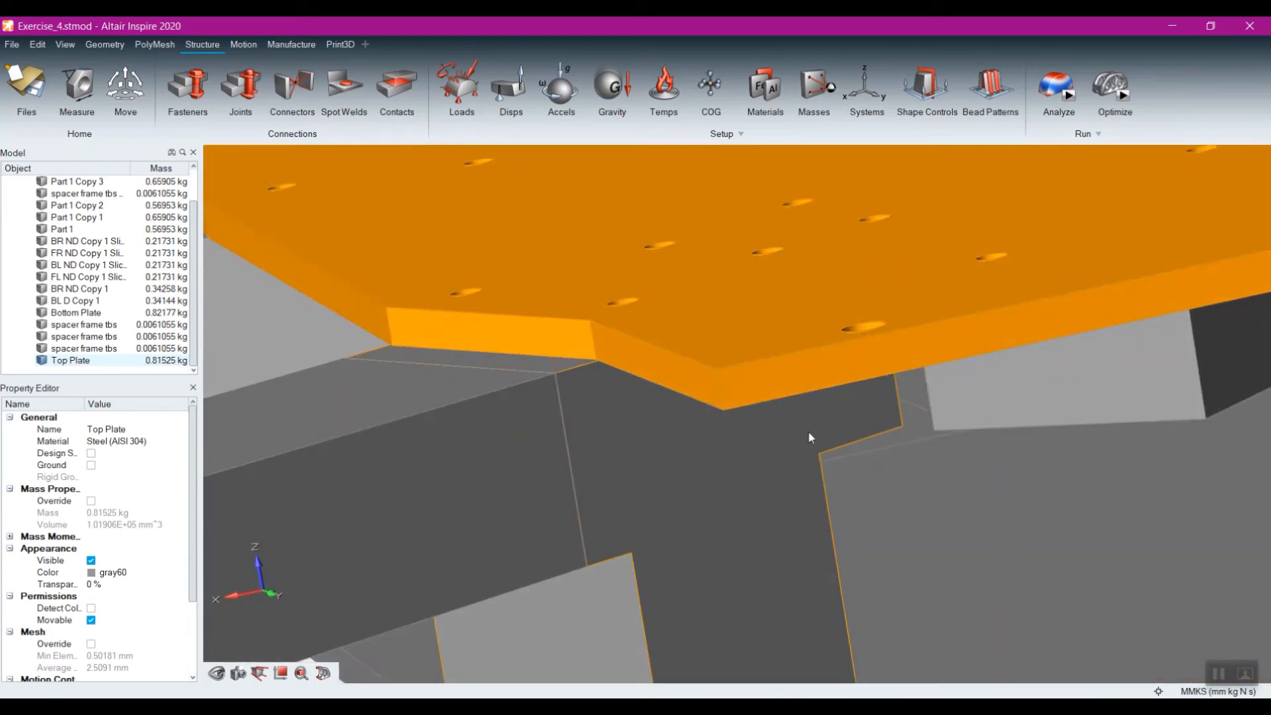
middle_click_drag(802, 469, 751, 435)
scroll(749, 427, "down", 5)
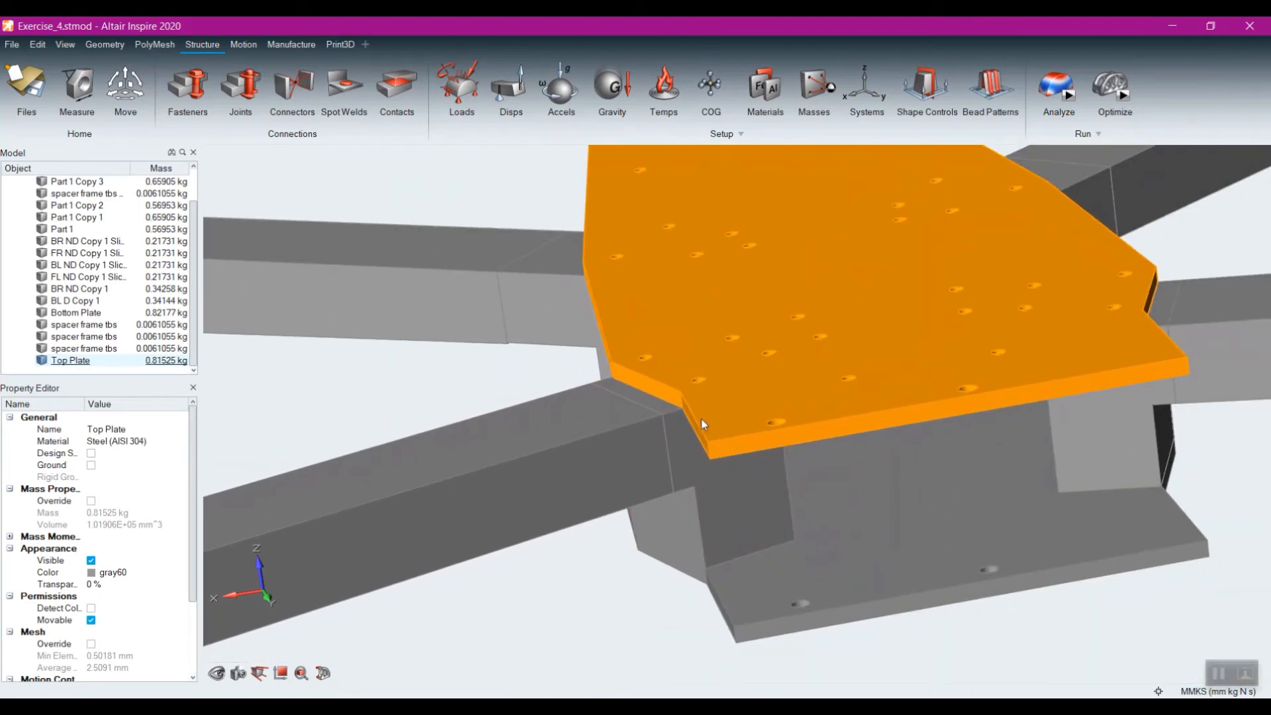
Step: Detect the aligned holes with the Fasteners tool, fasten all of them with the Auto type and exit the tool
left_click(187, 84)
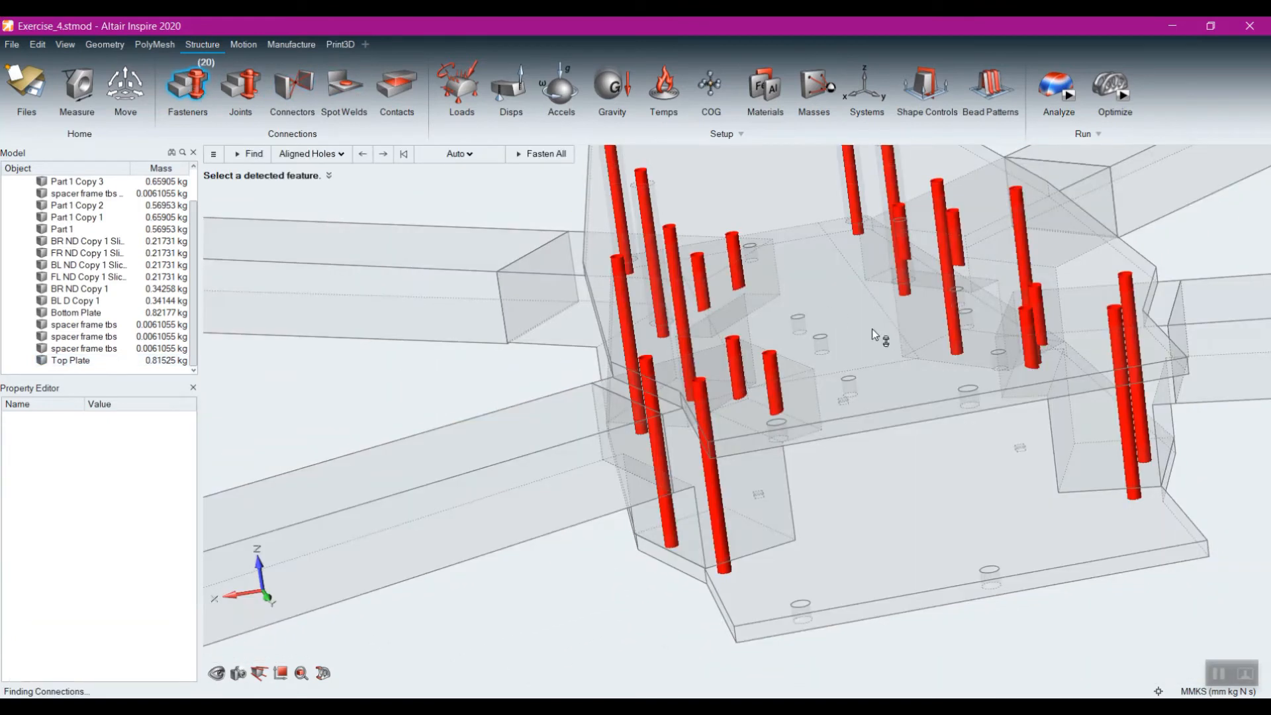
scroll(654, 384, "down", 5)
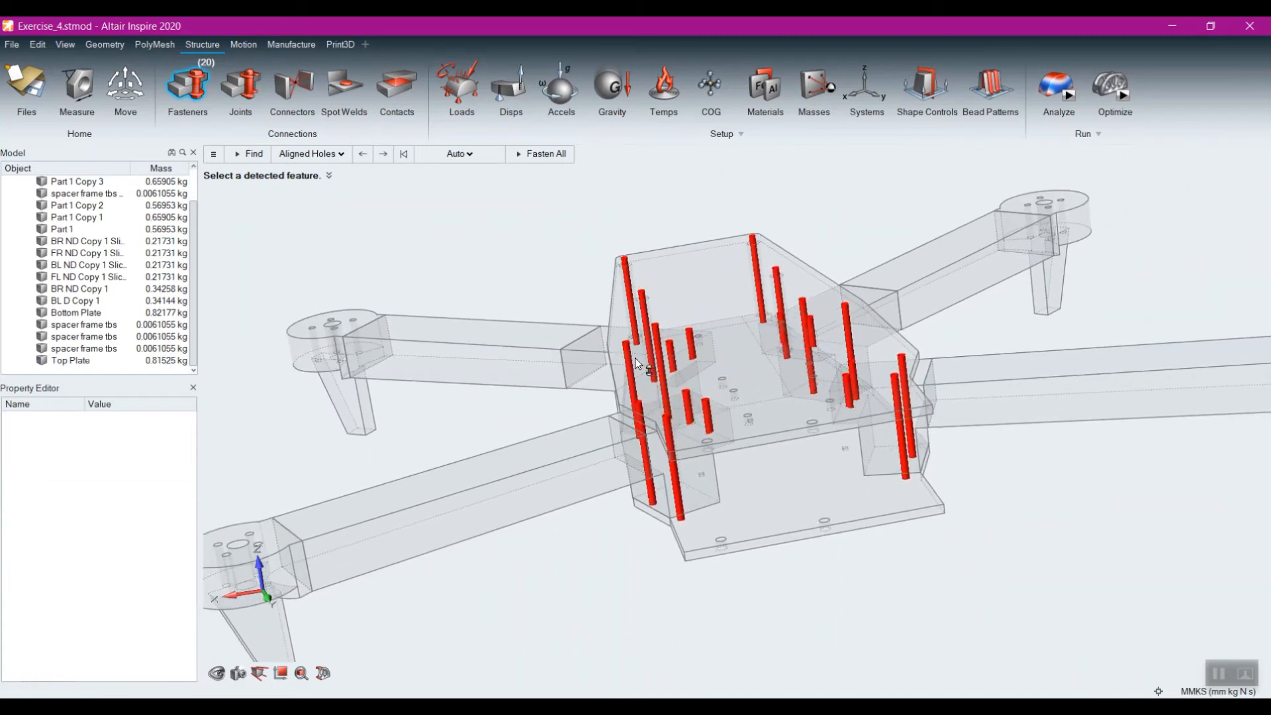
left_click(542, 153)
scroll(655, 426, "up", 6)
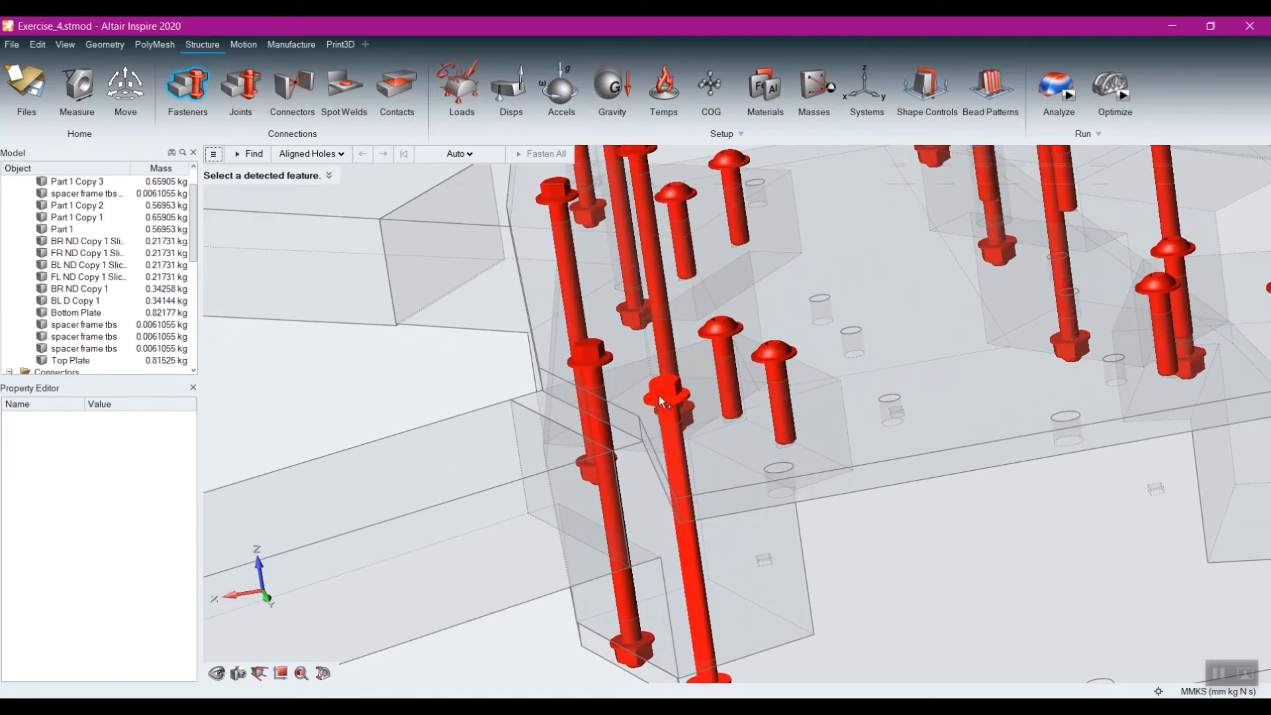
mouse_move(646, 414)
middle_mouse_down()
mouse_move(652, 368)
mouse_move(693, 433)
mouse_move(621, 436)
mouse_move(600, 403)
middle_mouse_up()
right_click(442, 359)
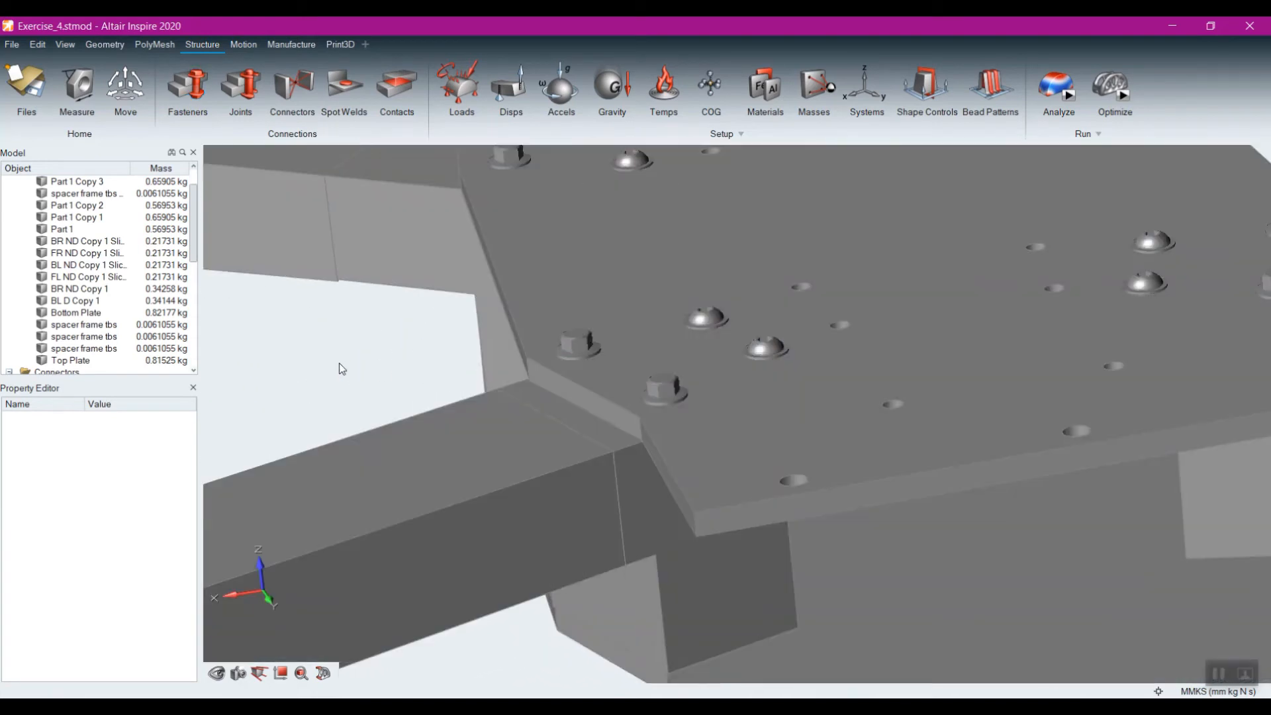
scroll(609, 367, "down", 5)
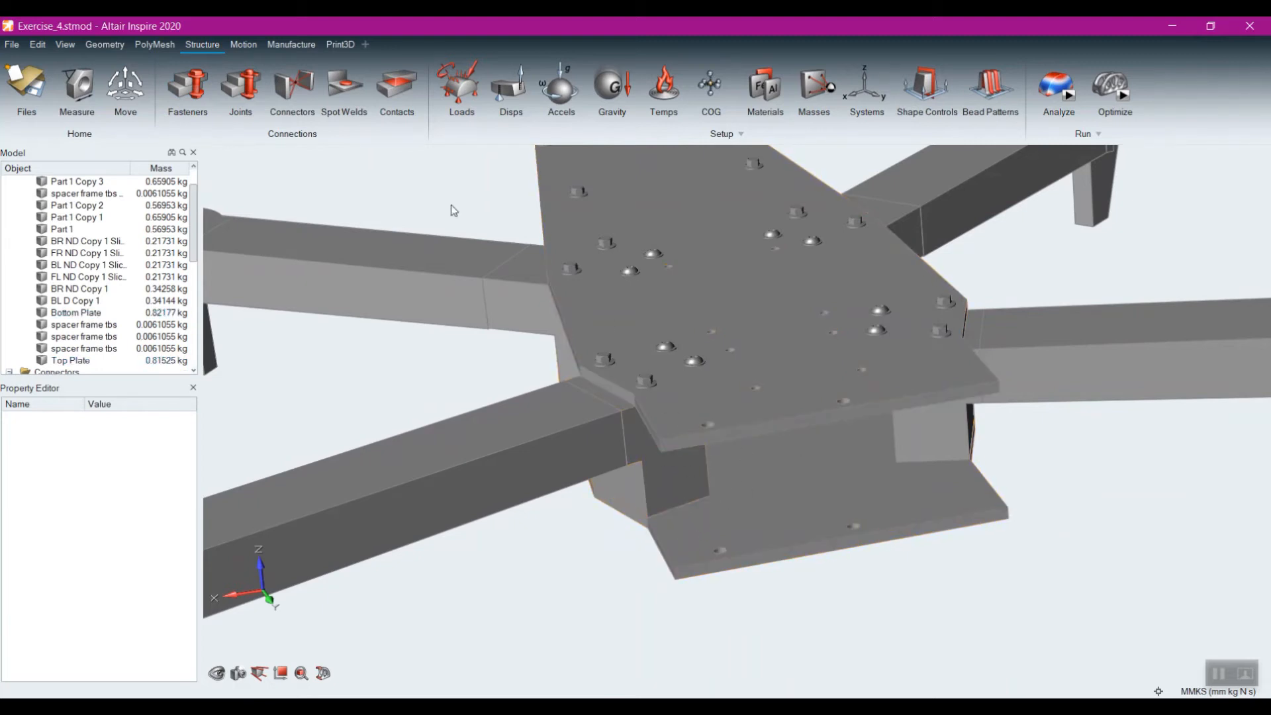
Step: Find the contacts of the fastened assembly and examine those between the front arm, its bracket and the two plates
left_click(397, 88)
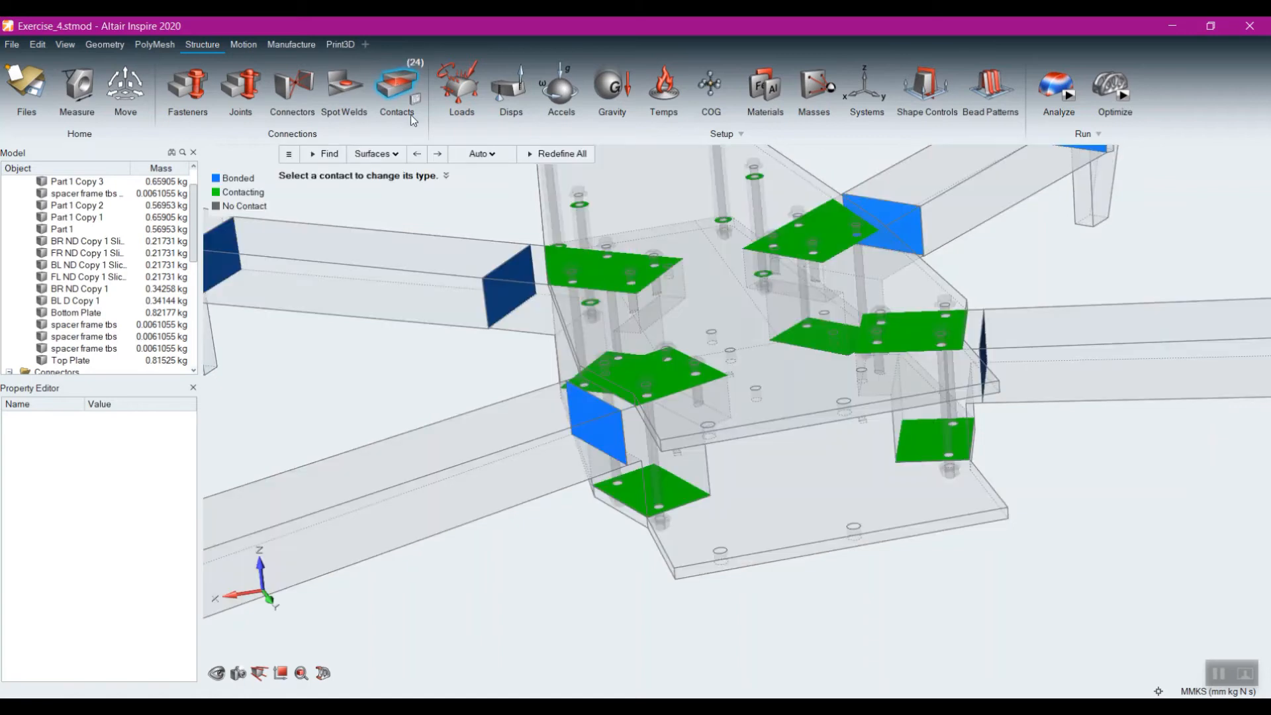
scroll(662, 377, "up", 6)
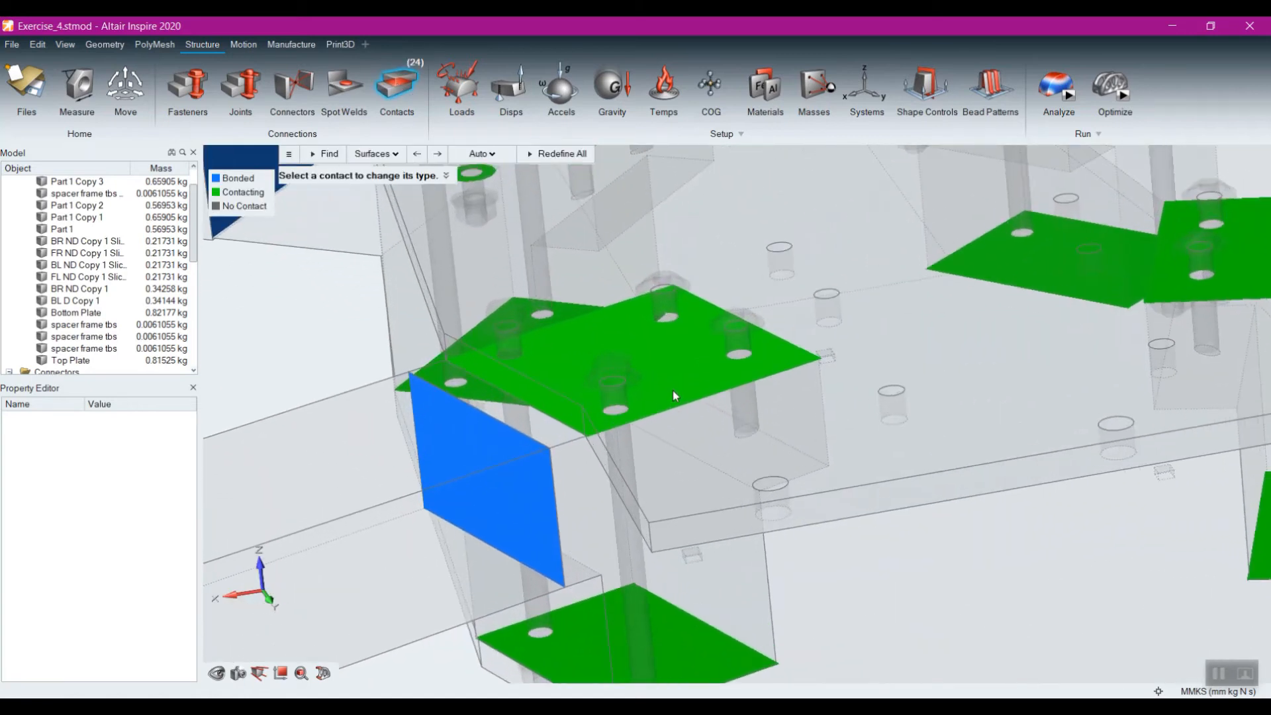
middle_click_drag(674, 373, 699, 351)
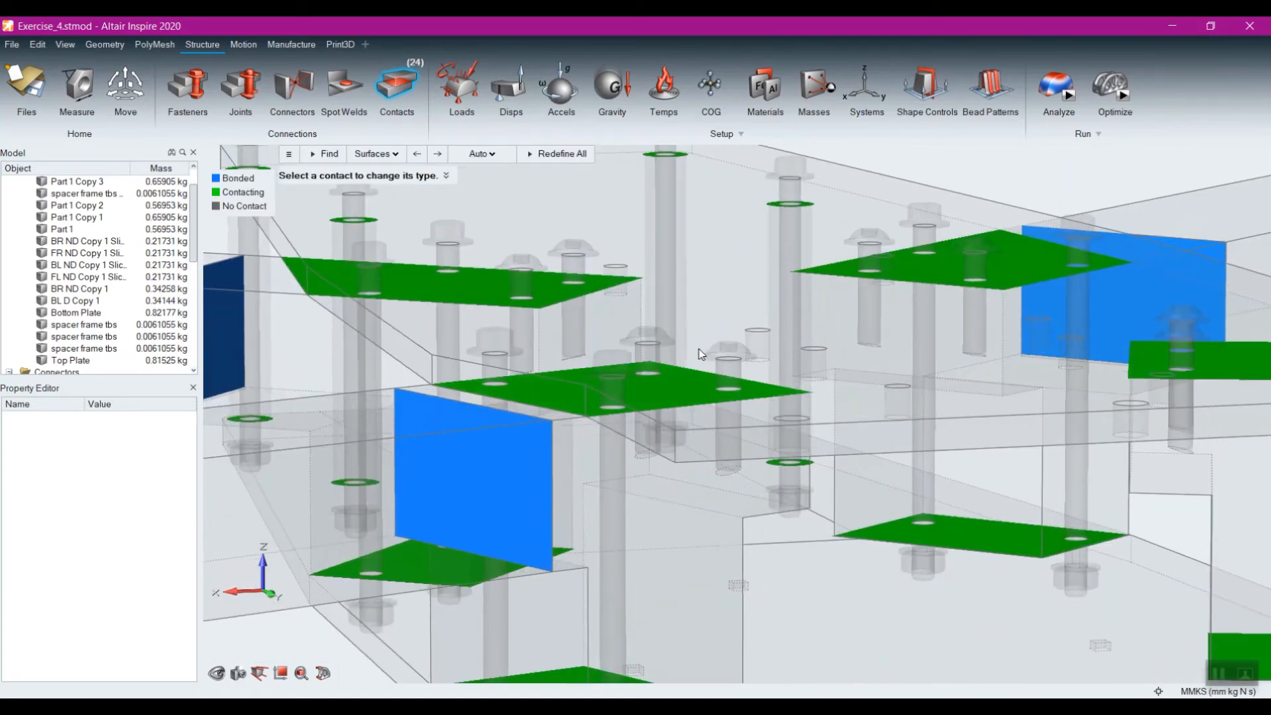
right_click_drag(663, 574, 656, 511)
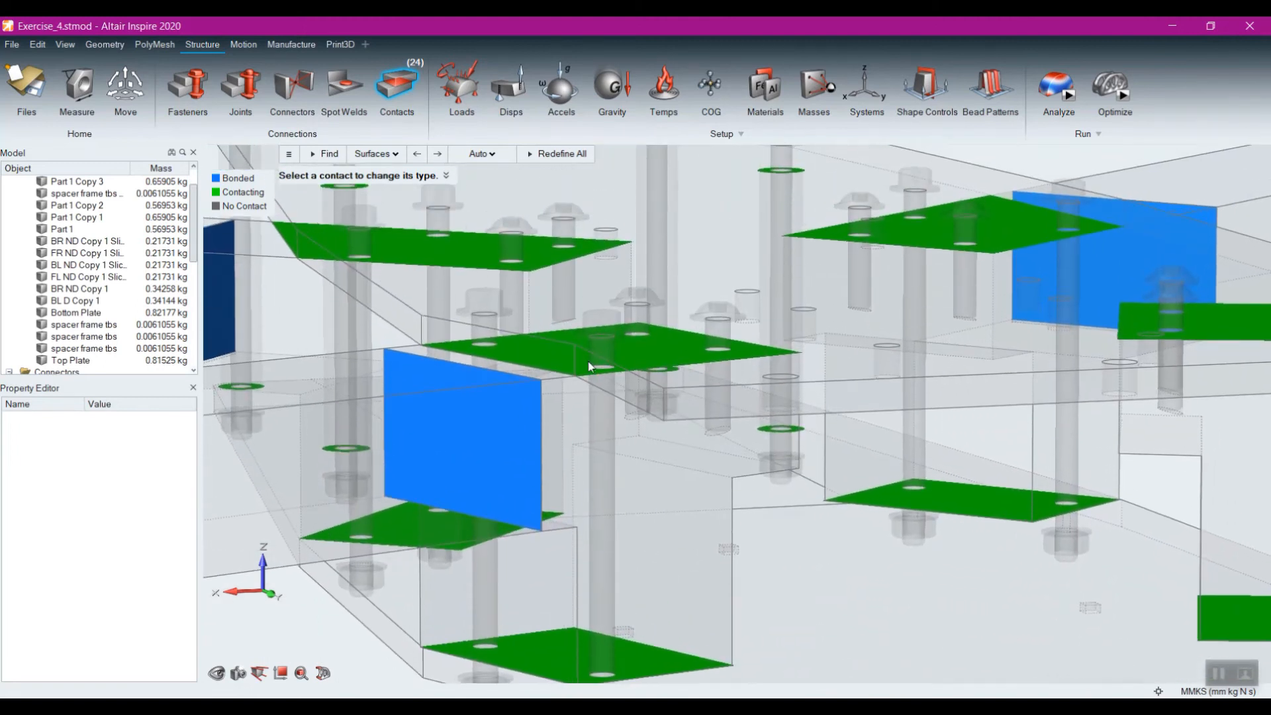
scroll(627, 388, "down", 3)
middle_click_drag(689, 367, 655, 362)
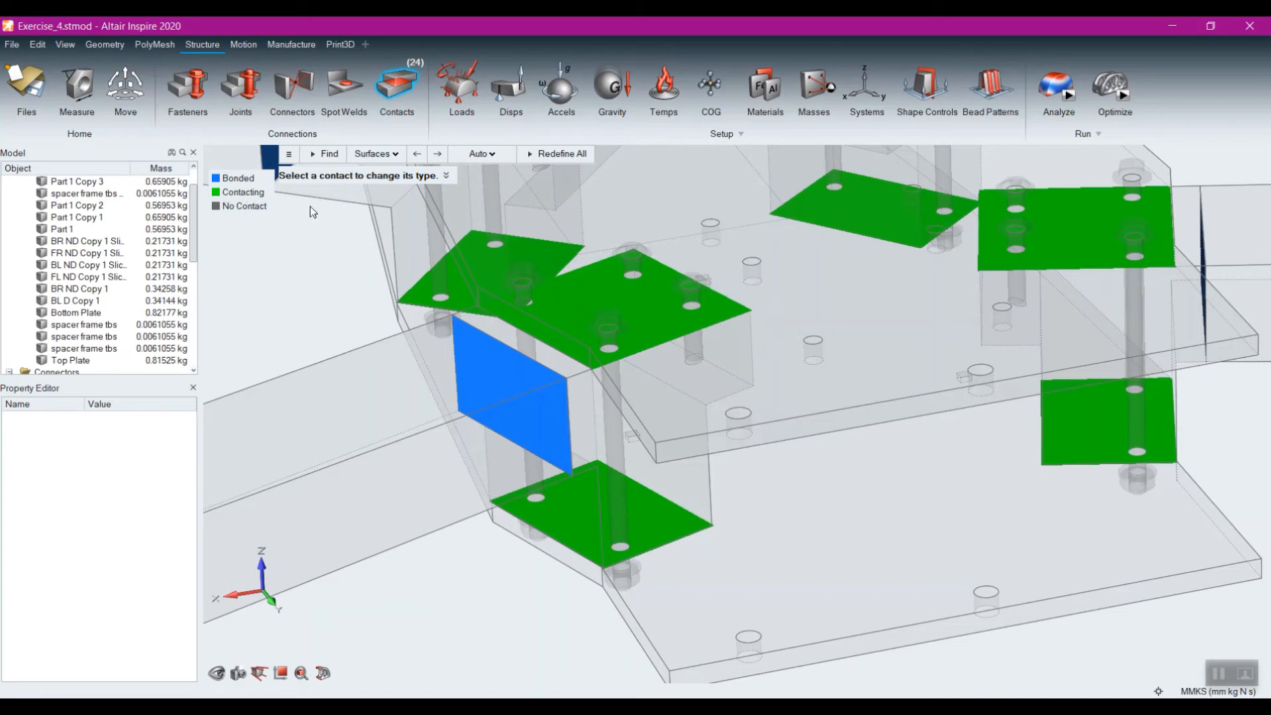
Step: Review the bonded and contacting faces around the bolts from the side and from above, and exit the Contacts tool
middle_click_drag(677, 533, 665, 496)
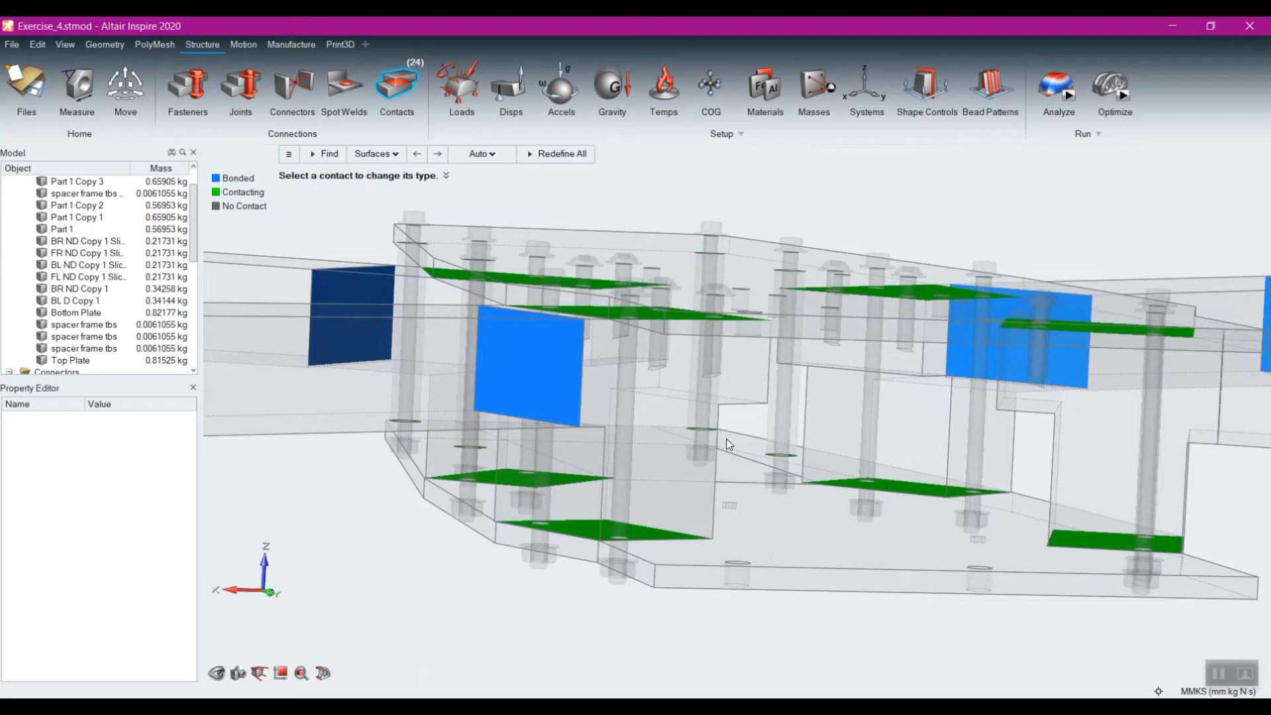
right_click_drag(726, 439, 719, 386)
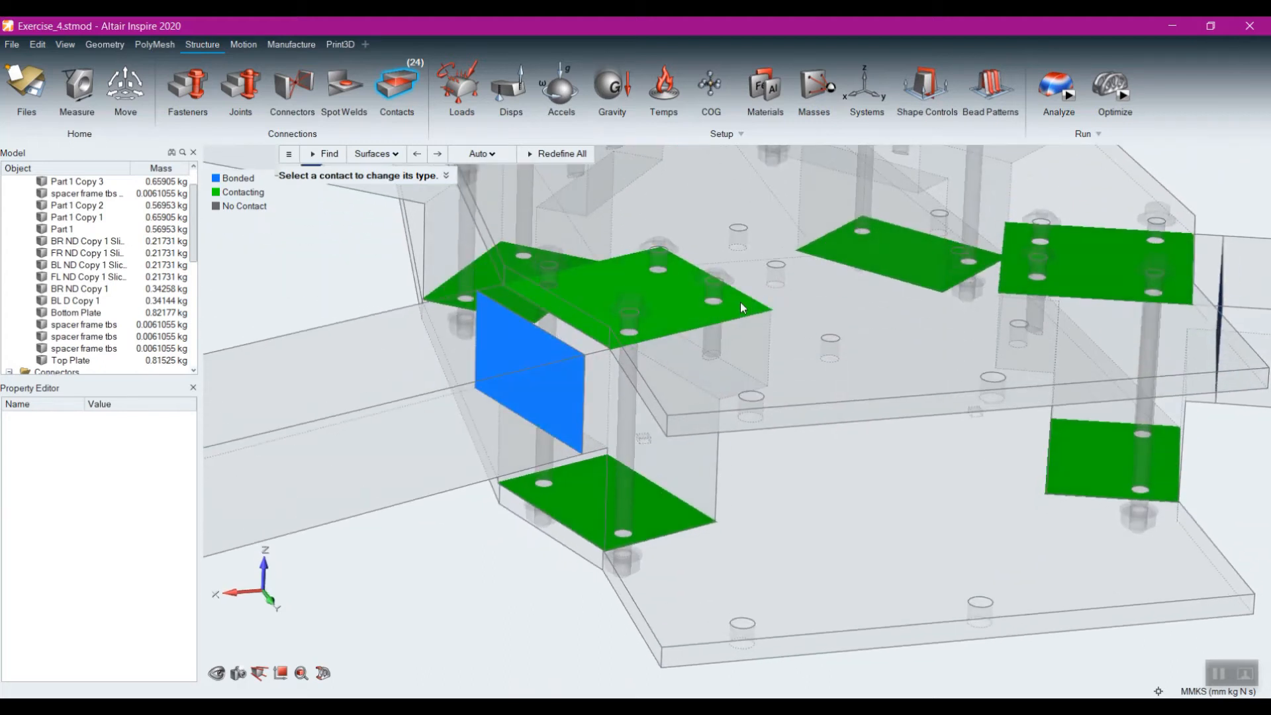
mouse_move(740, 455)
right_mouse_down()
mouse_move(723, 491)
mouse_move(715, 452)
right_mouse_up()
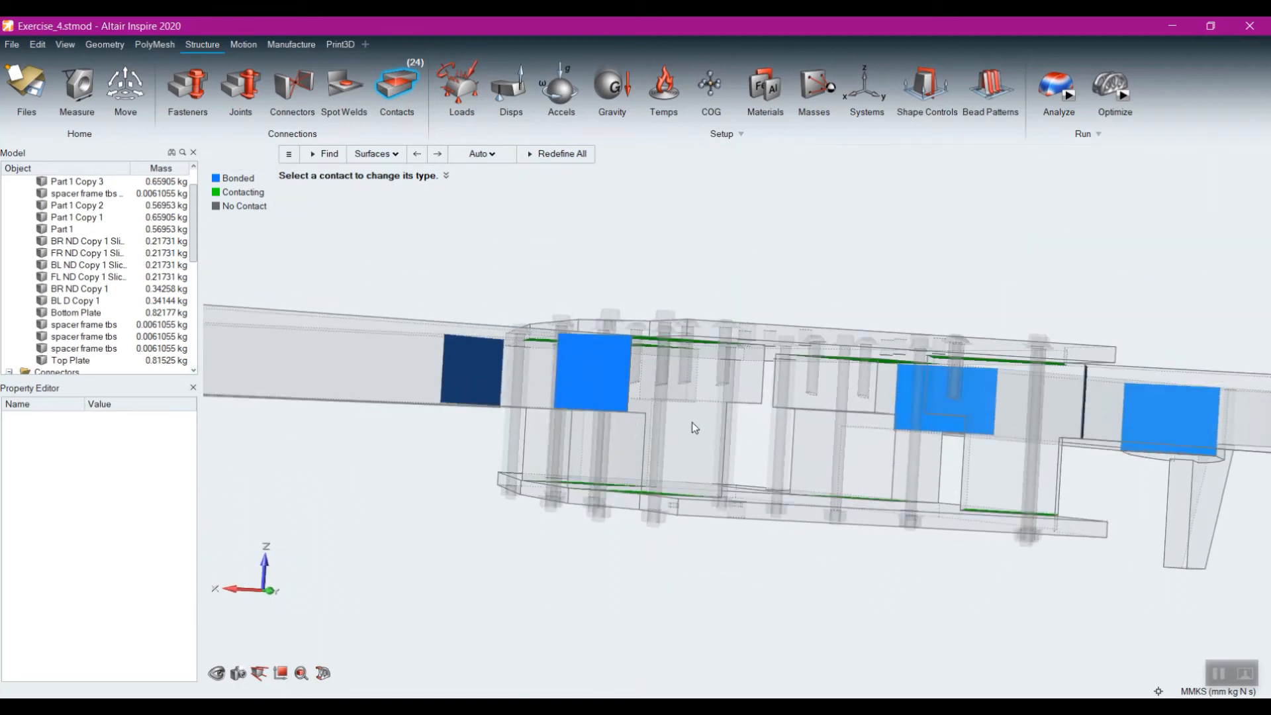
right_click_drag(679, 354, 713, 386)
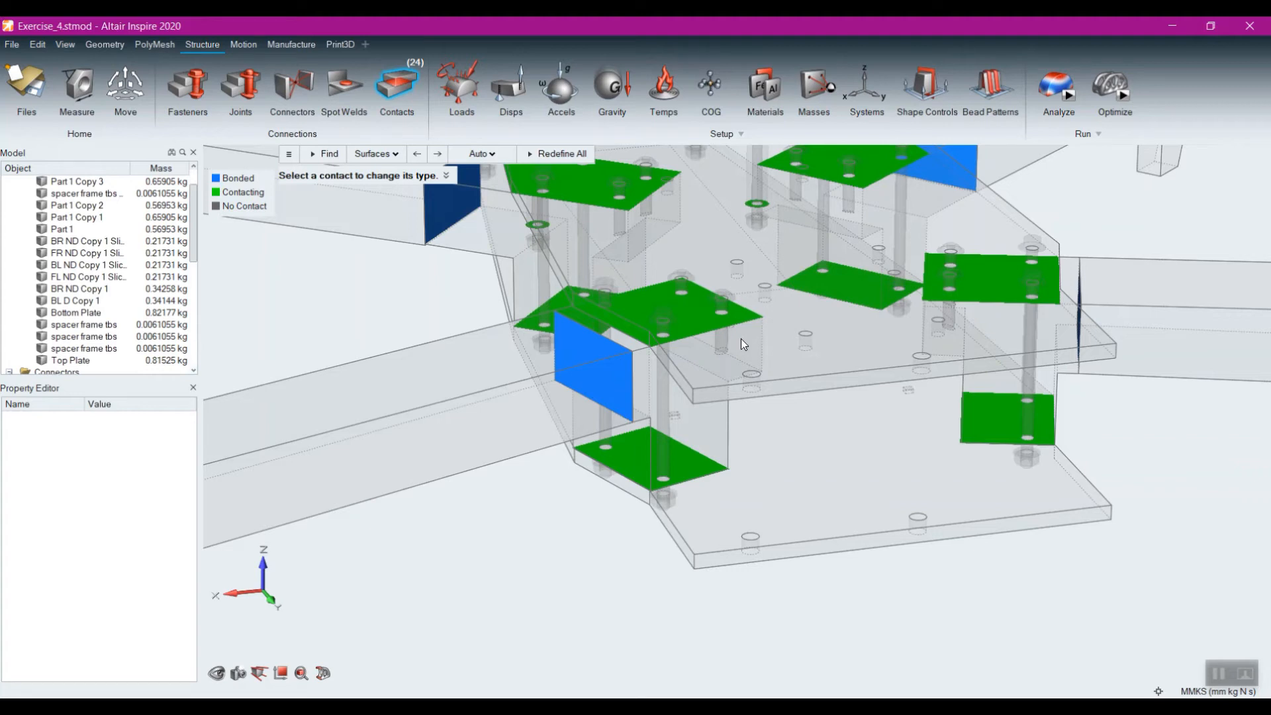
scroll(689, 312, "down", 5)
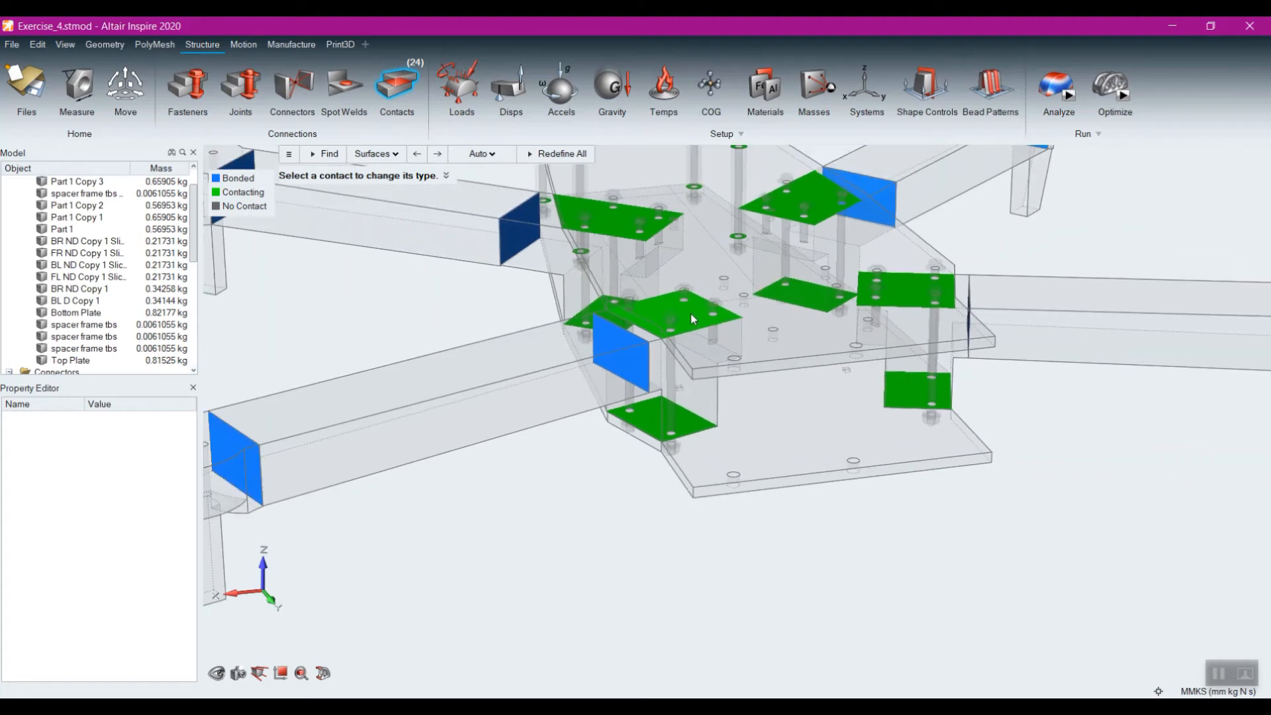
right_click_drag(682, 513, 716, 458)
scroll(658, 319, "up", 6)
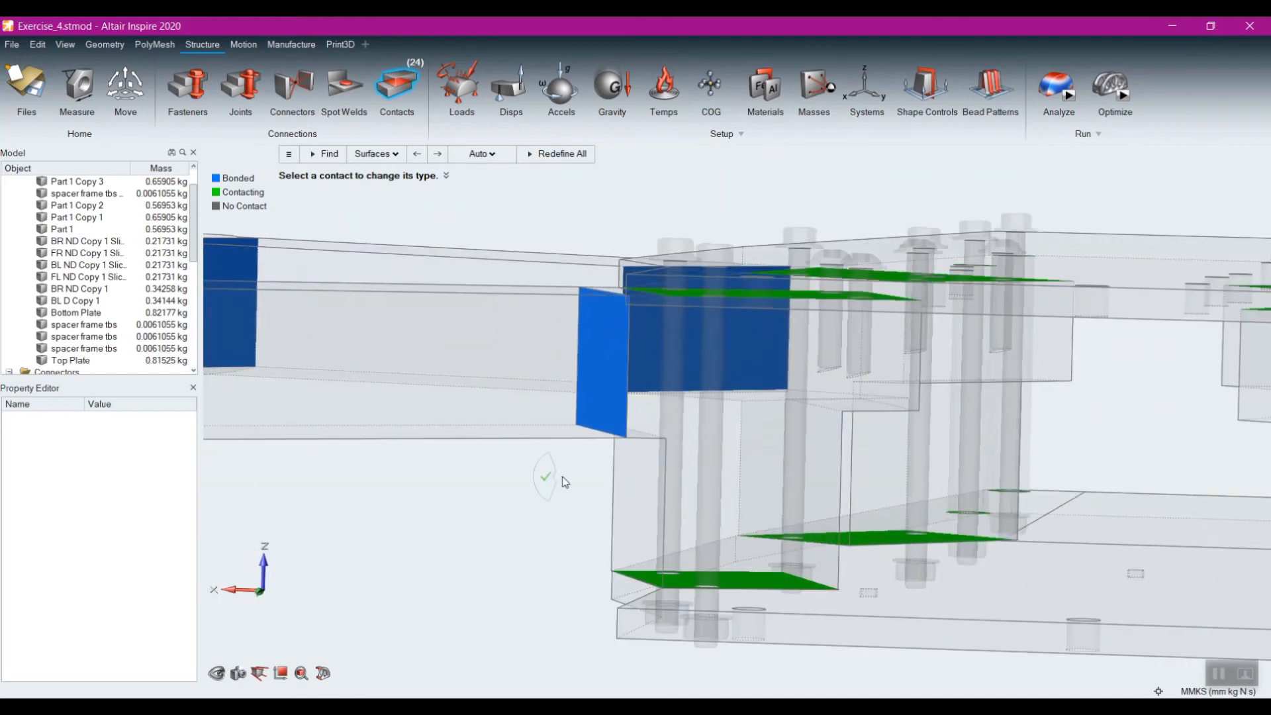
right_click_drag(565, 482, 474, 474)
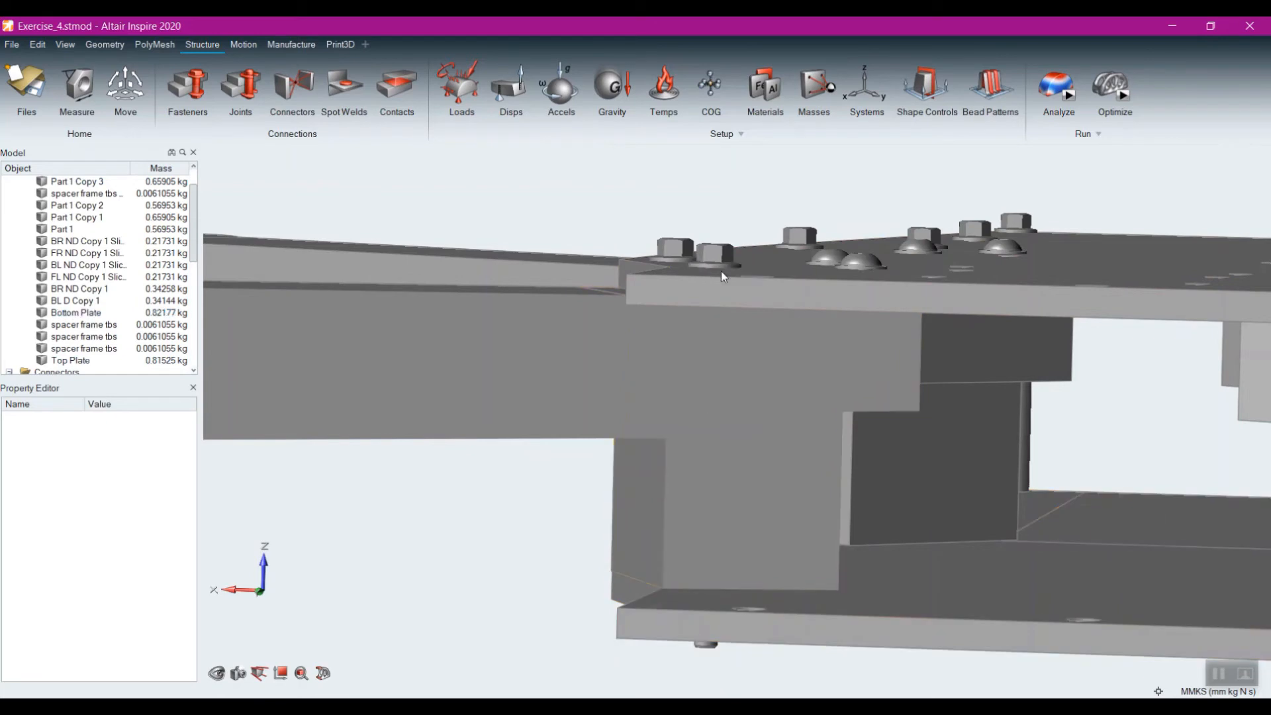
Step: Select the nut-and-bolt Fastener 8 on the top plate beside the front arm
scroll(742, 361, "up", 4)
scroll(732, 354, "down", 3)
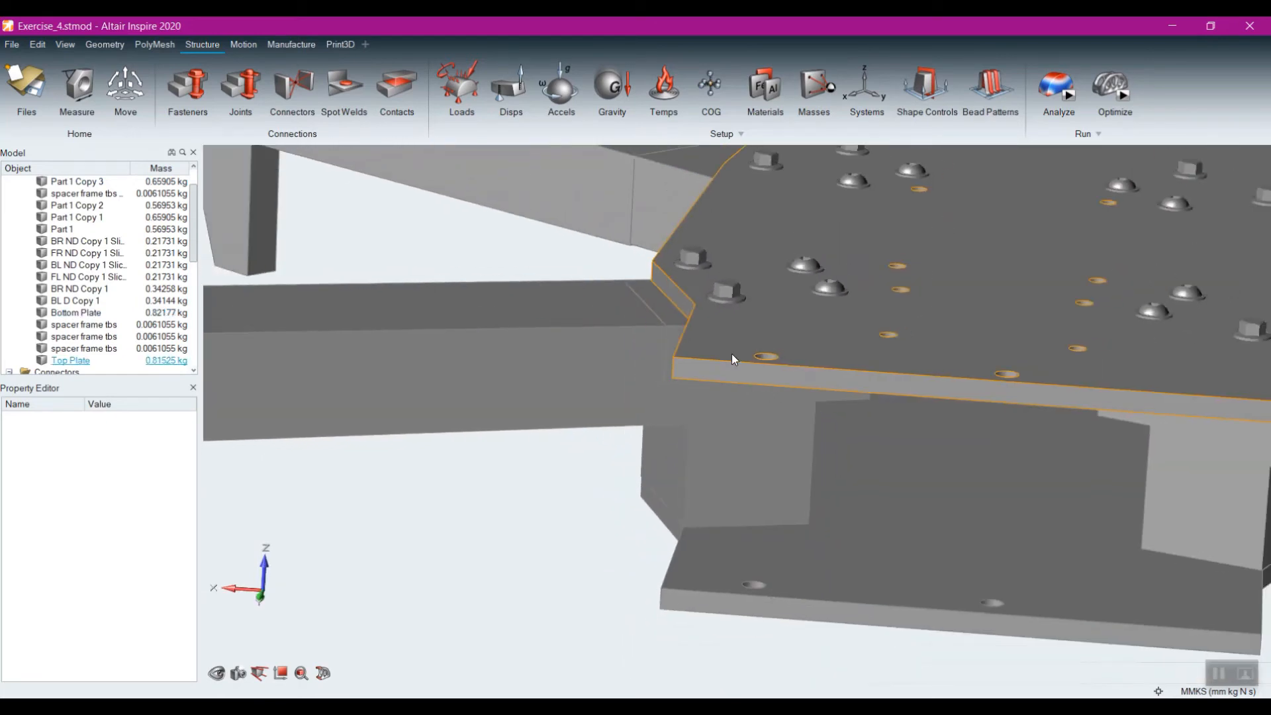
left_click(726, 296)
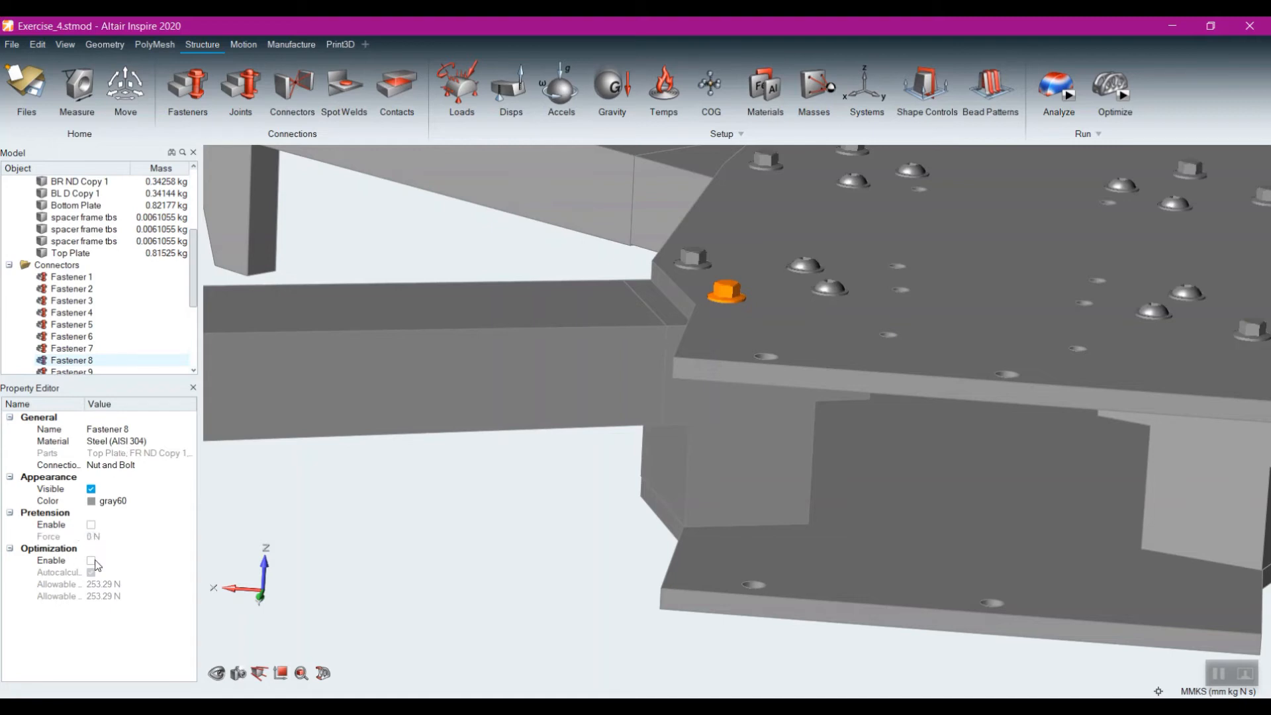
Step: Try enabling the pretension of Fastener 8 and switch it off again
left_click(91, 526)
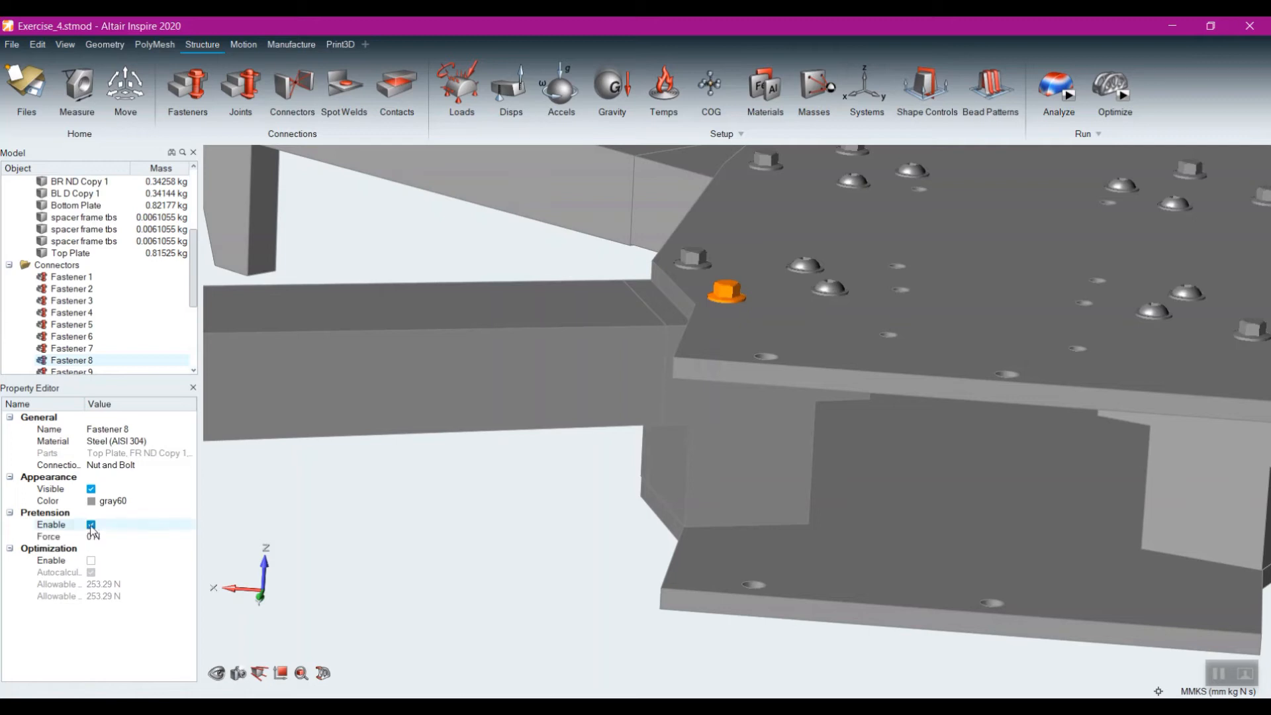
left_click(90, 524)
left_click(91, 524)
left_click(92, 525)
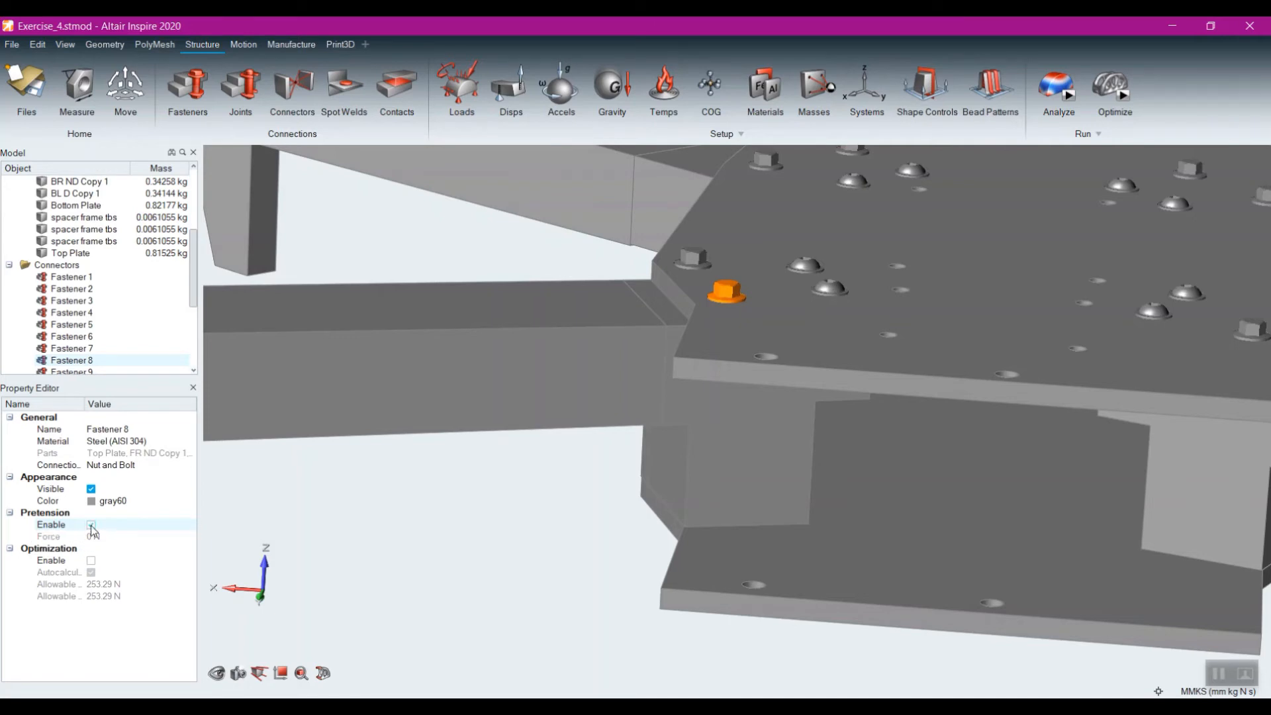
Step: Enable optimization for Fastener 8 and widen the property editor and its name column to show the full property names
left_click(91, 561)
mouse_move(238, 634)
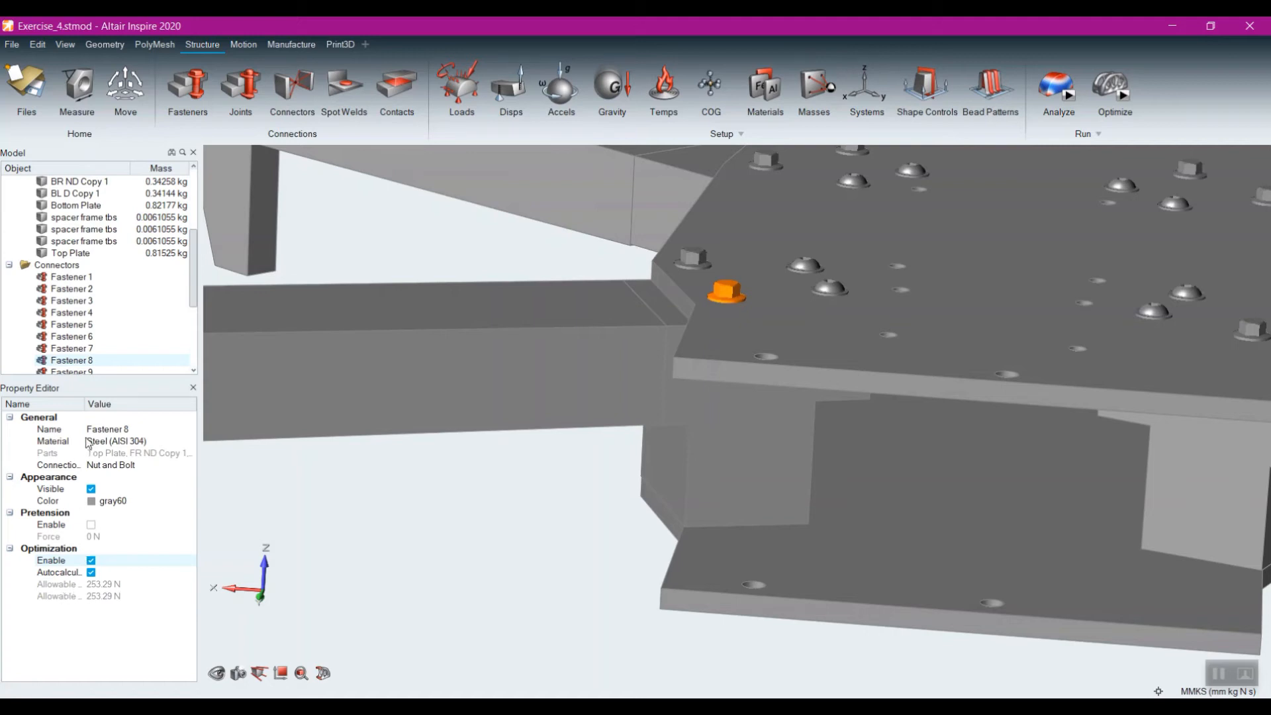
left_click_drag(201, 476, 265, 482)
left_click_drag(86, 405, 168, 409)
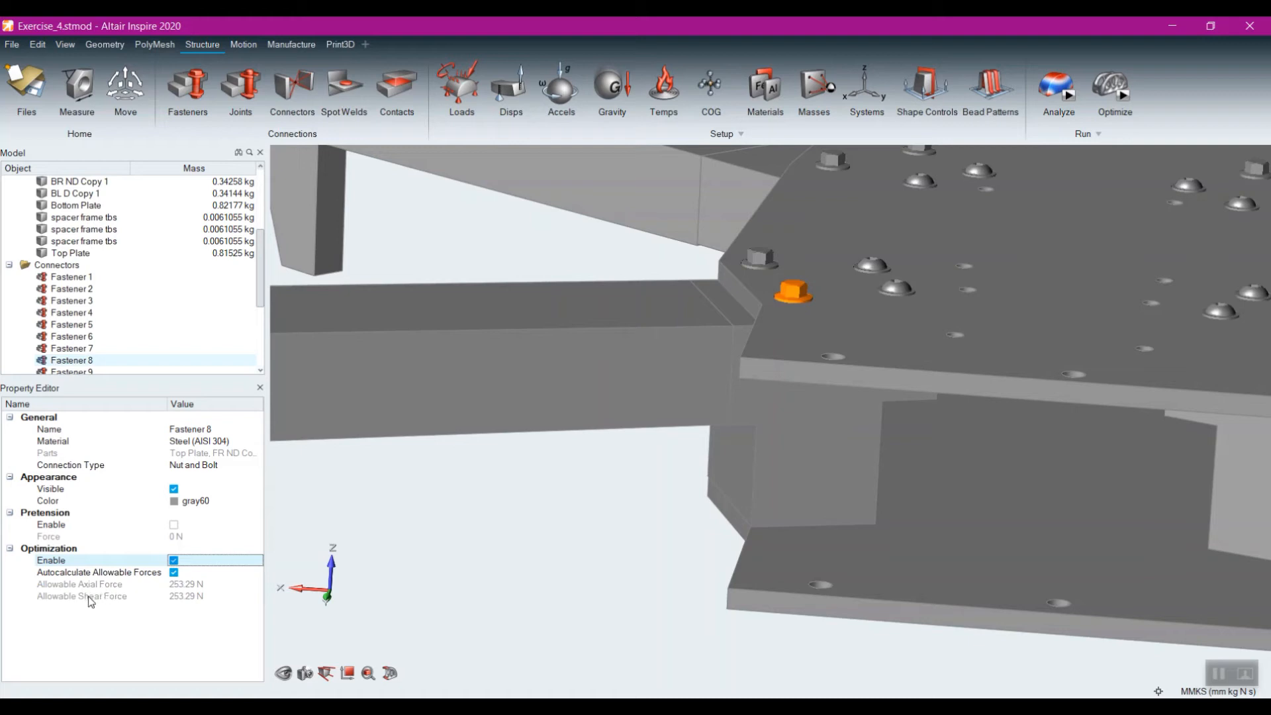
Step: Try manual allowable axial and shear forces for Fastener 8 and restore their autocalculation
left_click(174, 572)
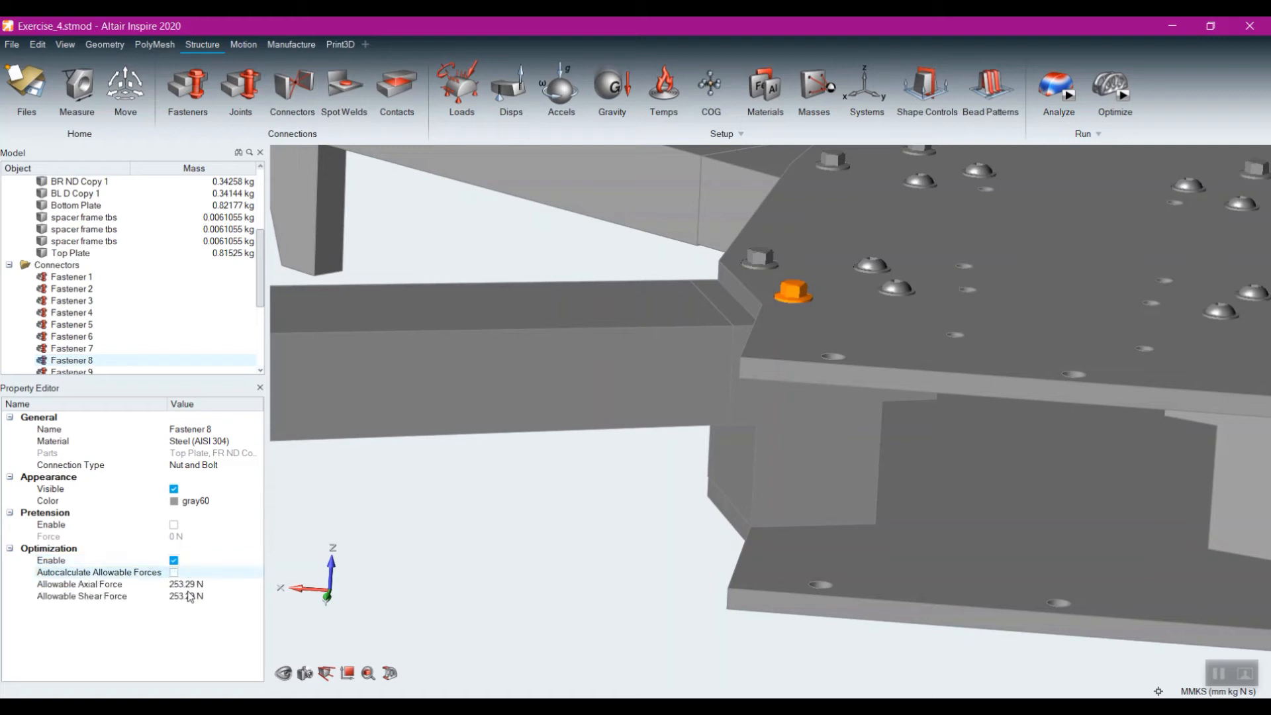
left_click(175, 573)
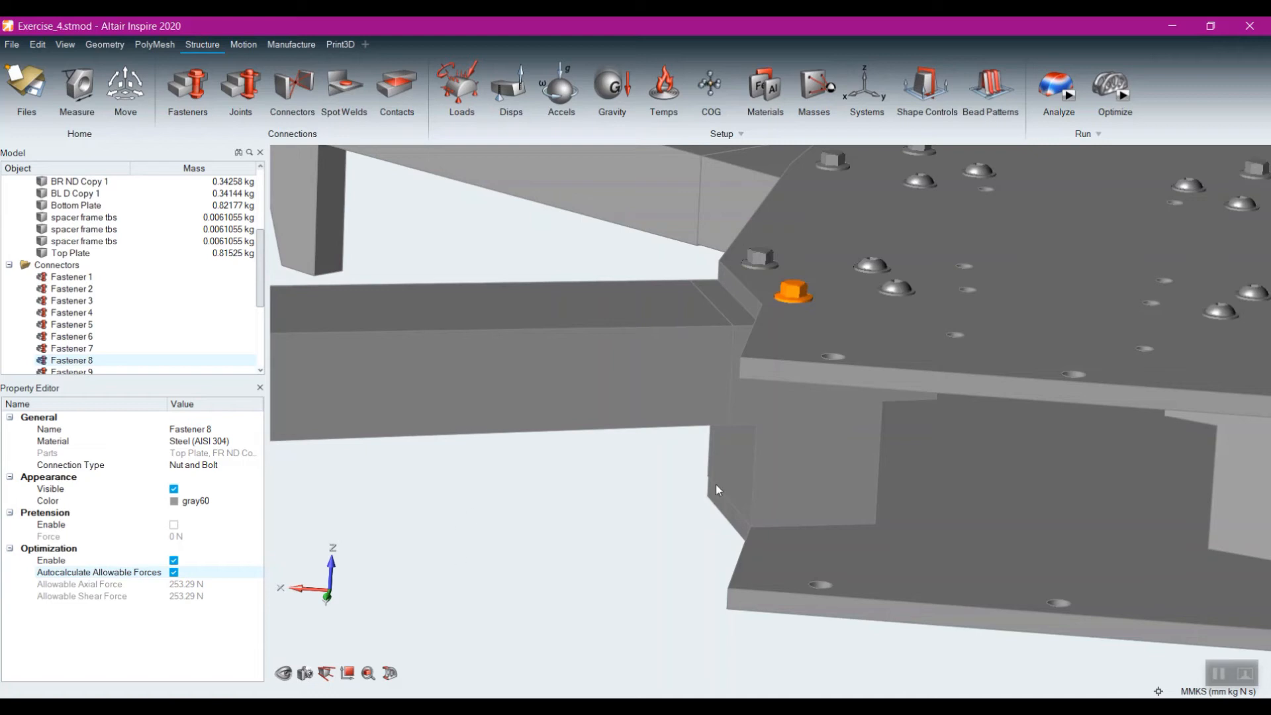
Step: Examine the head of Fastener 8, clear the selection and review the fasteners across the frame's top plate
middle_click_drag(786, 437, 789, 470)
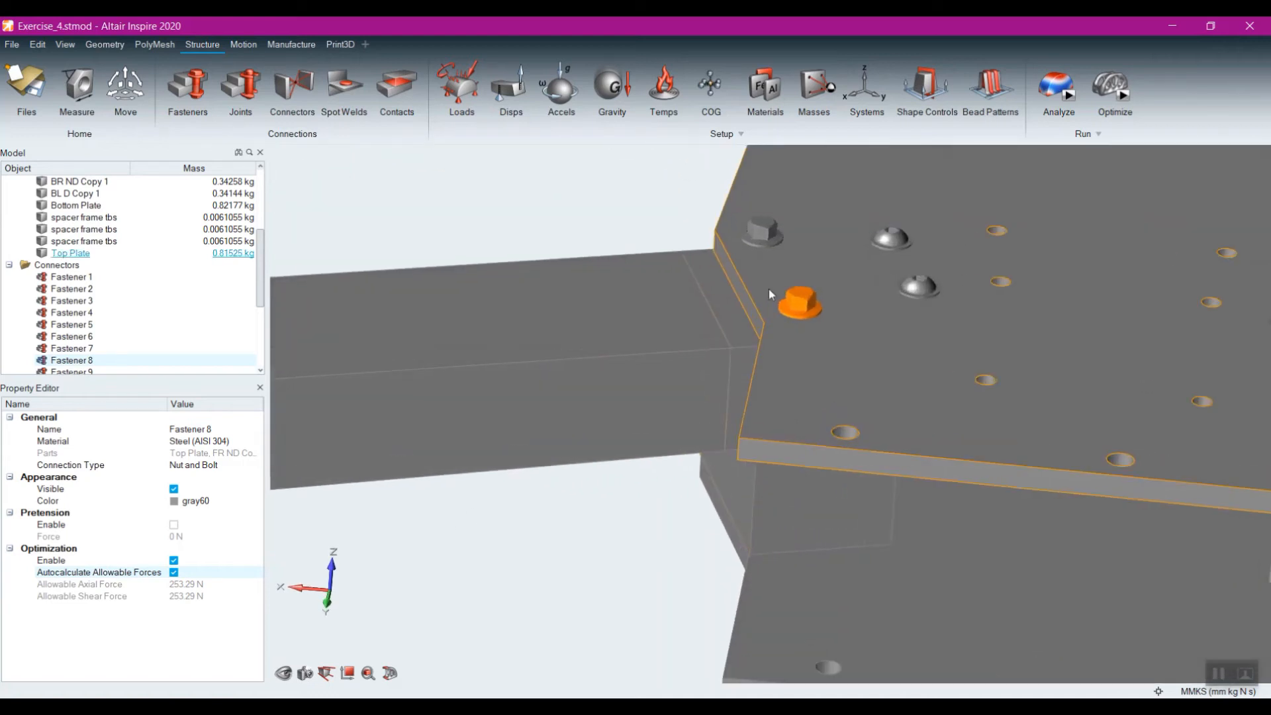
scroll(769, 289, "up", 2)
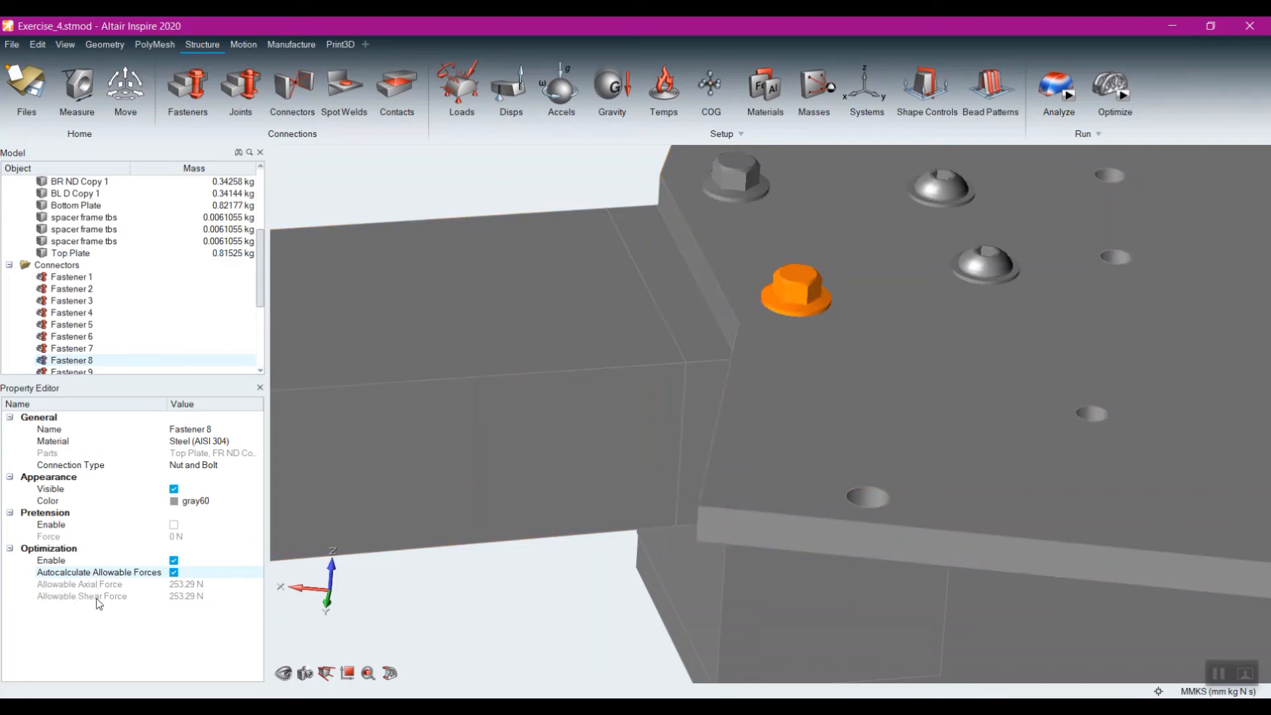
right_click_drag(868, 345, 816, 311)
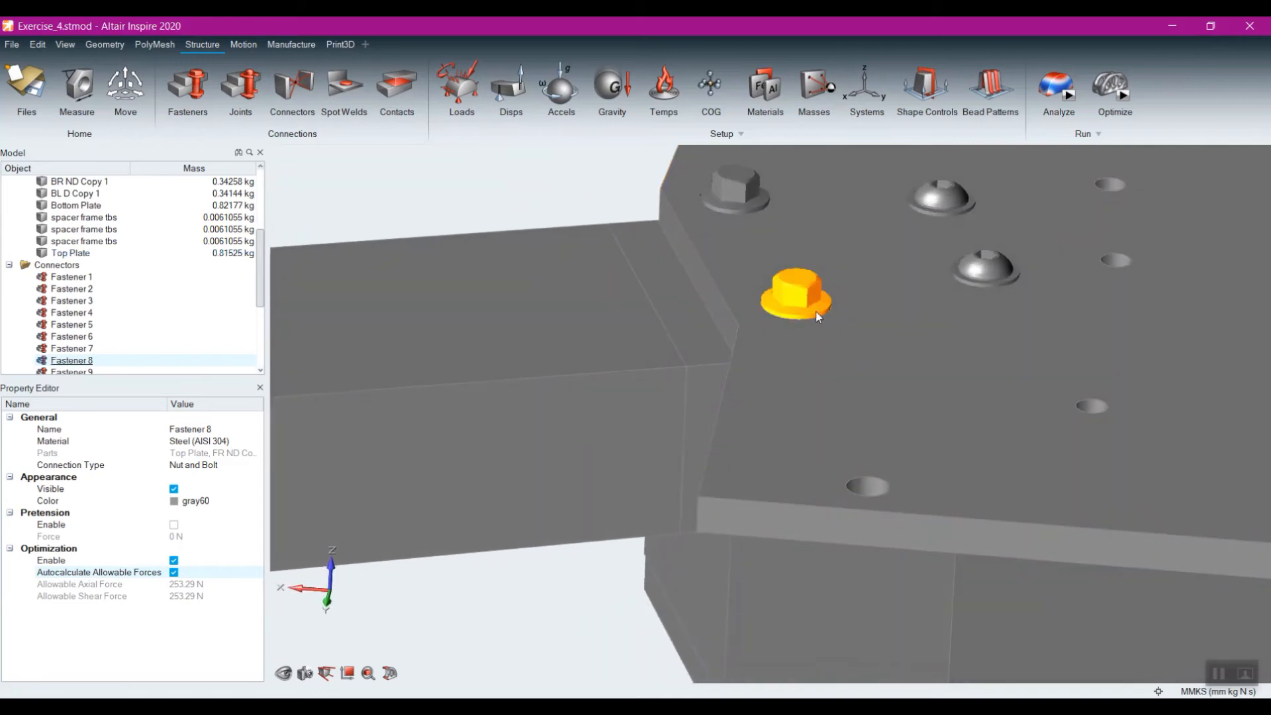
right_click(592, 614)
left_click(537, 590)
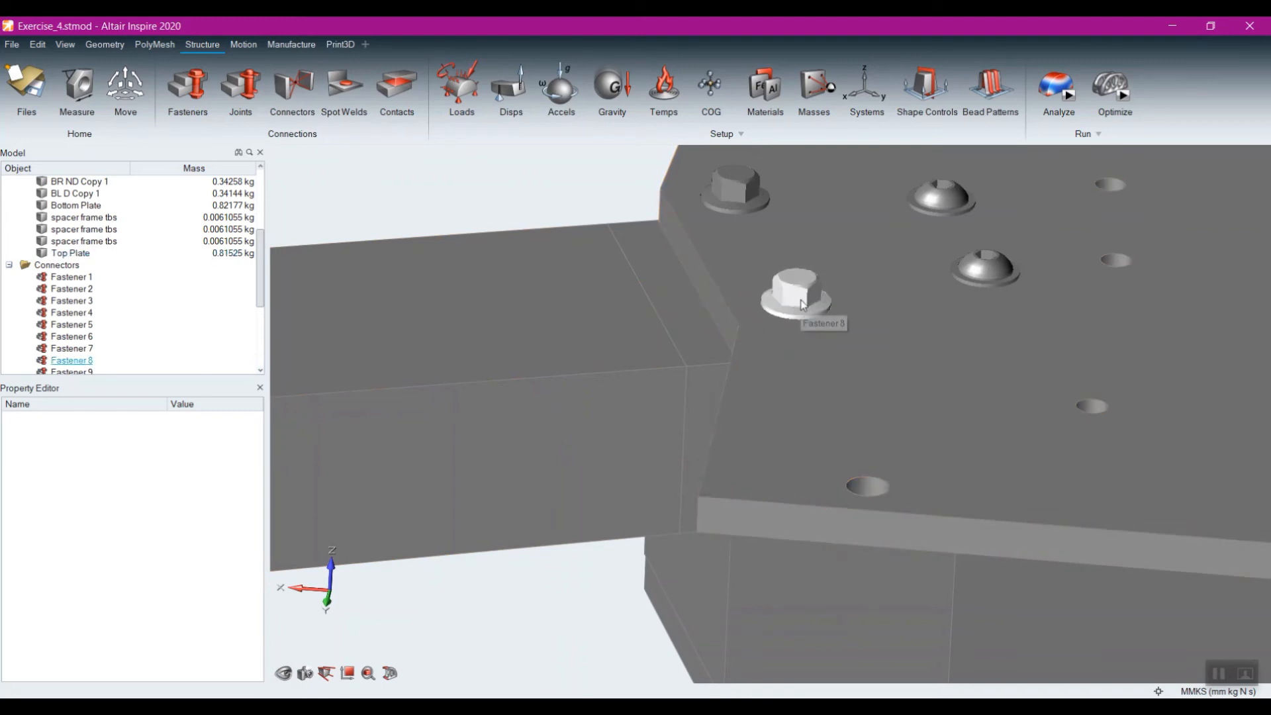
scroll(760, 375, "down", 4)
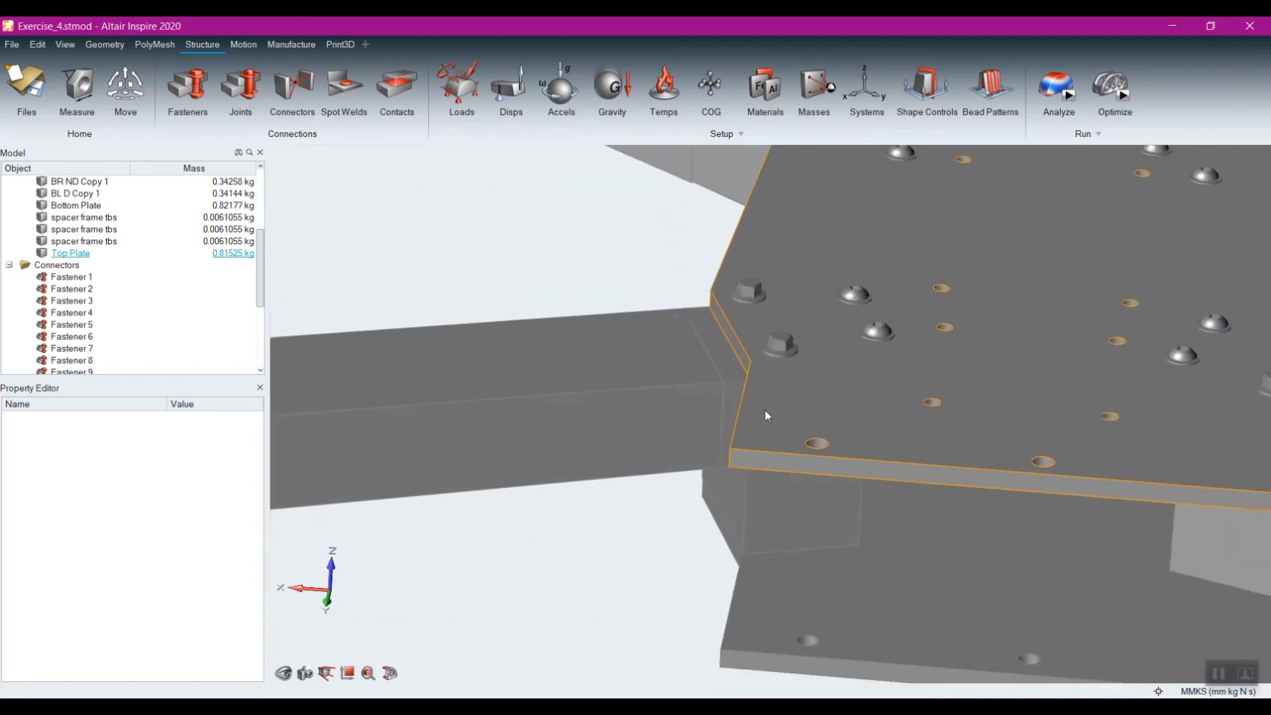
scroll(766, 415, "down", 3)
mouse_move(688, 519)
middle_mouse_down()
mouse_move(691, 468)
mouse_move(695, 501)
middle_mouse_up()
right_click_drag(629, 550, 518, 498)
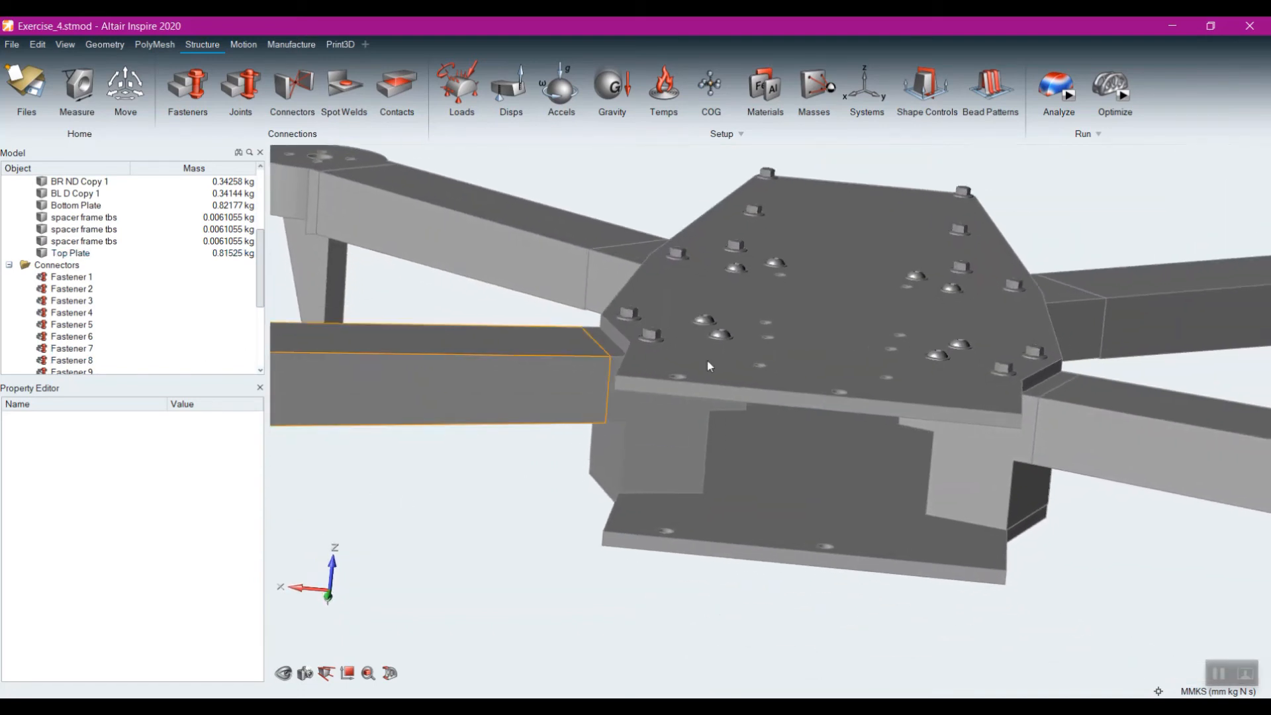
Step: Select Fastener 8 on the top plate and disable its optimization
left_click(651, 334)
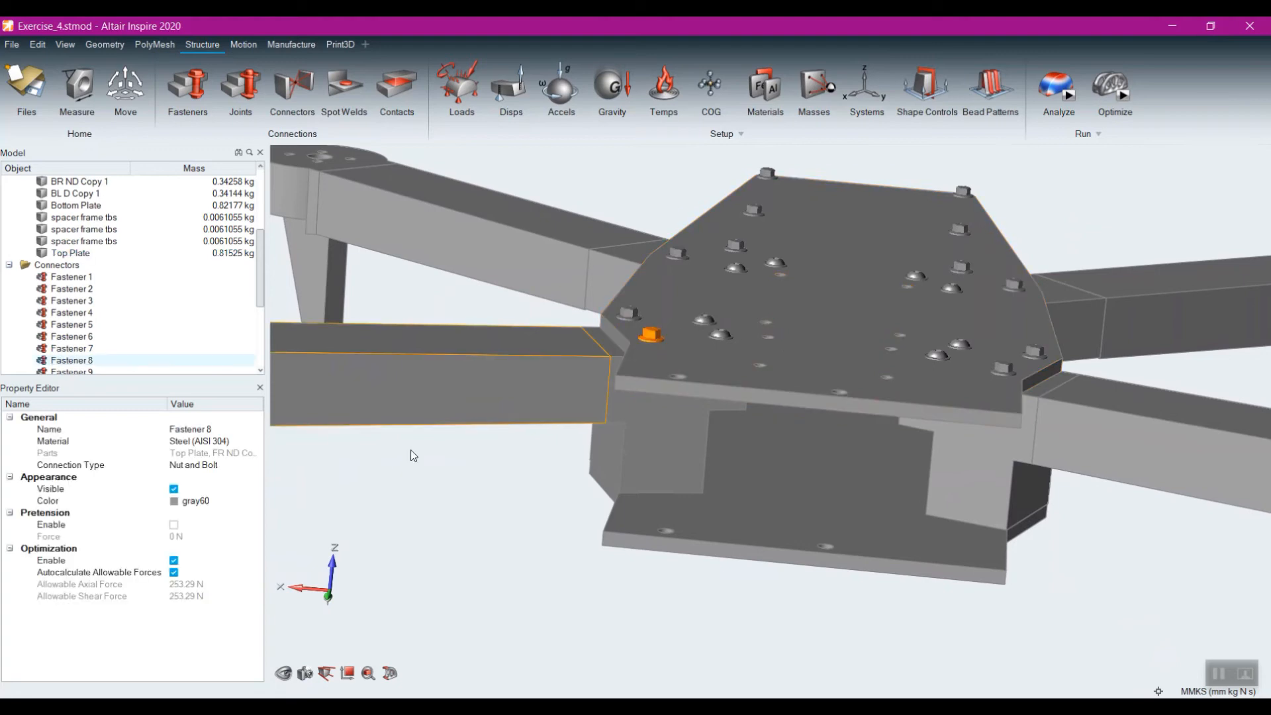
left_click(174, 560)
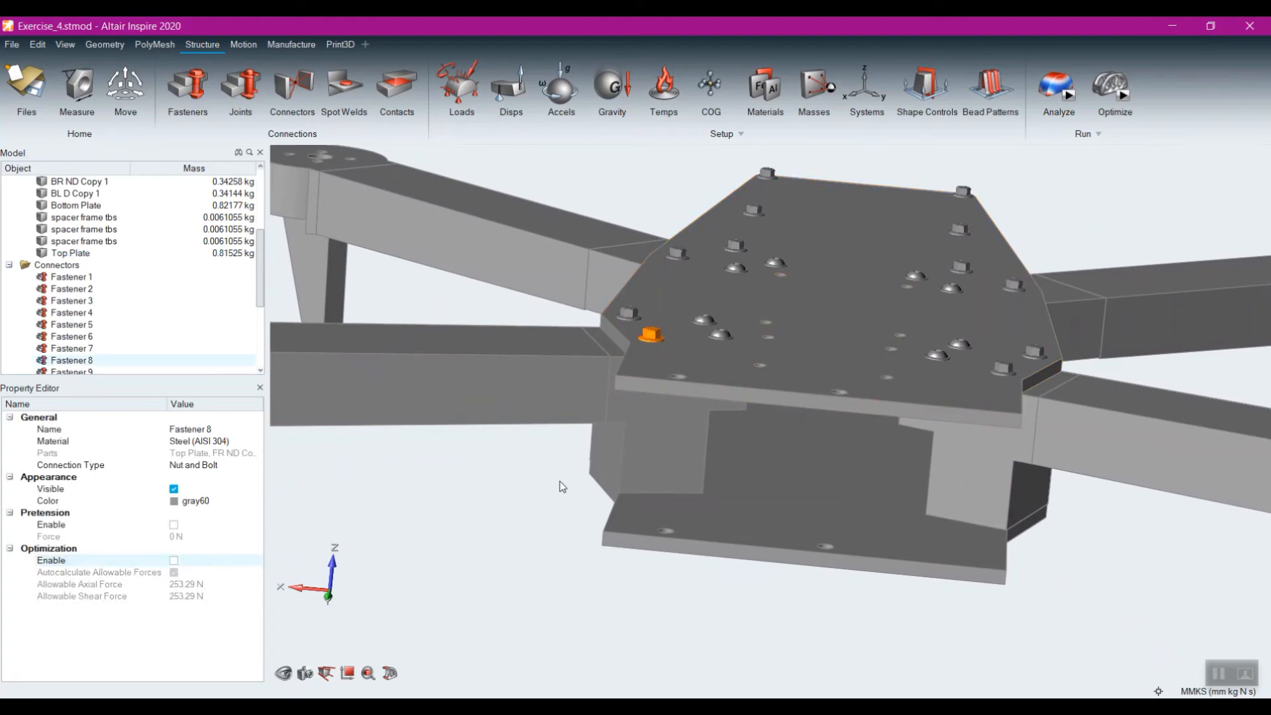
Step: Examine the drone frame from several sides, including the spacer end and the open end with empty plate holes
right_click_drag(562, 486, 561, 498)
scroll(571, 514, "down", 3)
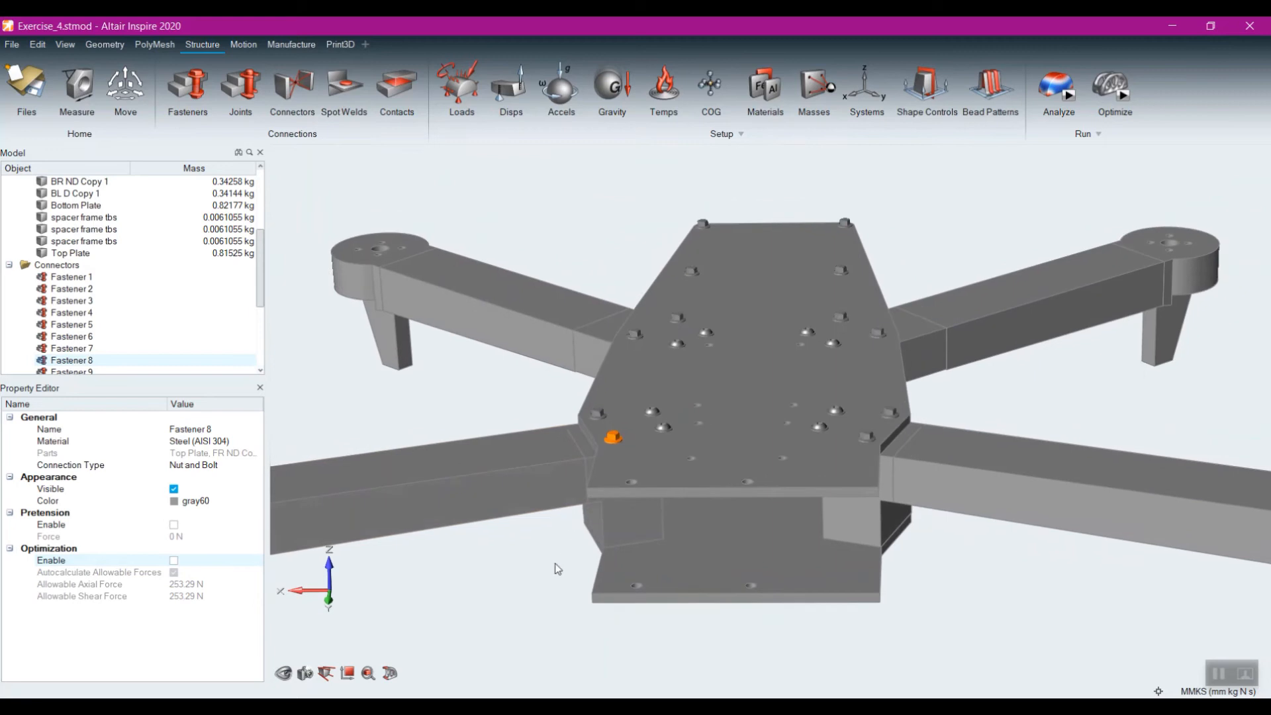
right_click_drag(556, 568, 658, 468)
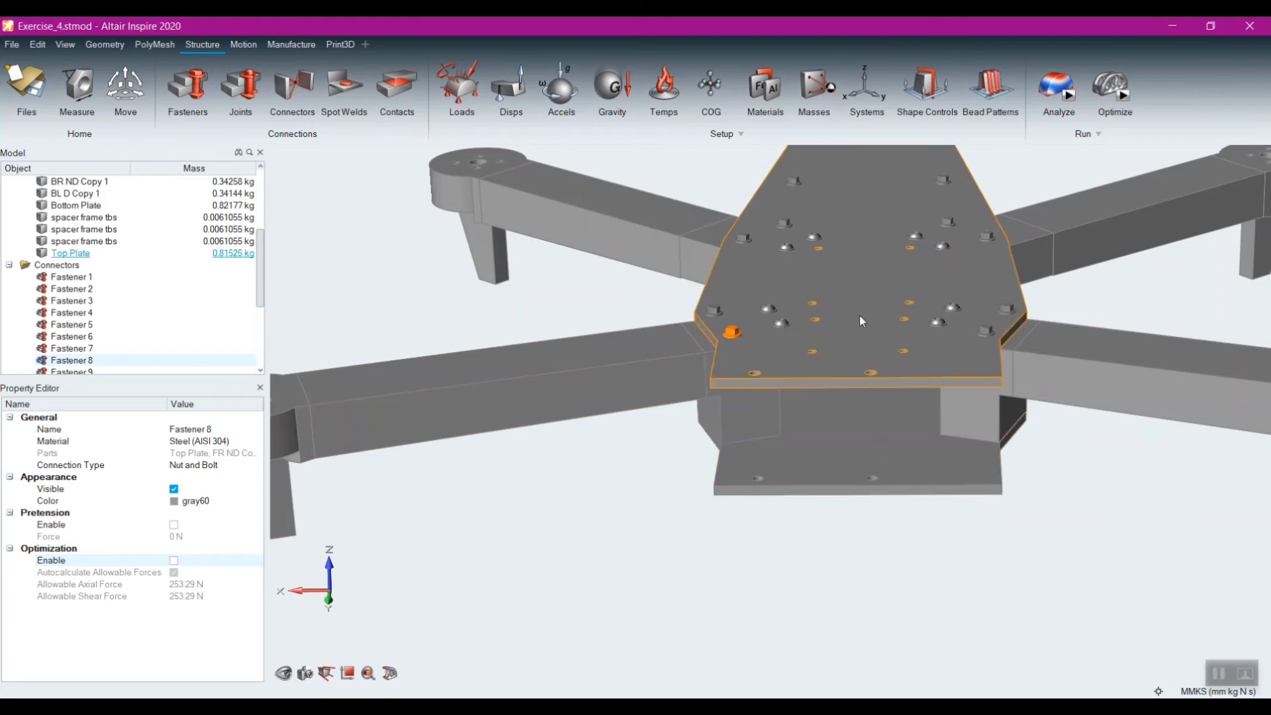
right_click_drag(859, 317, 613, 407)
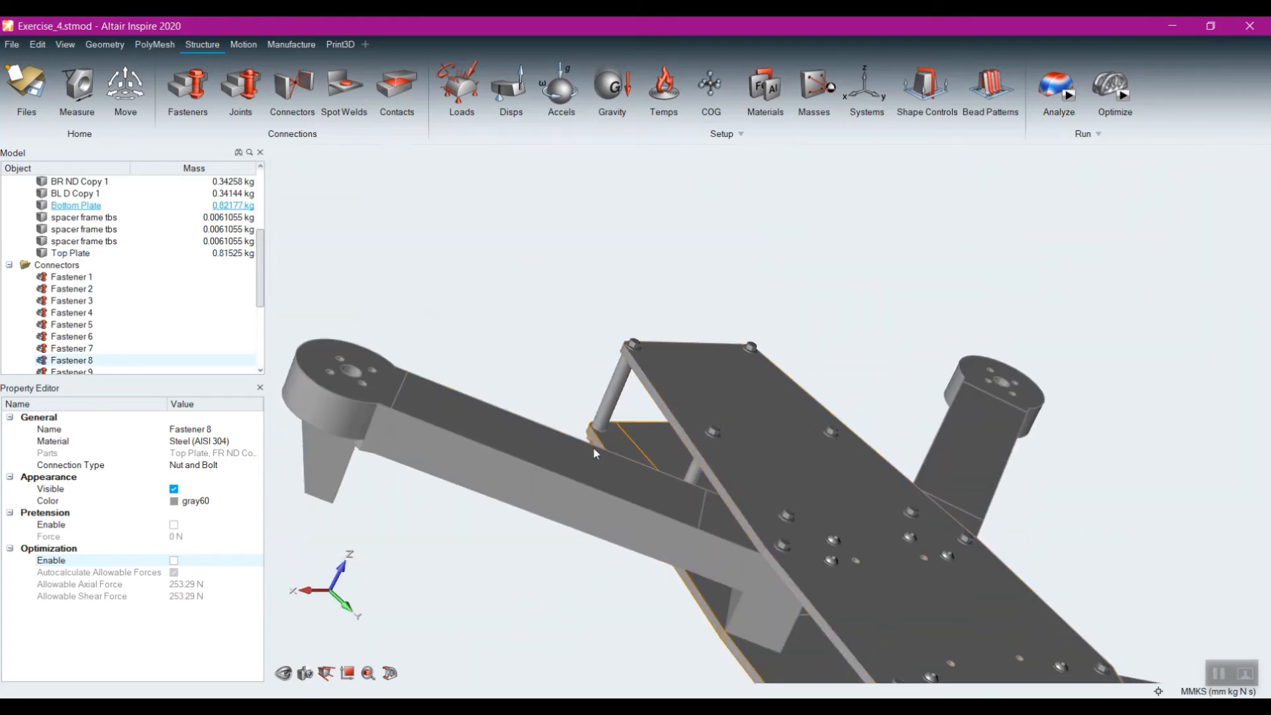
right_click_drag(645, 341, 930, 305)
right_click_drag(979, 457, 939, 465)
scroll(917, 394, "up", 3)
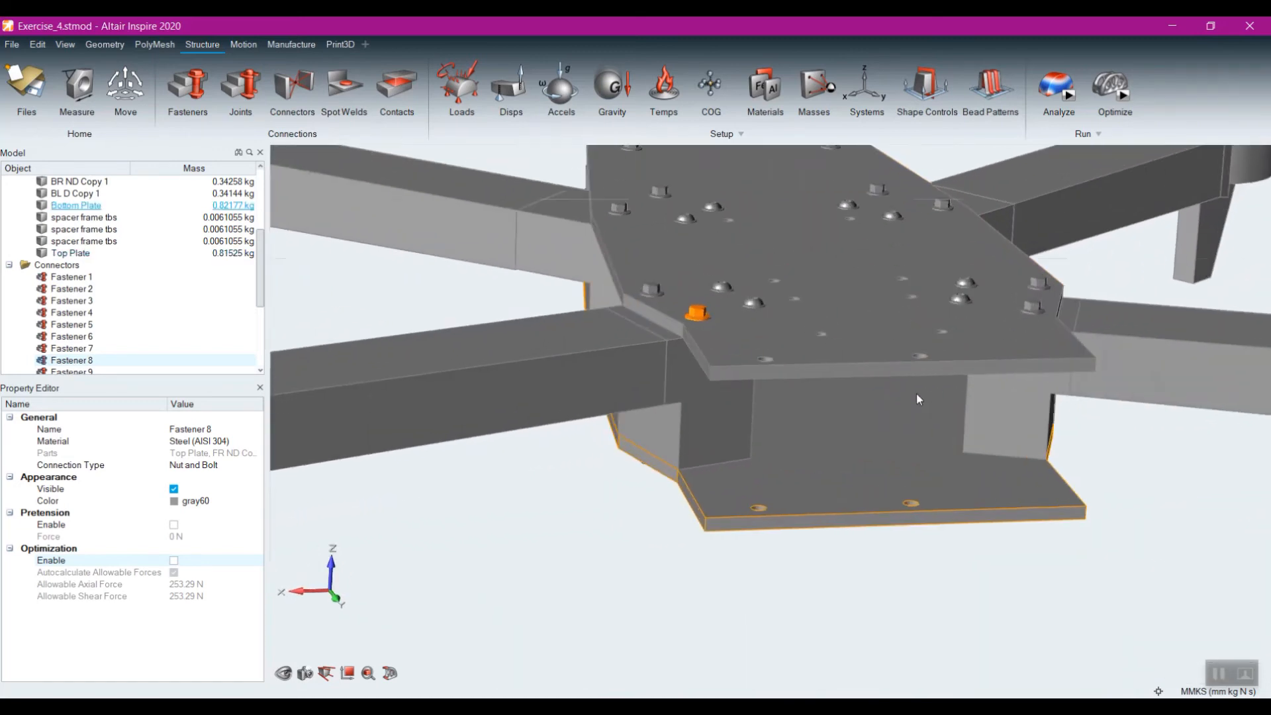
scroll(918, 399, "up", 2)
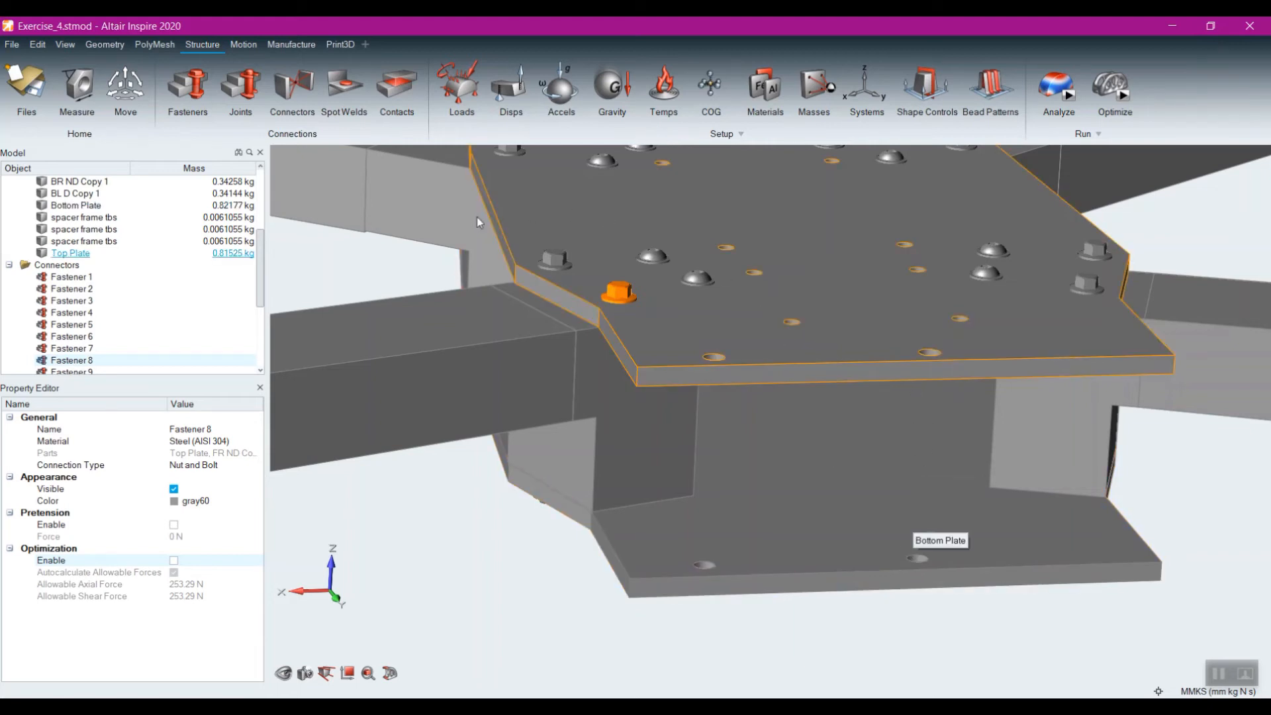
Step: Add a nut-and-bolt fastener through one aligned hole pair at the open end of the top and bottom plates
left_click(190, 85)
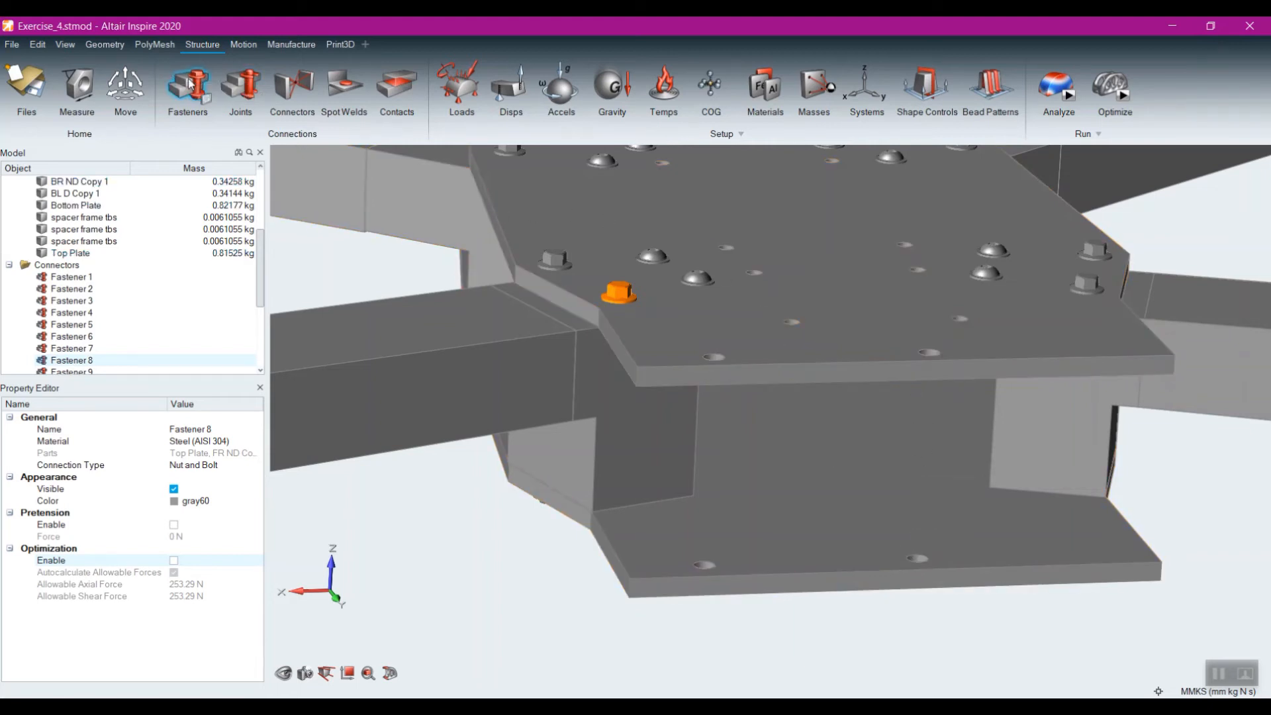
scroll(924, 400, "up", 5)
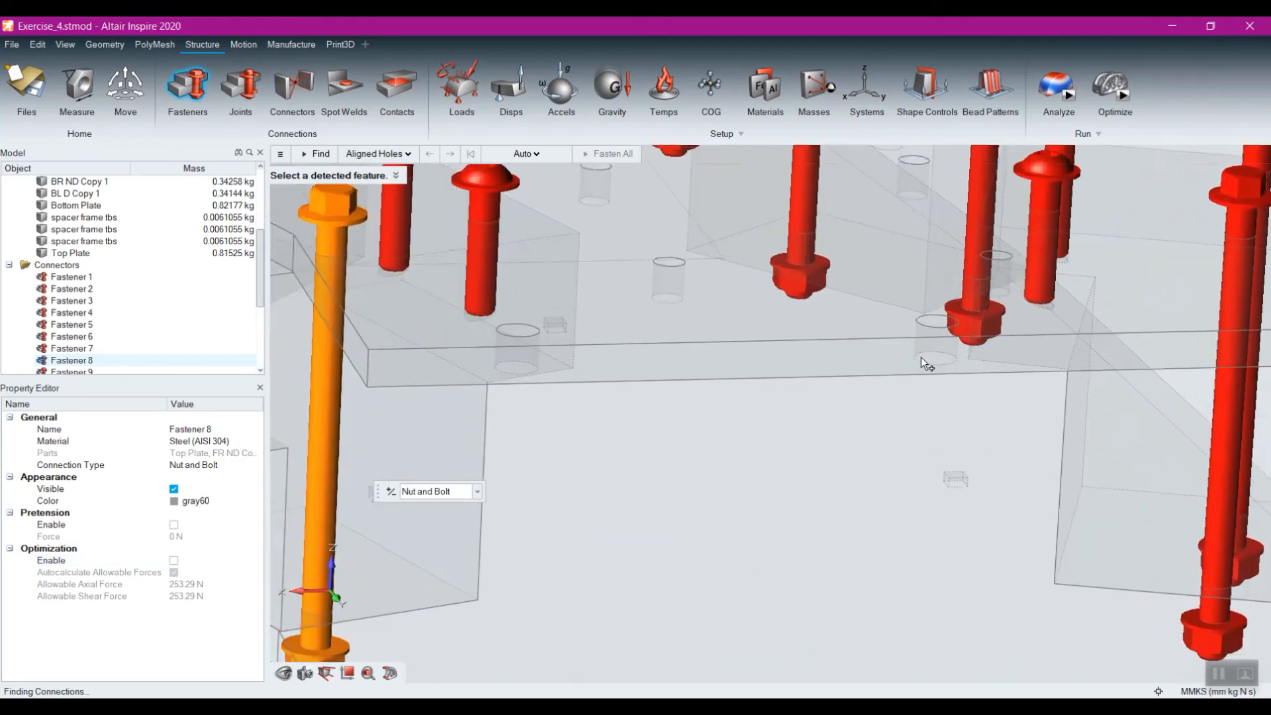
left_click(935, 315)
scroll(869, 448, "down", 2)
scroll(869, 454, "down", 2)
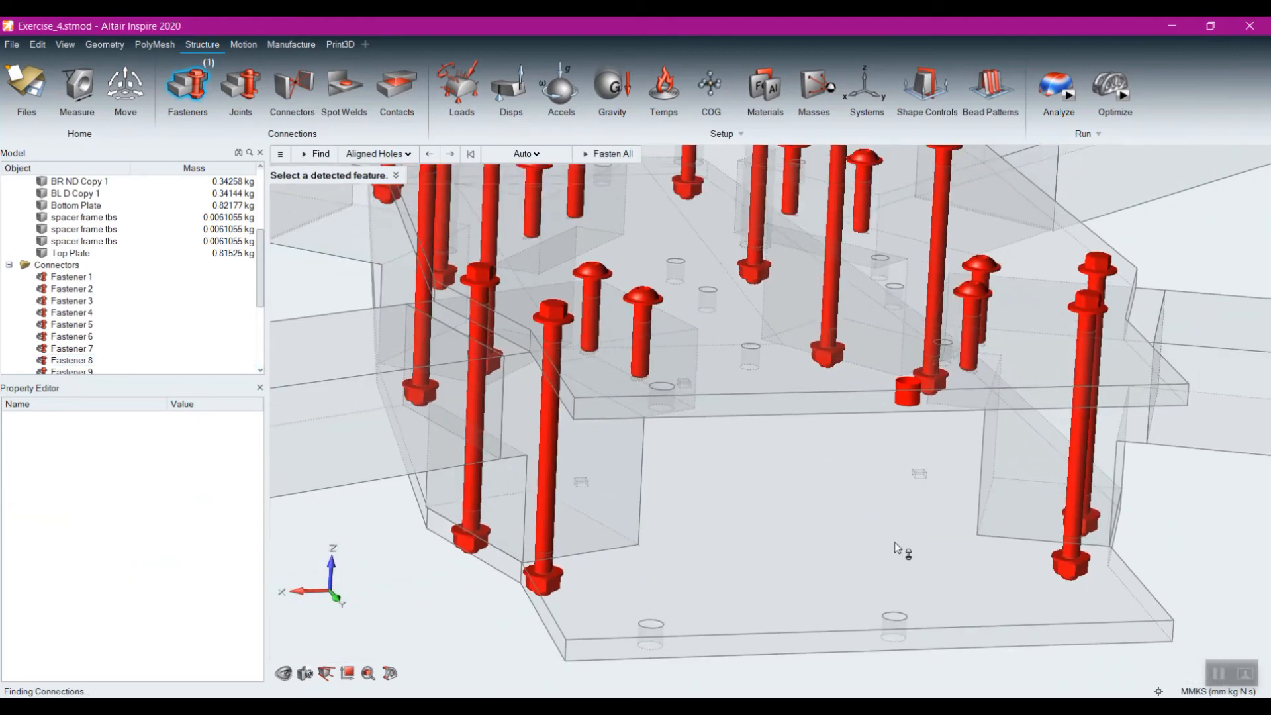
scroll(874, 424, "up", 5)
left_click(890, 424)
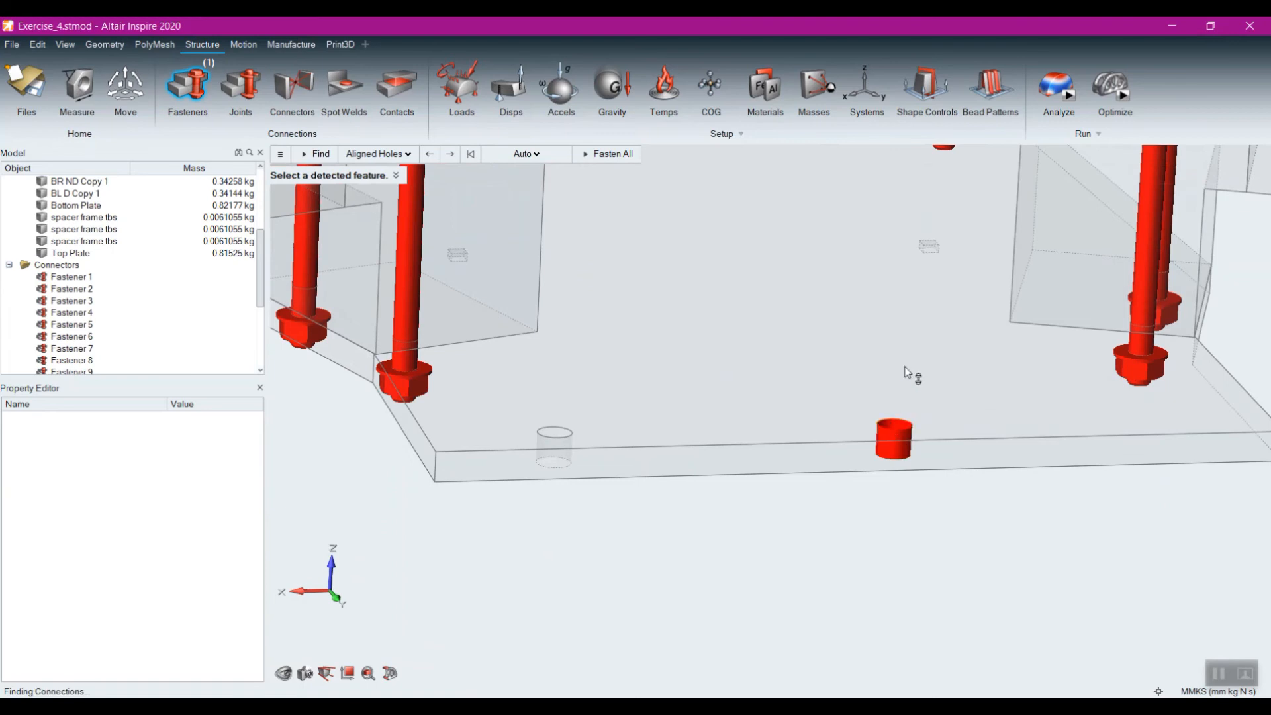
scroll(907, 369, "down", 2)
left_click(892, 242)
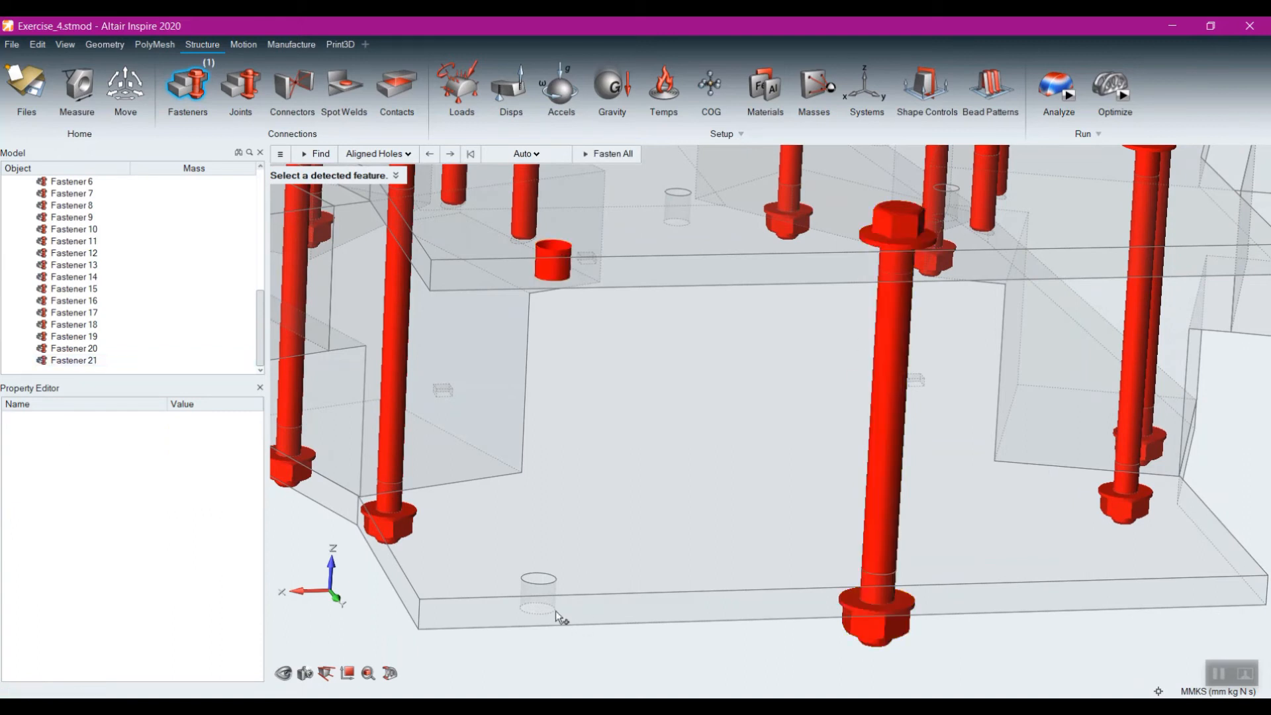
Step: Add a second nut-and-bolt fastener through the other hole pair at the plates' open end and finish the fastener command
left_click(551, 244)
scroll(666, 421, "down", 8)
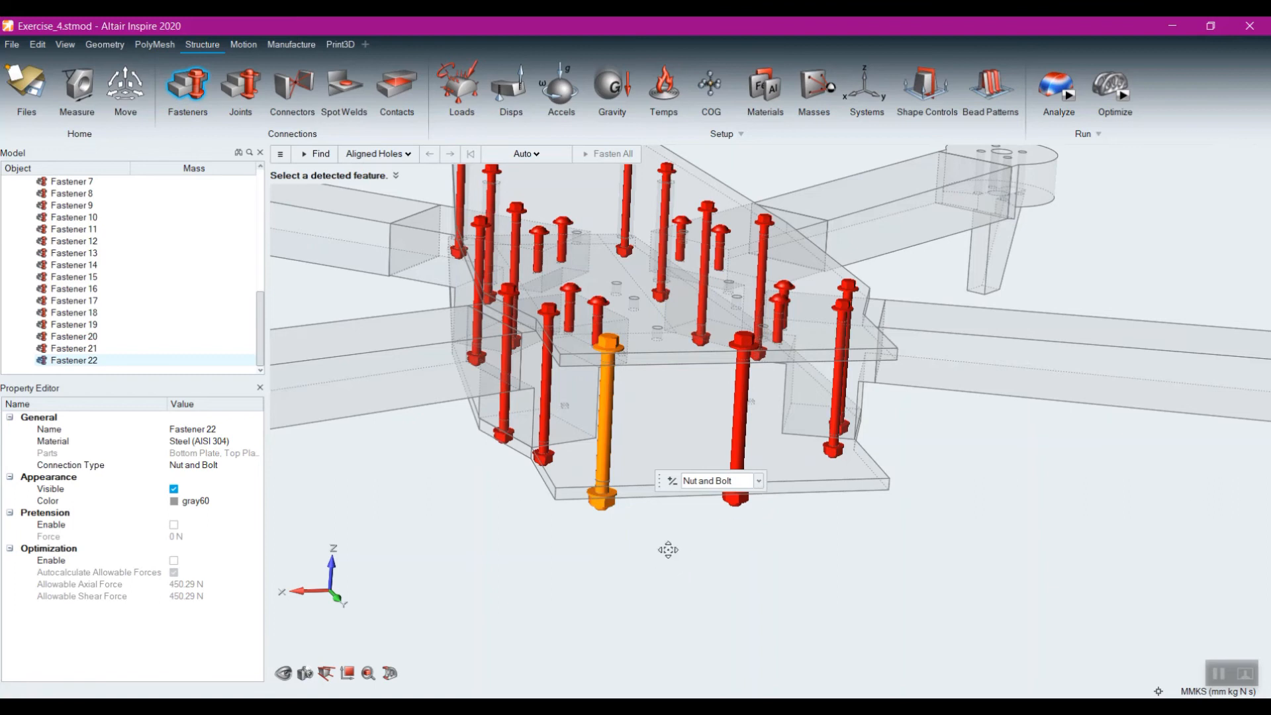
right_click_drag(668, 550, 697, 649)
right_click_drag(686, 430, 707, 358)
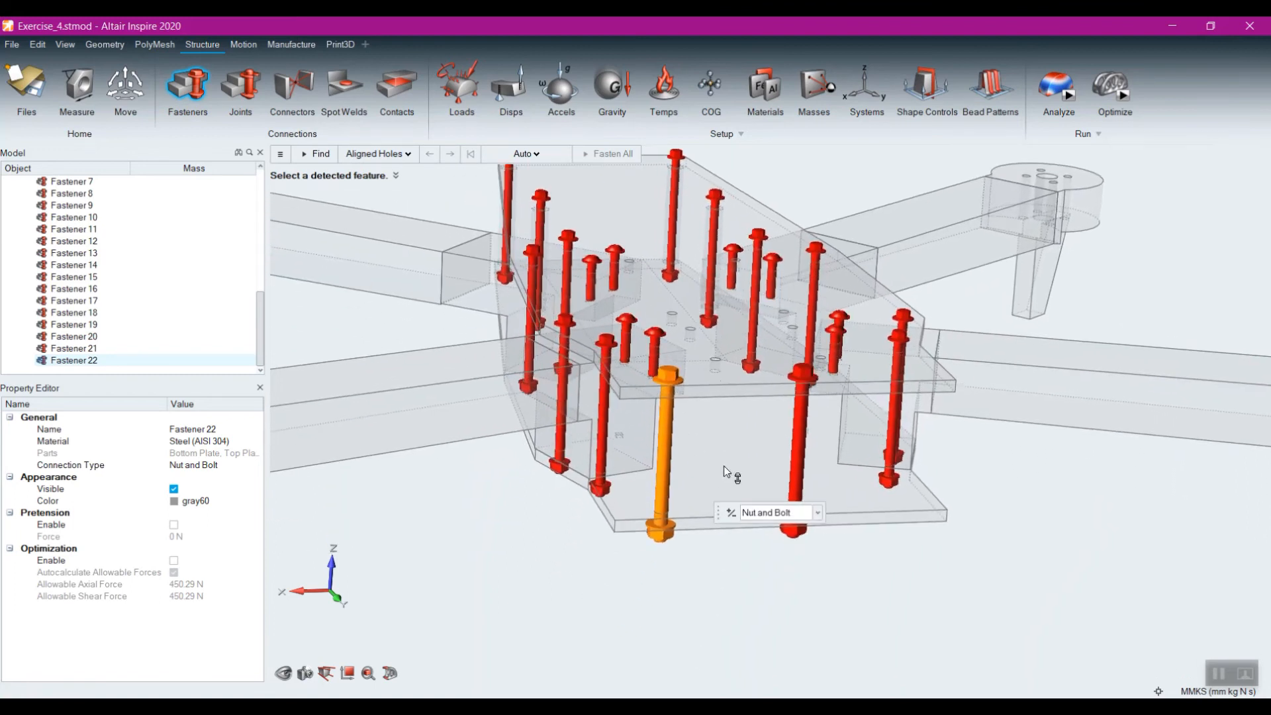
right_click_drag(714, 415, 709, 437)
right_click(705, 634)
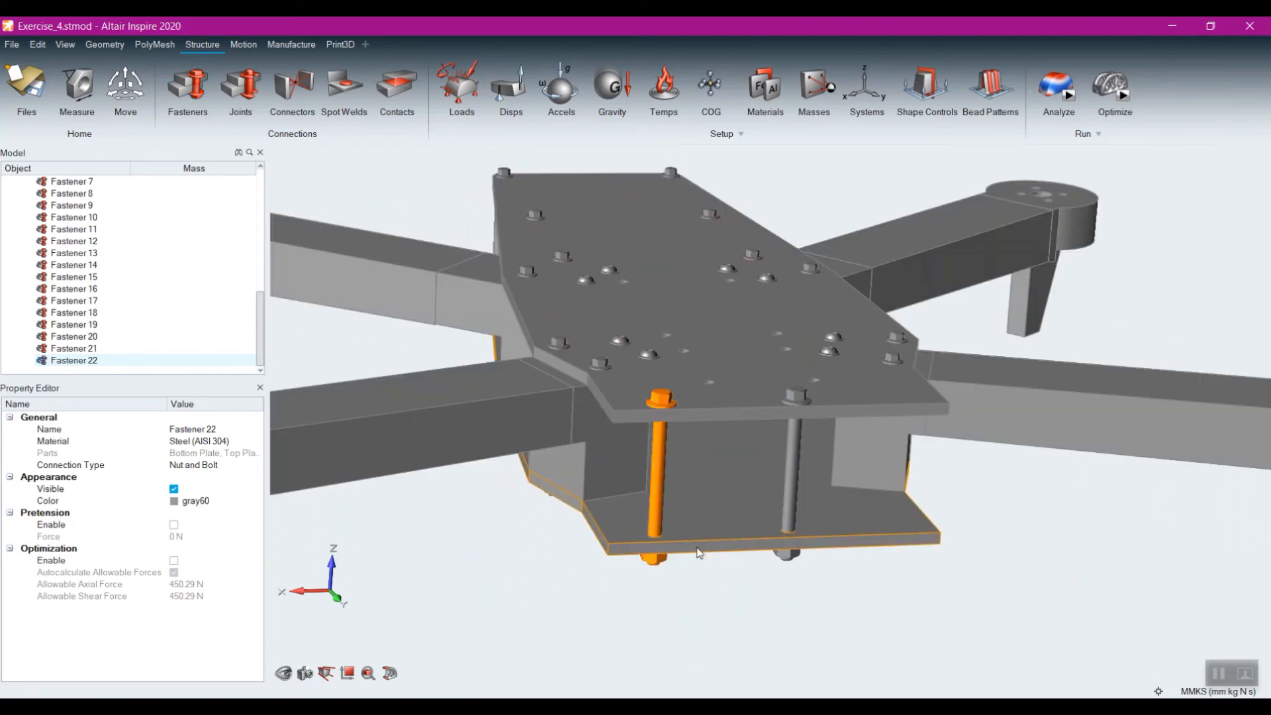
Step: Try a fastener in a single top plate hole behind the two new bolts, creating a grounded bolt
scroll(726, 407, "up", 5)
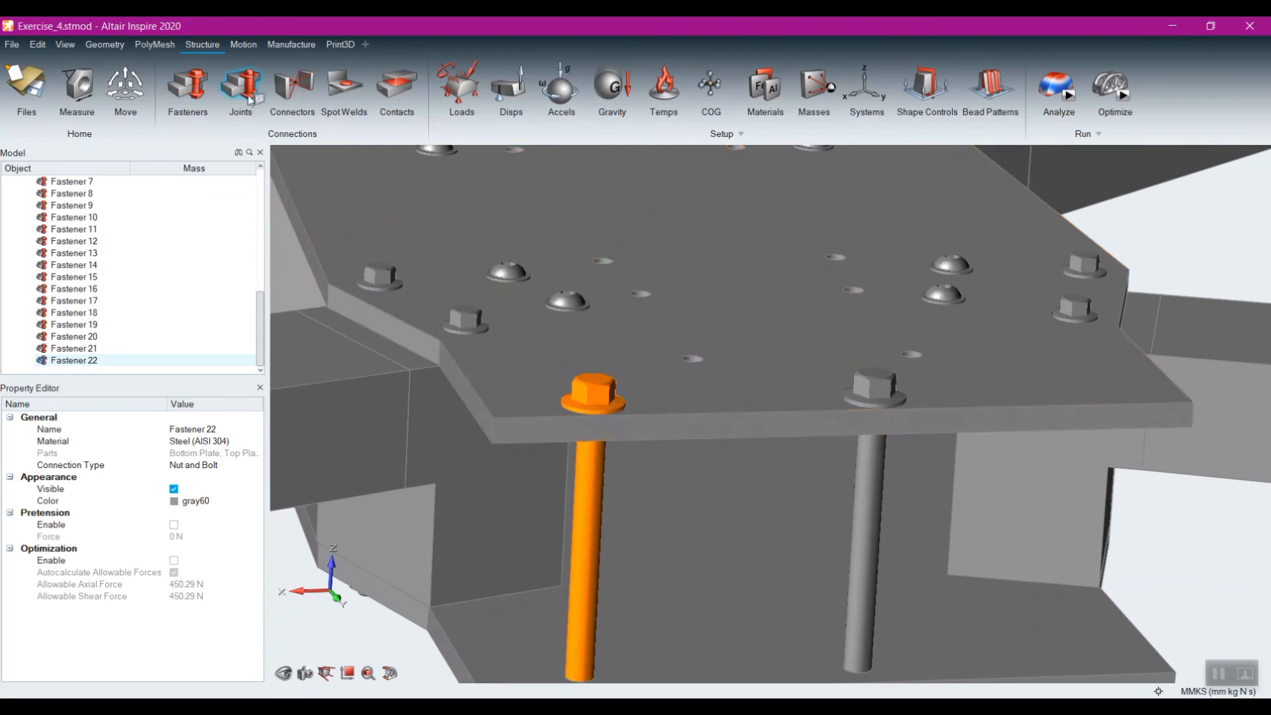
left_click(187, 87)
scroll(695, 374, "up", 4)
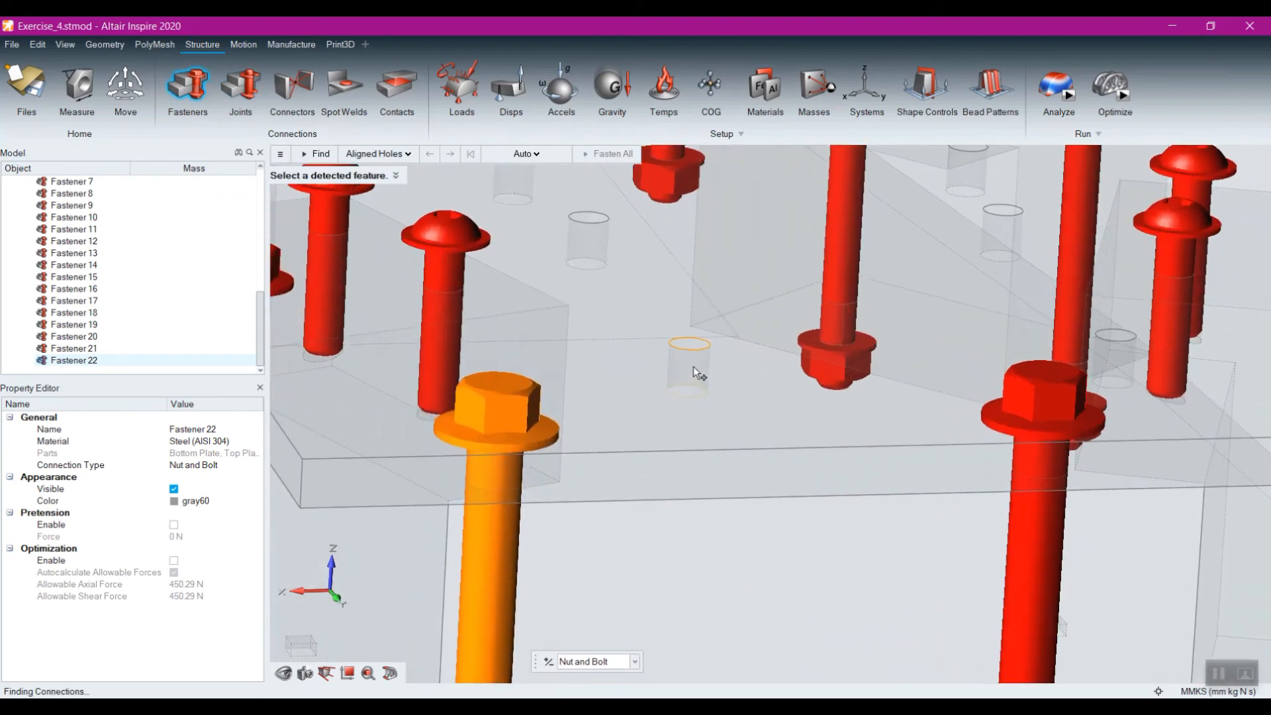
left_click(687, 331)
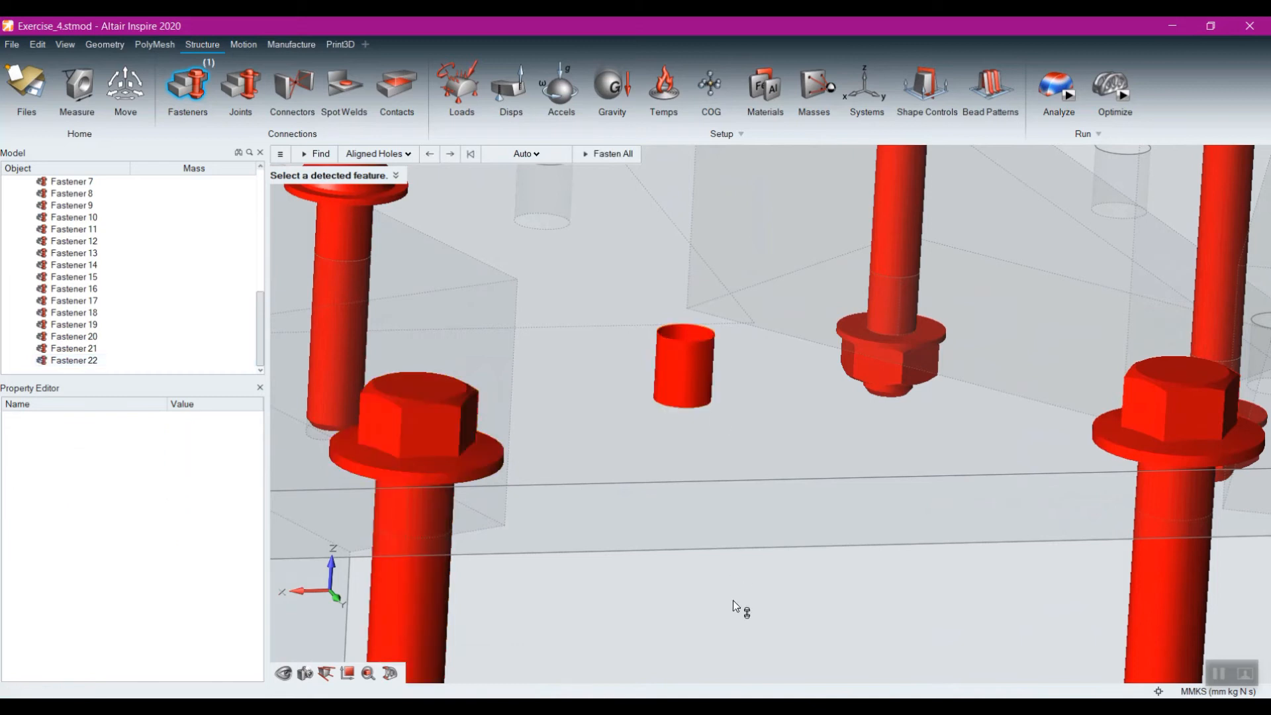
left_click(687, 337)
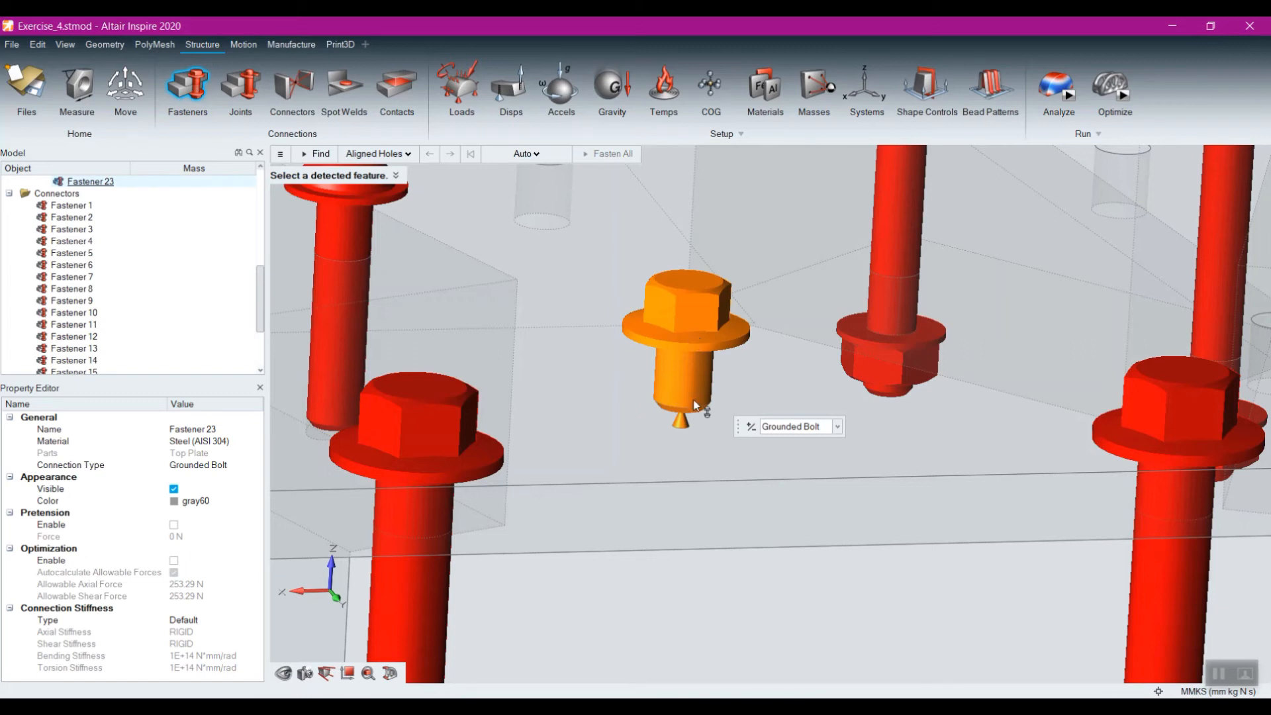
Step: Delete the grounded bolt from the top plate and leave the fastener command
scroll(695, 420, "down", 5)
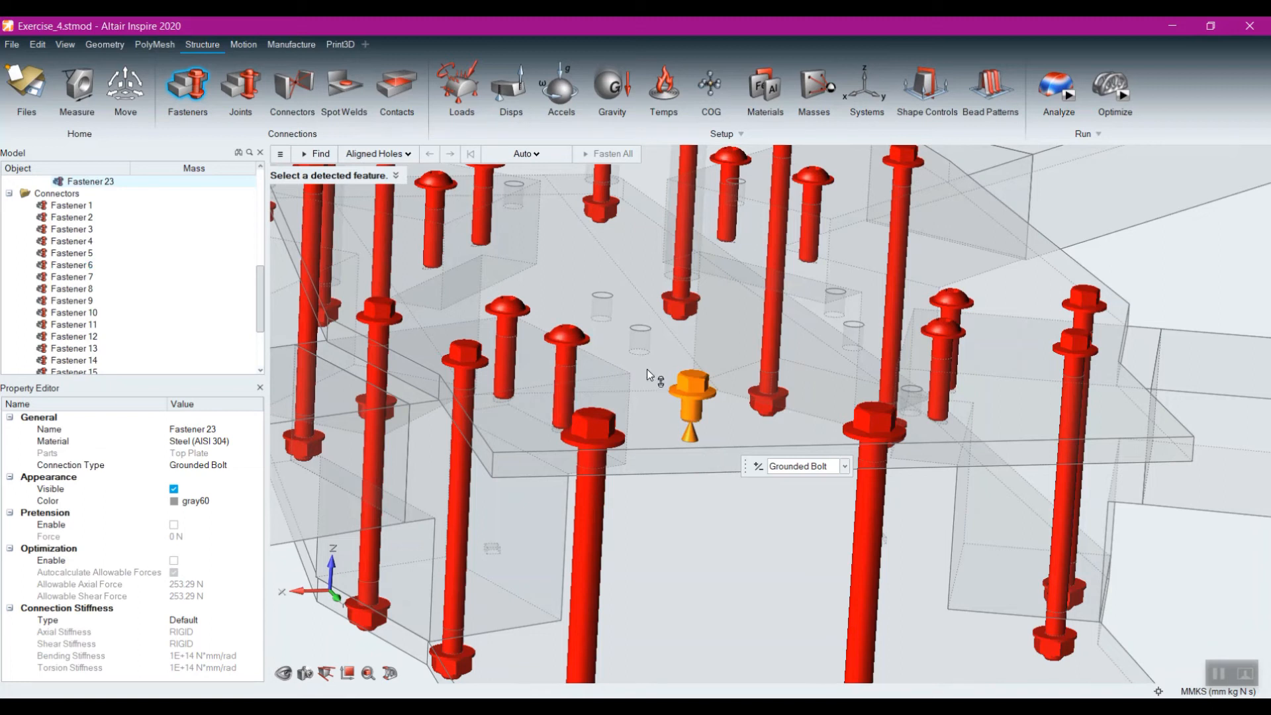
right_click(681, 385)
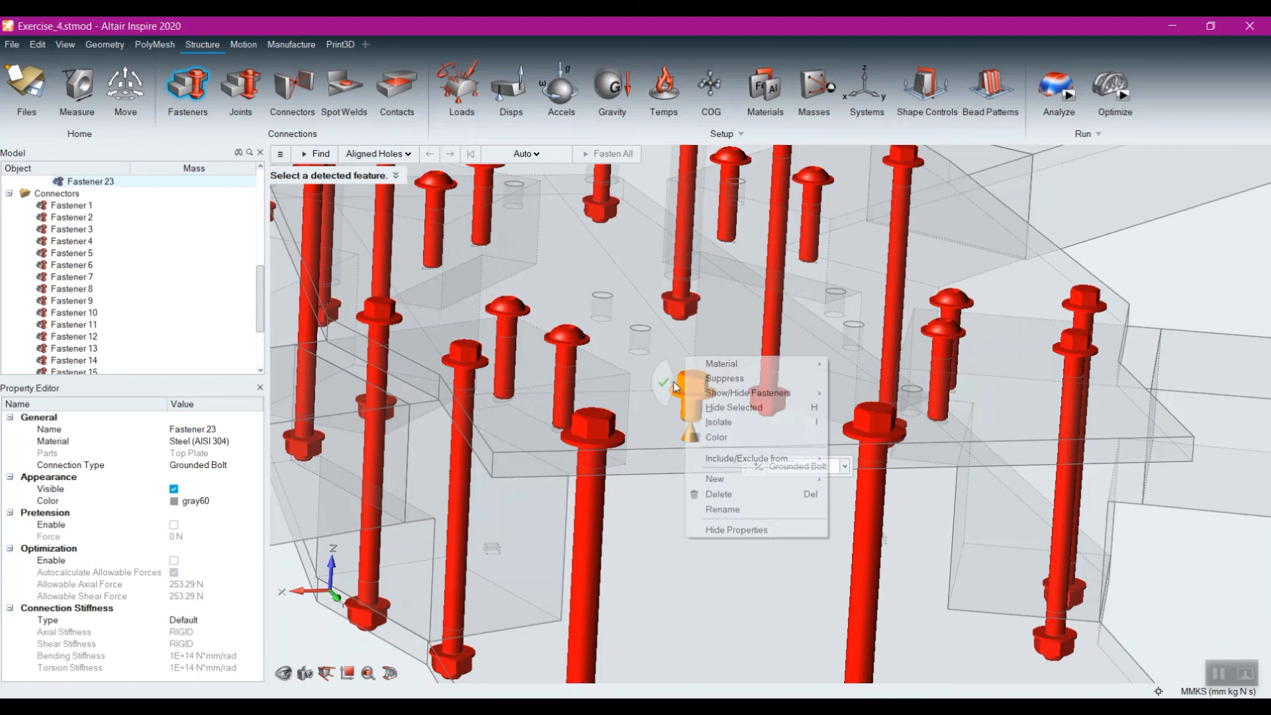
left_click(714, 494)
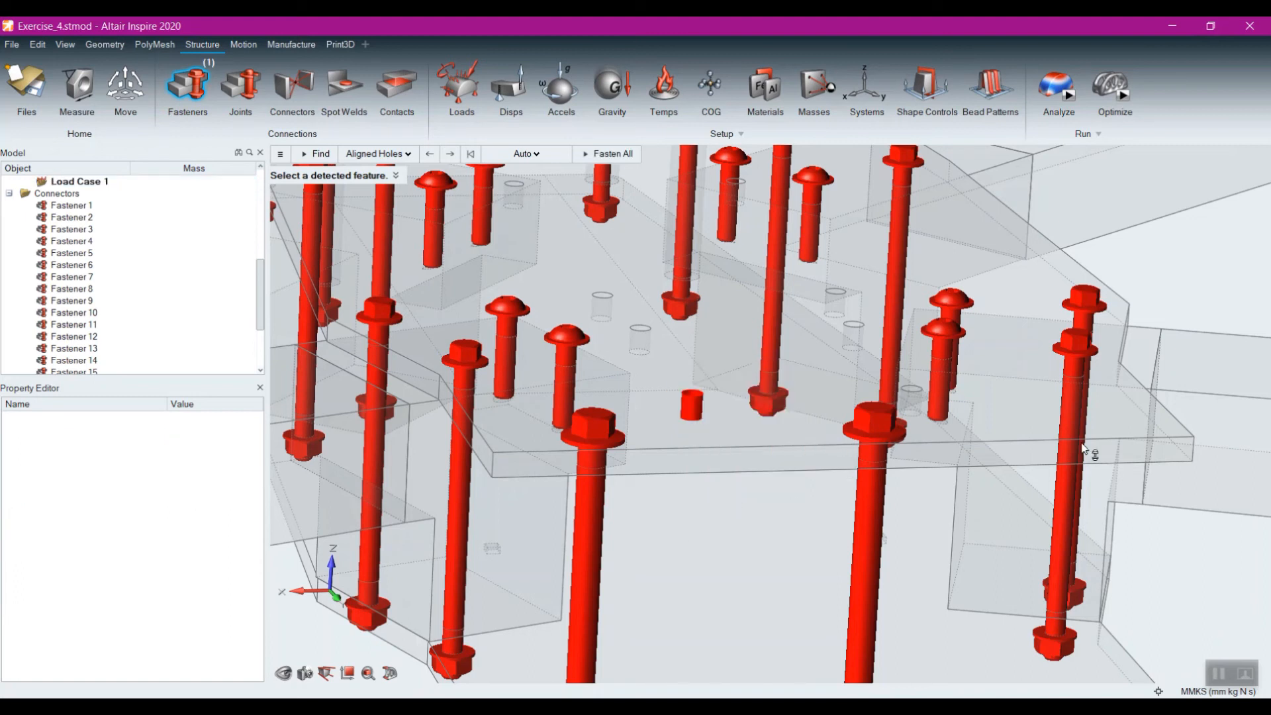
scroll(1142, 380, "down", 3)
middle_click_drag(804, 598, 658, 570)
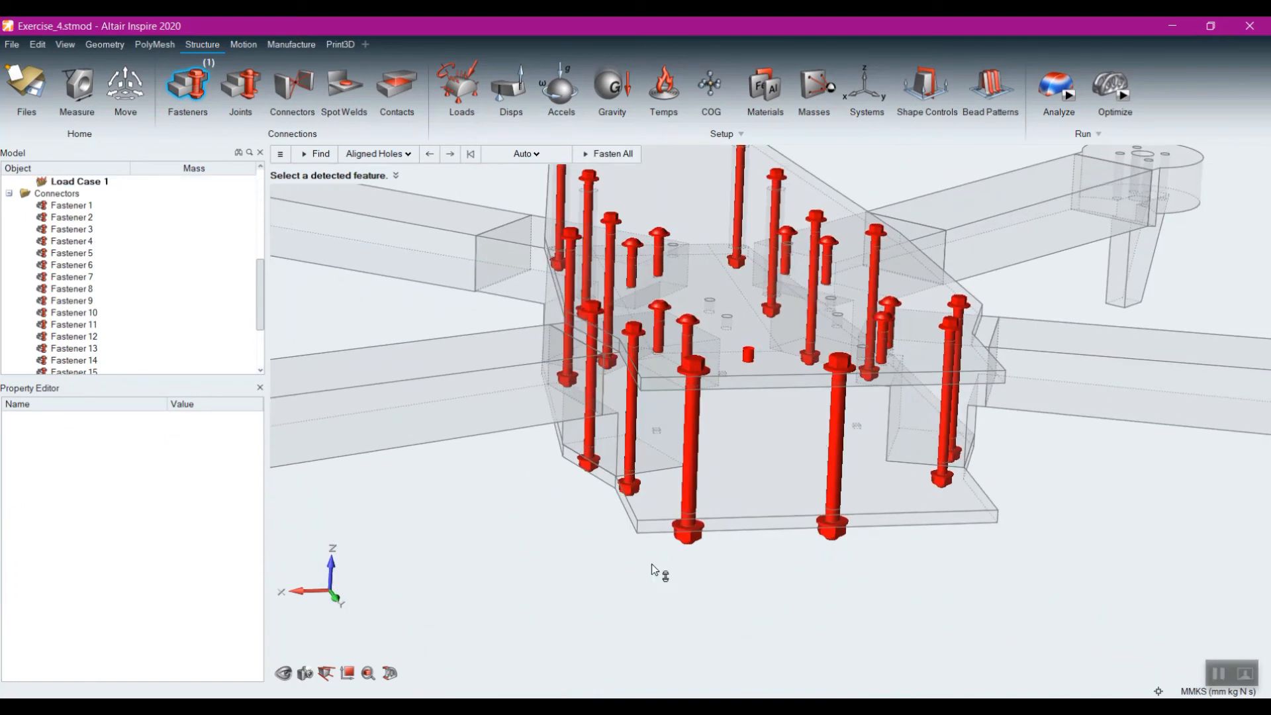
right_click(781, 578)
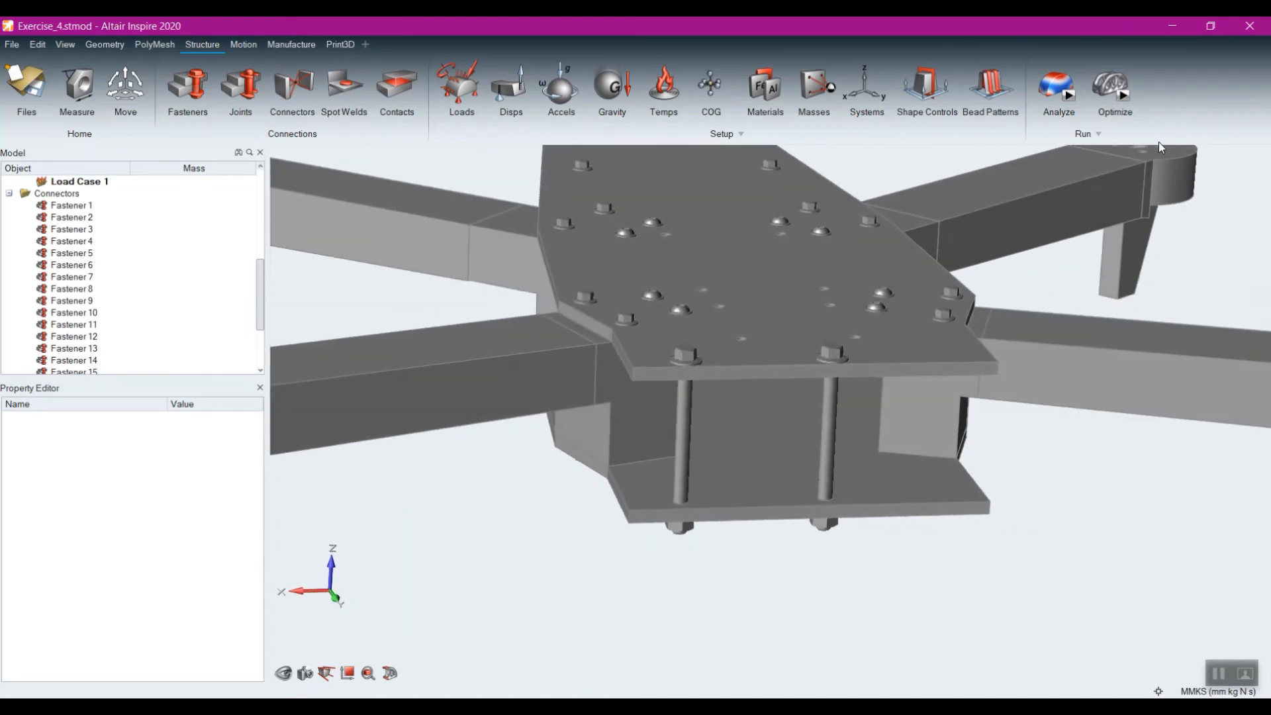
Step: Open the structural analysis run settings and set the contacts to sliding with separation
mouse_move(1070, 98)
left_click(1069, 96)
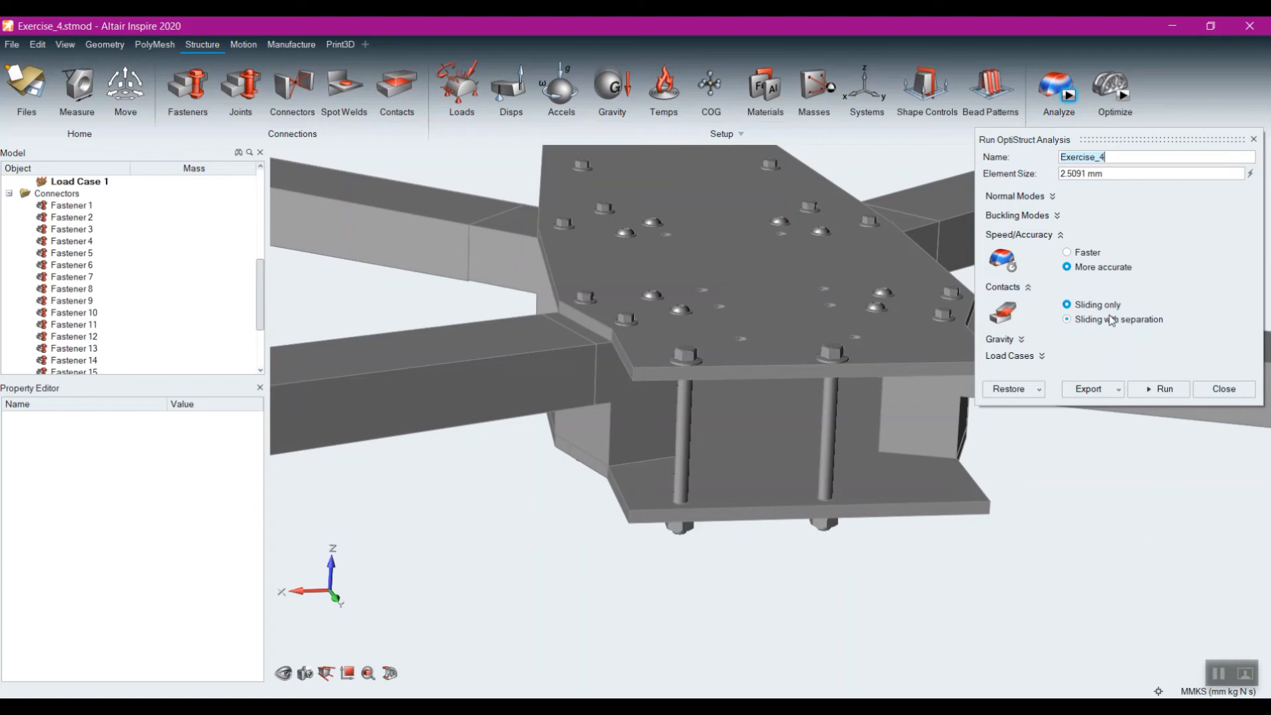
left_click(1068, 319)
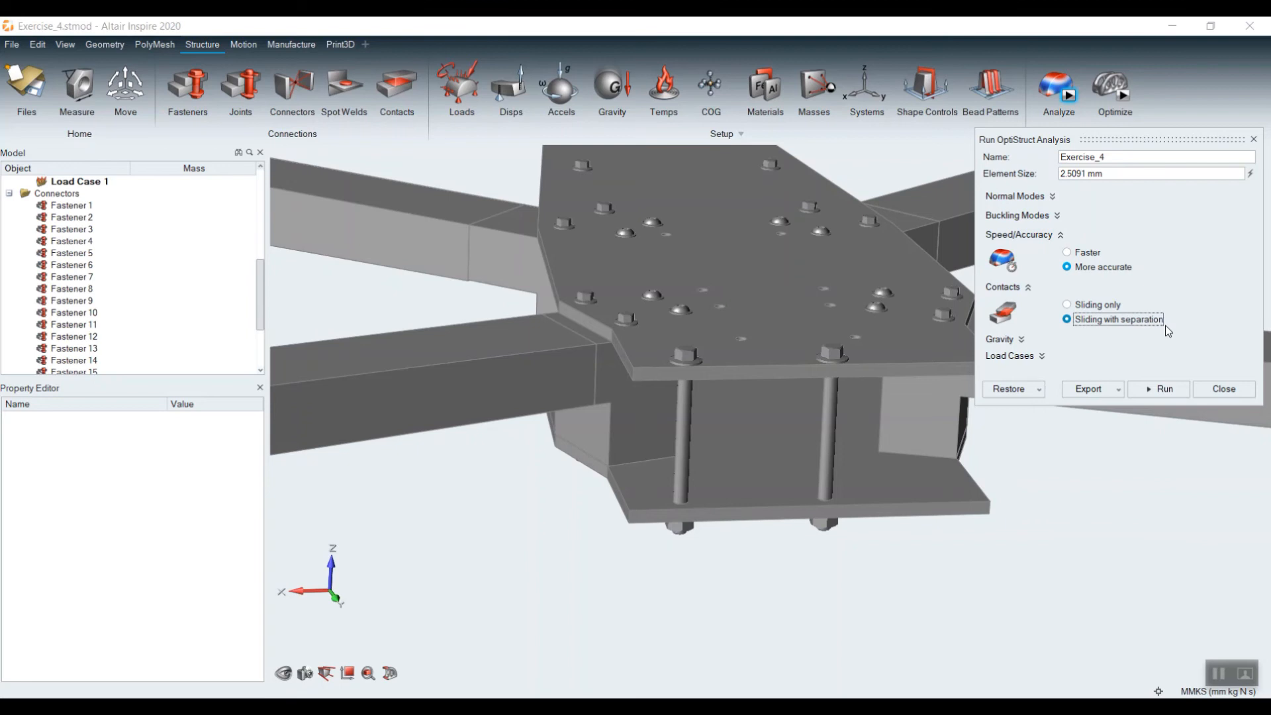
Step: Examine where the arm meets the bottom plate, try sliding-only contacts and restore sliding with separation
scroll(748, 583, "down", 3)
right_click_drag(589, 576, 871, 436)
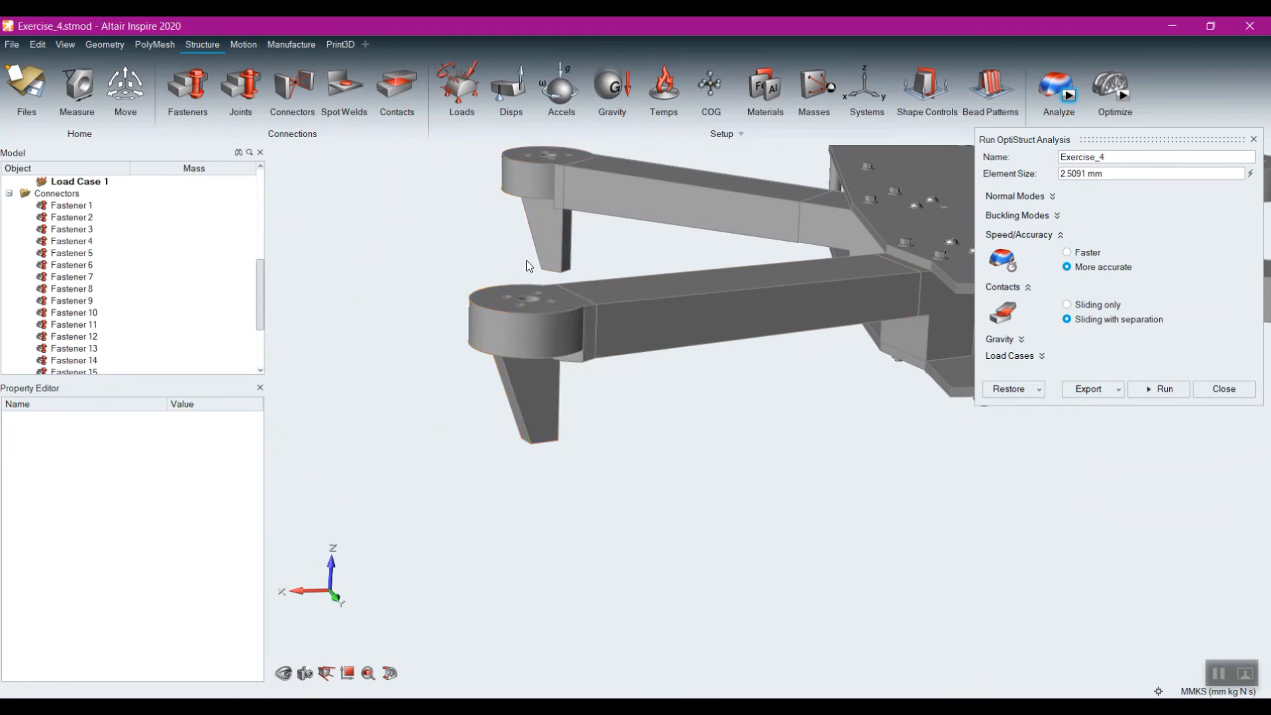
scroll(722, 332, "up", 6)
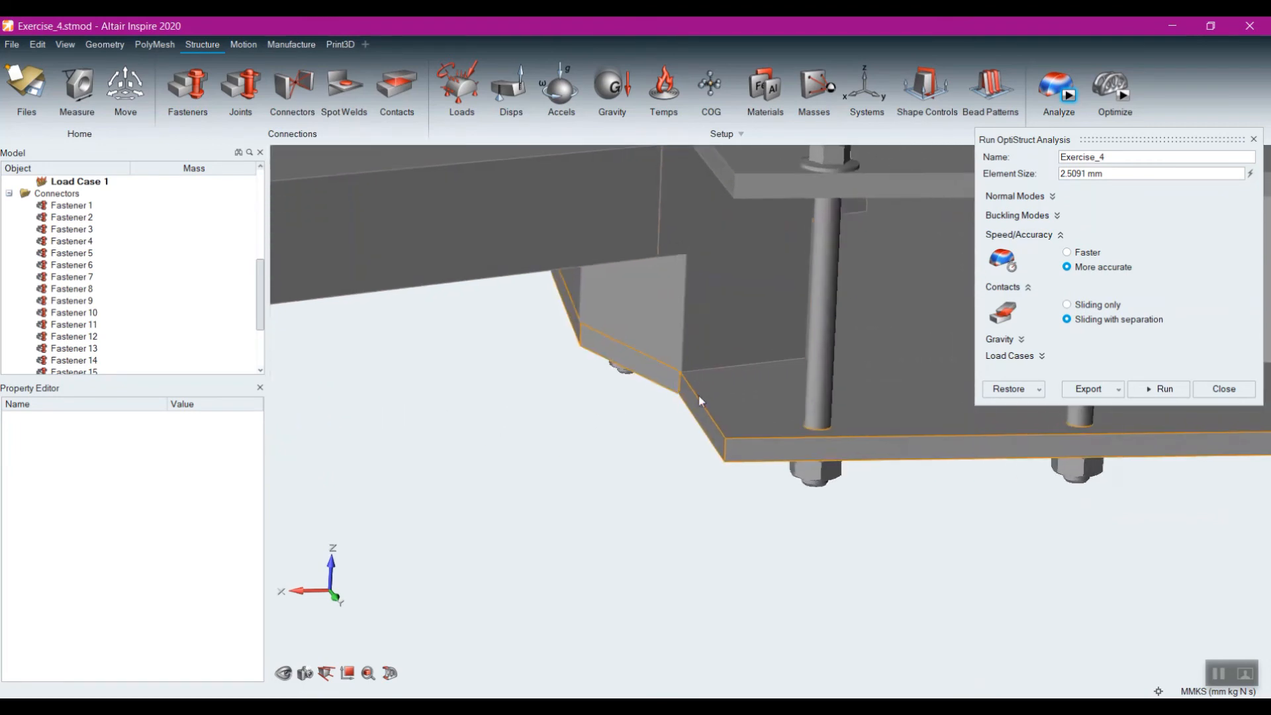
scroll(699, 396, "up", 5)
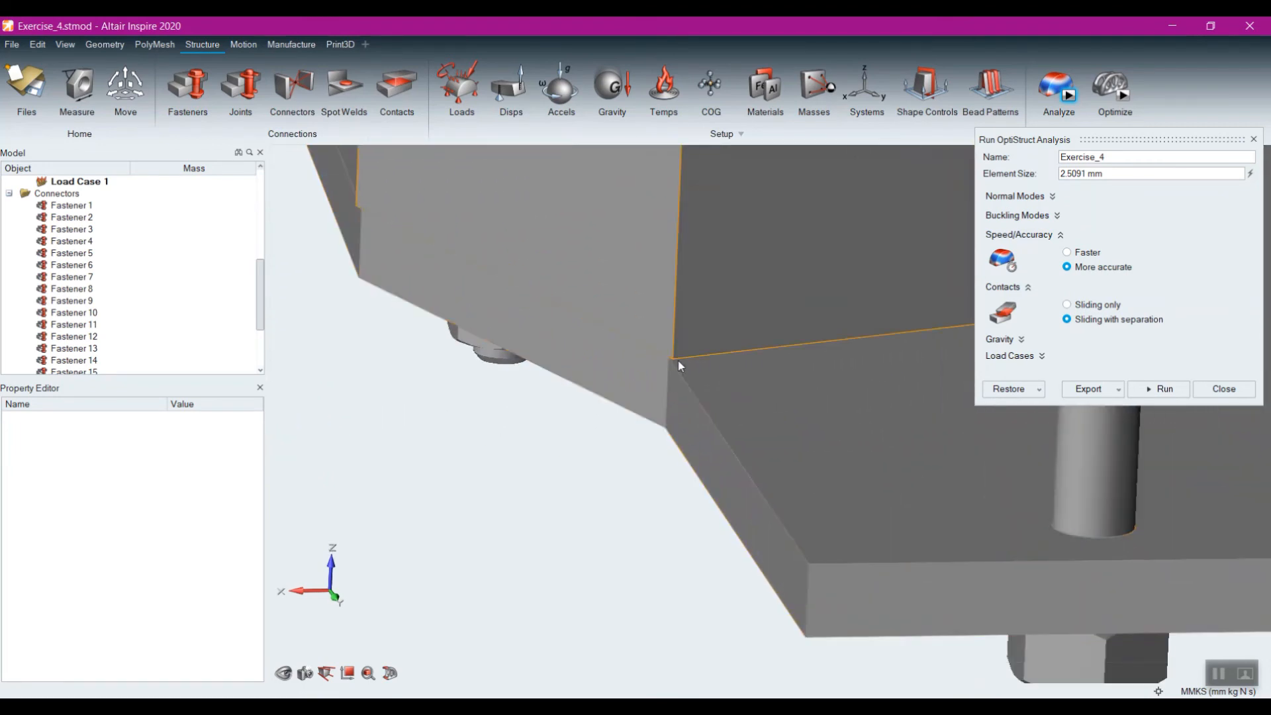
left_click(1066, 305)
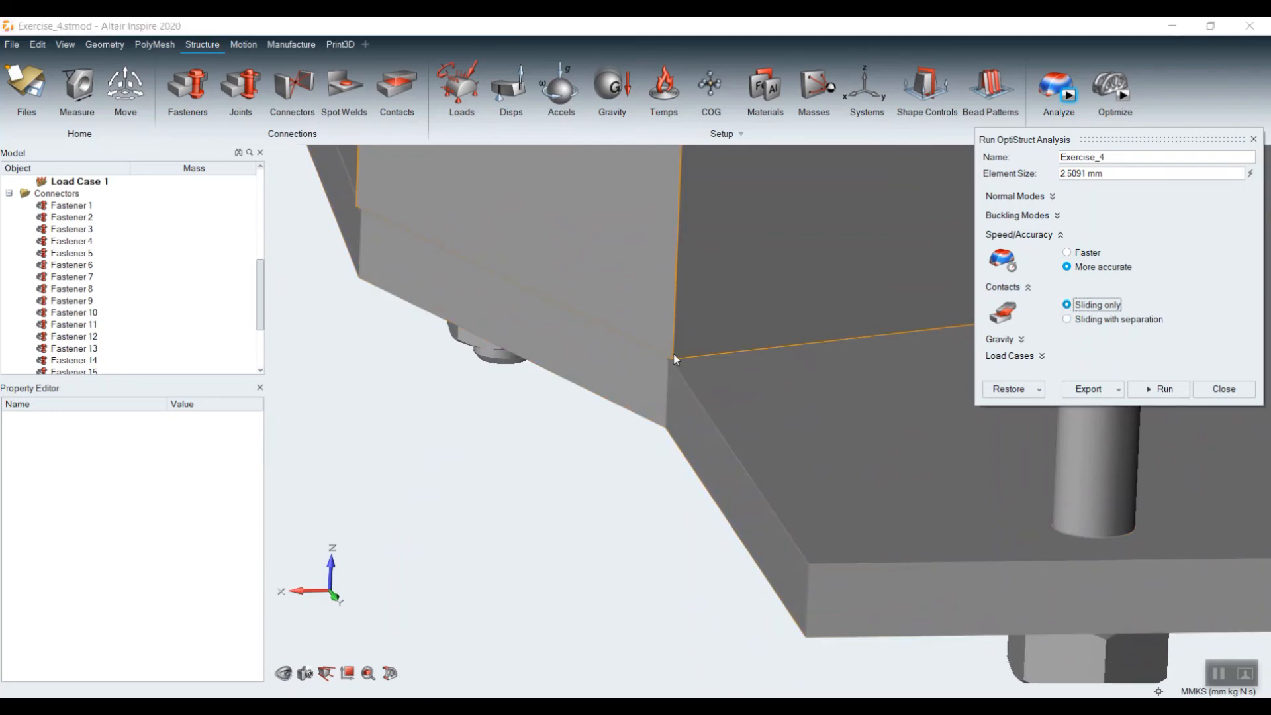
left_click(1067, 320)
Step: Examine the complete drone frame with its arms, plates and fasteners
scroll(684, 400, "down", 7)
scroll(729, 420, "down", 2)
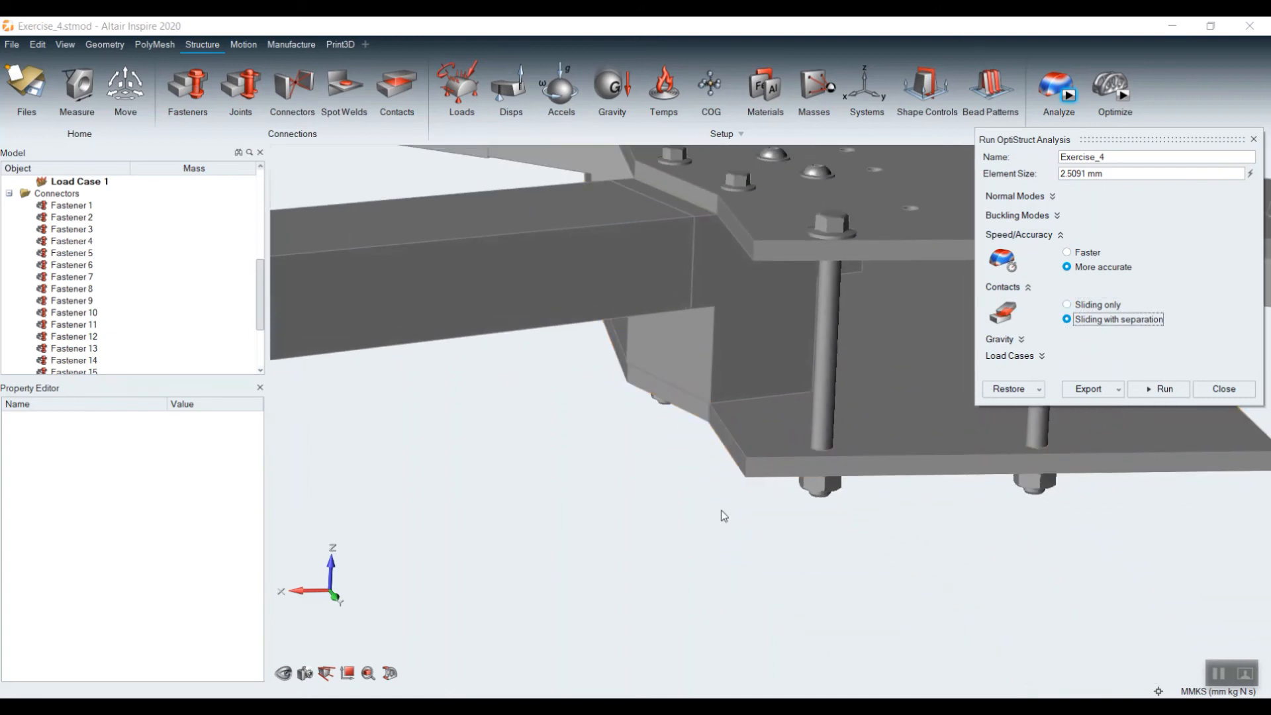
right_click_drag(721, 510, 694, 556)
scroll(695, 555, "down", 3)
scroll(746, 530, "down", 4)
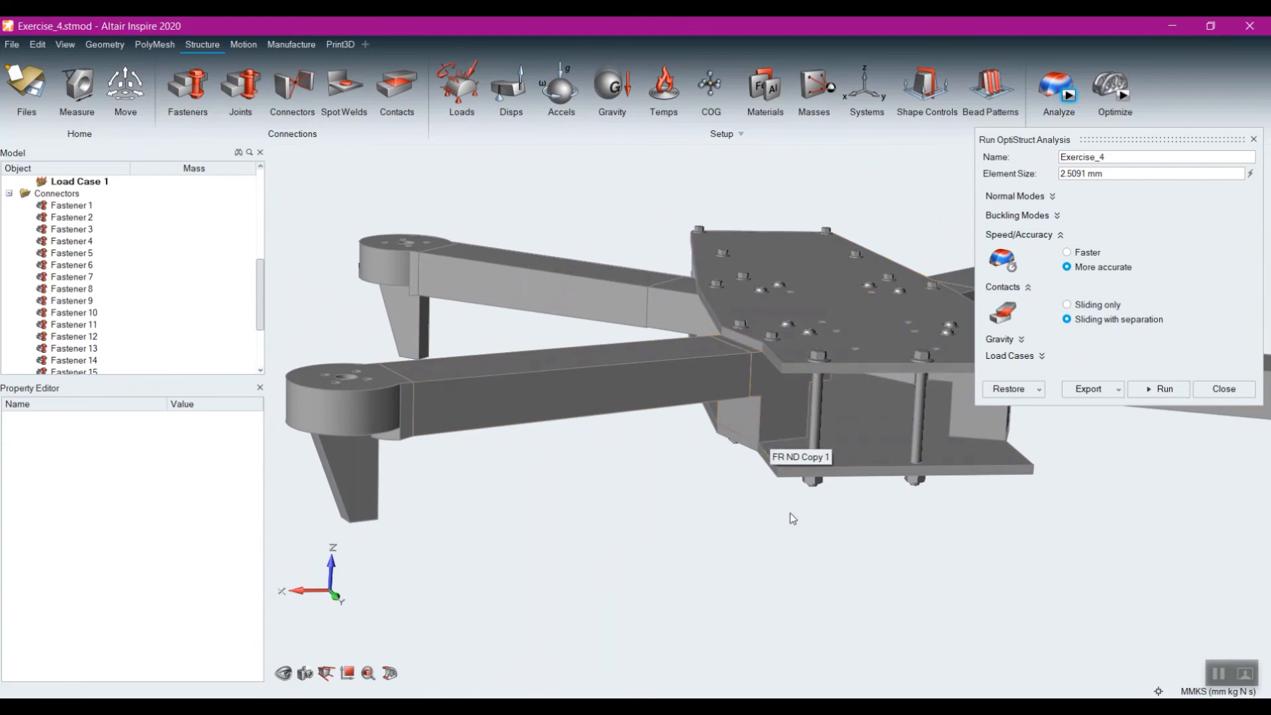
right_click_drag(770, 448, 617, 546)
scroll(768, 427, "up", 2)
scroll(620, 537, "down", 2)
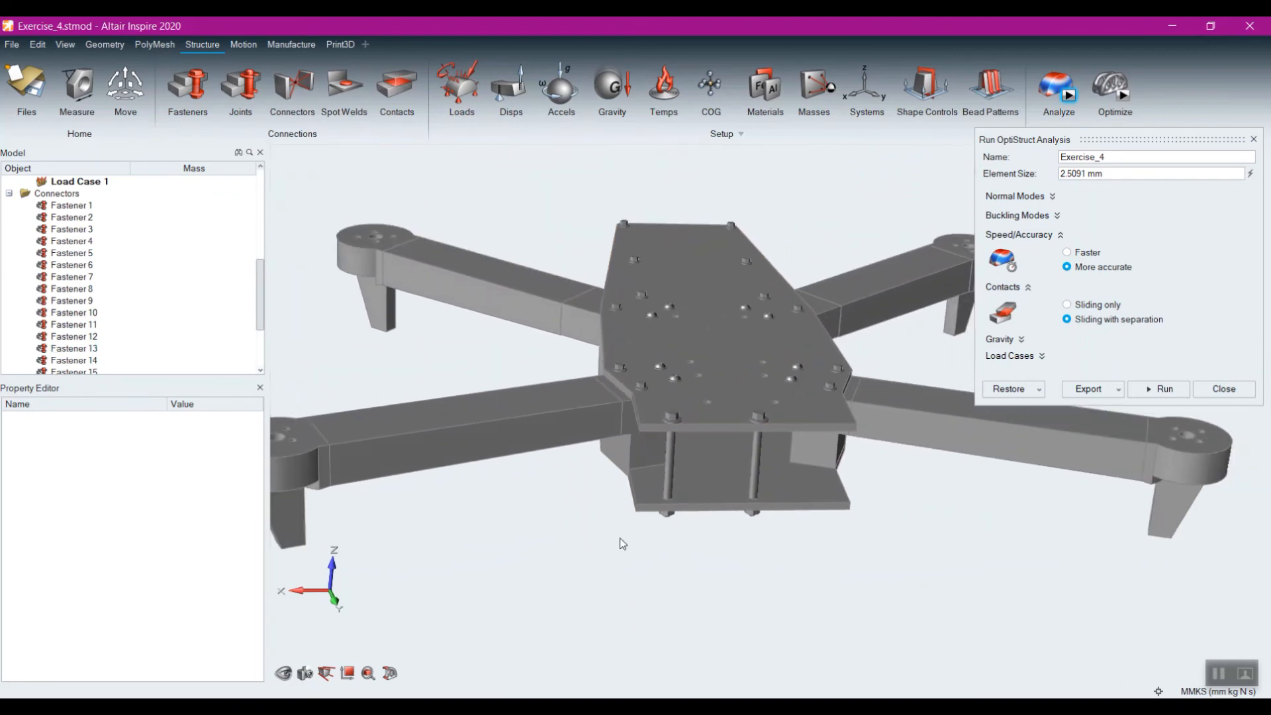
right_click_drag(659, 601, 719, 564)
scroll(724, 554, "down", 2)
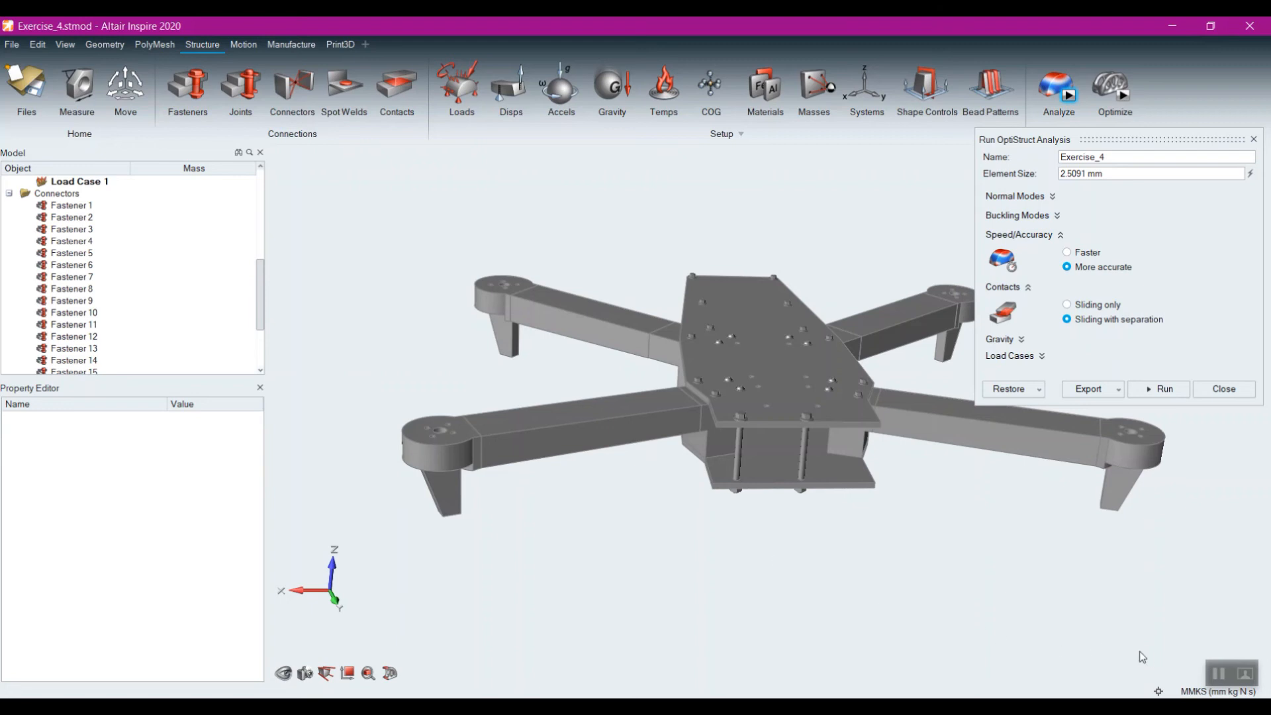
left_click(1218, 675)
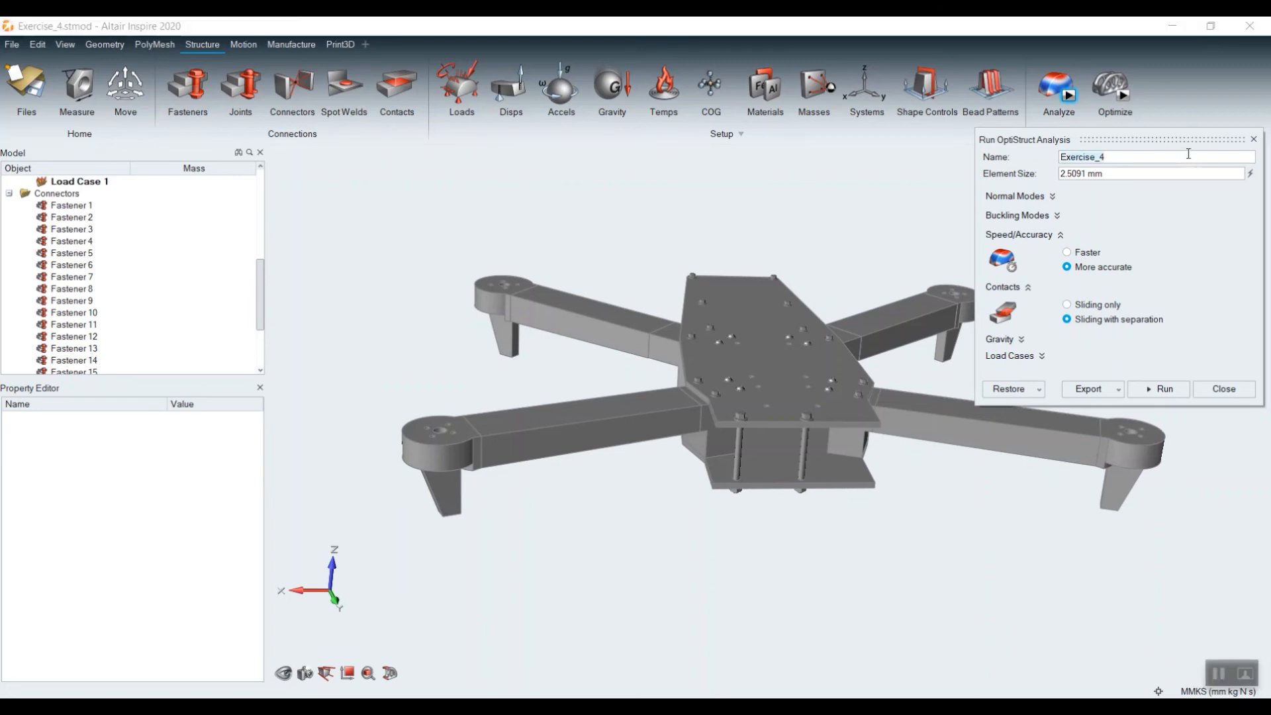
Step: Close the analysis run settings and create a flexible connector between the landing-leg faces of the two front arms
left_click(1256, 142)
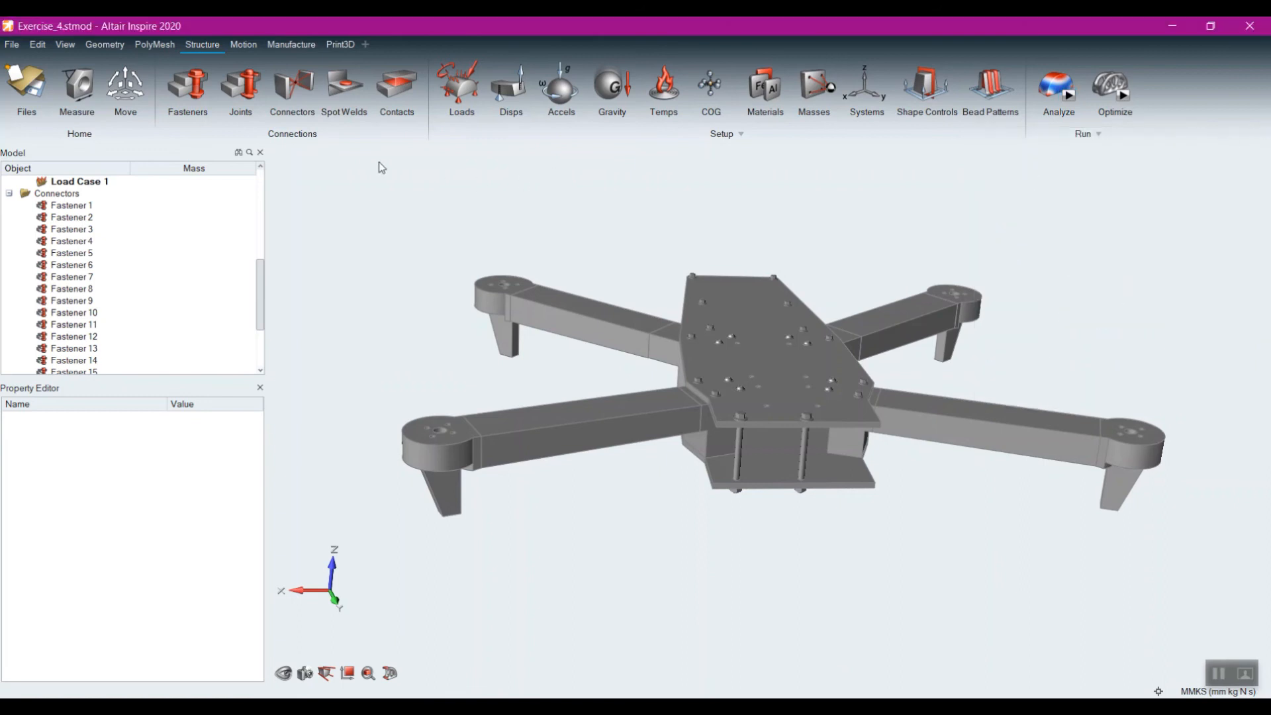
left_click(304, 89)
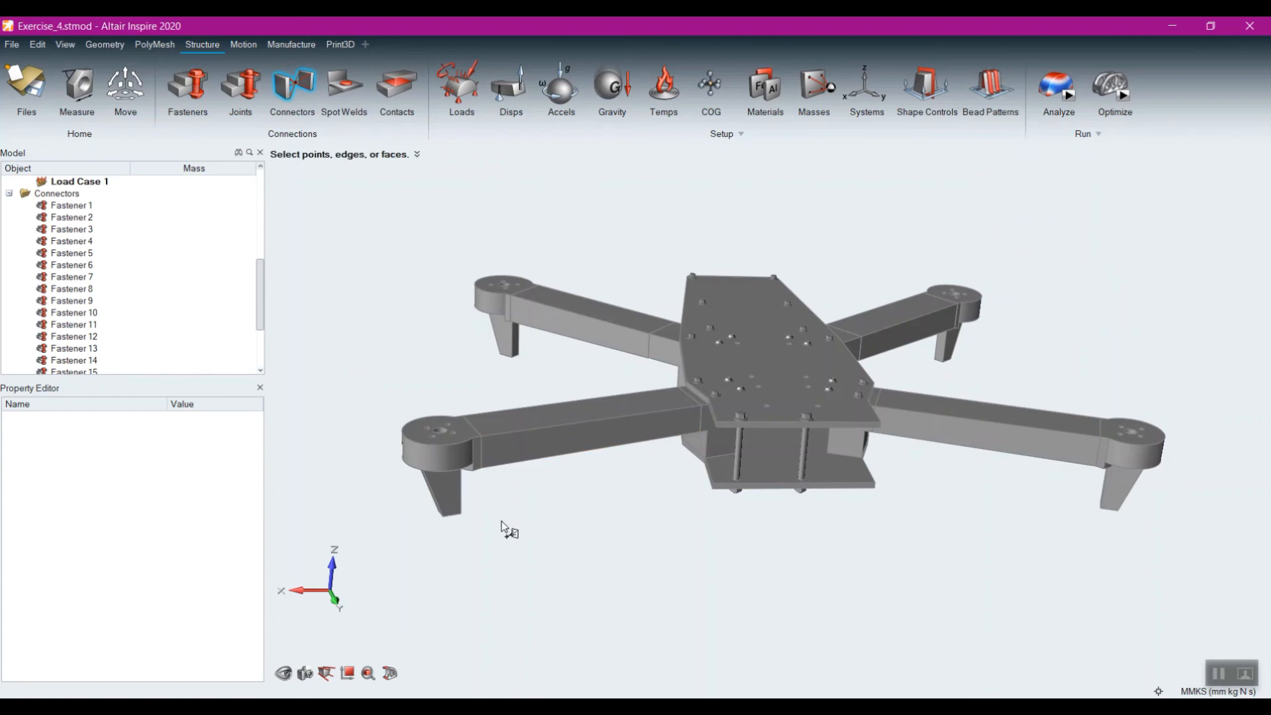
scroll(504, 530, "up", 2)
scroll(490, 531, "up", 3)
scroll(460, 530, "down", 4)
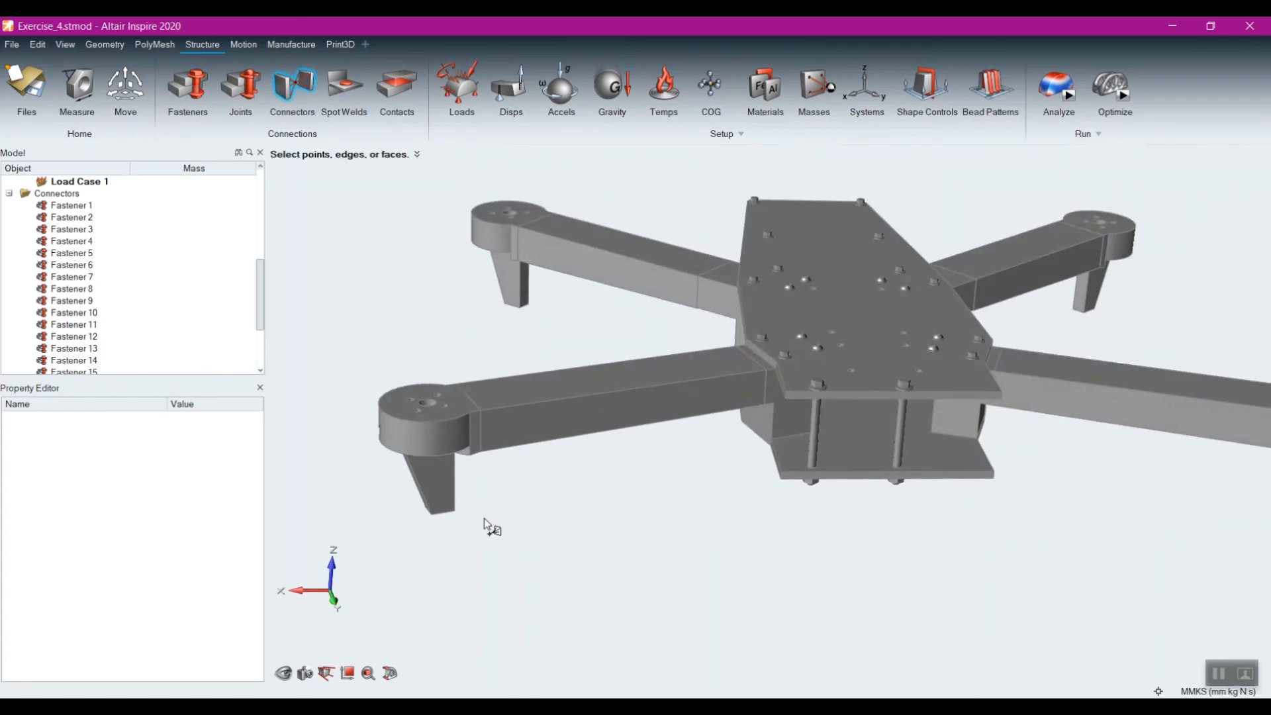
left_click(445, 507)
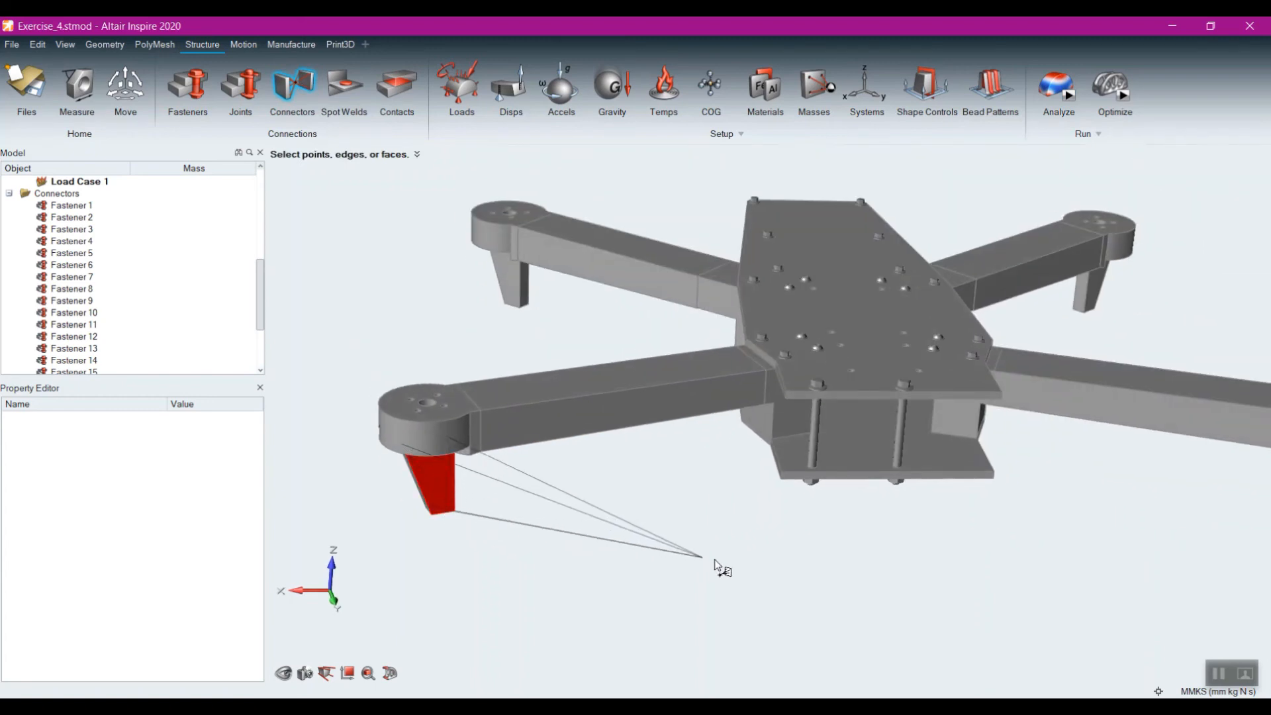
right_click_drag(714, 563, 927, 474)
left_click(1008, 410)
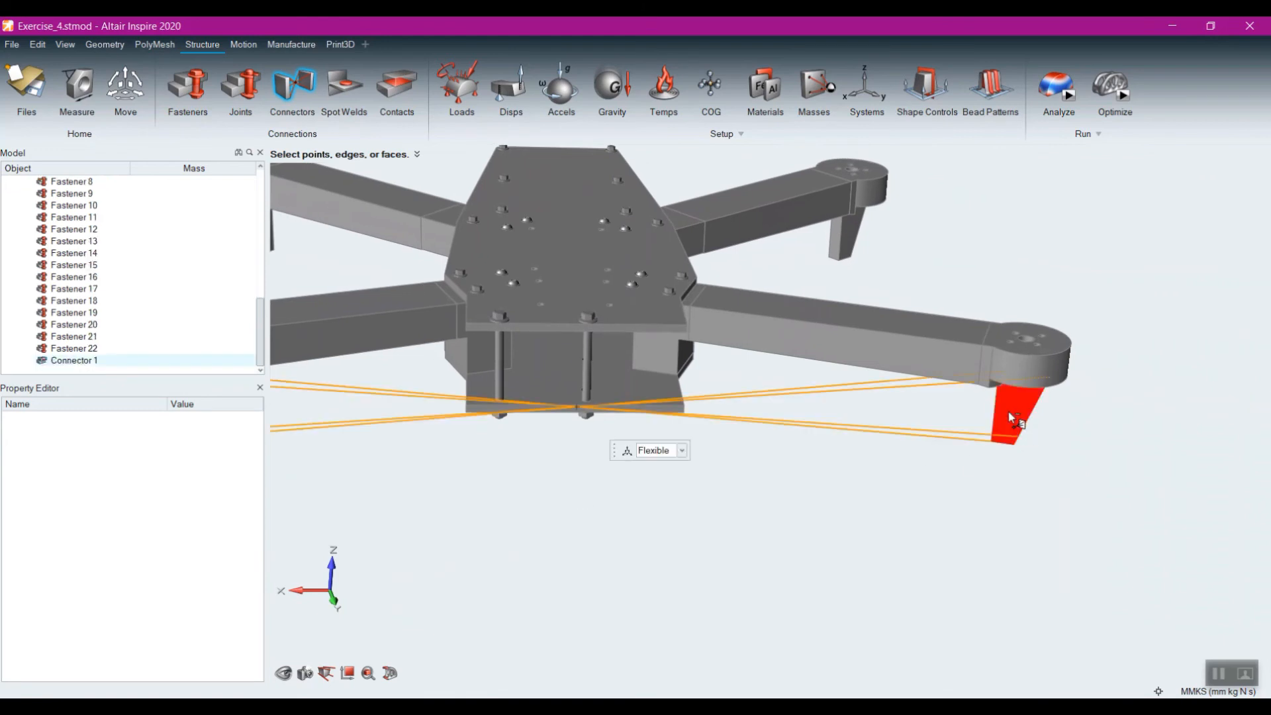
Step: Review the available connection types for the leg connector, keep it flexible, and delete the connector
left_click(683, 451)
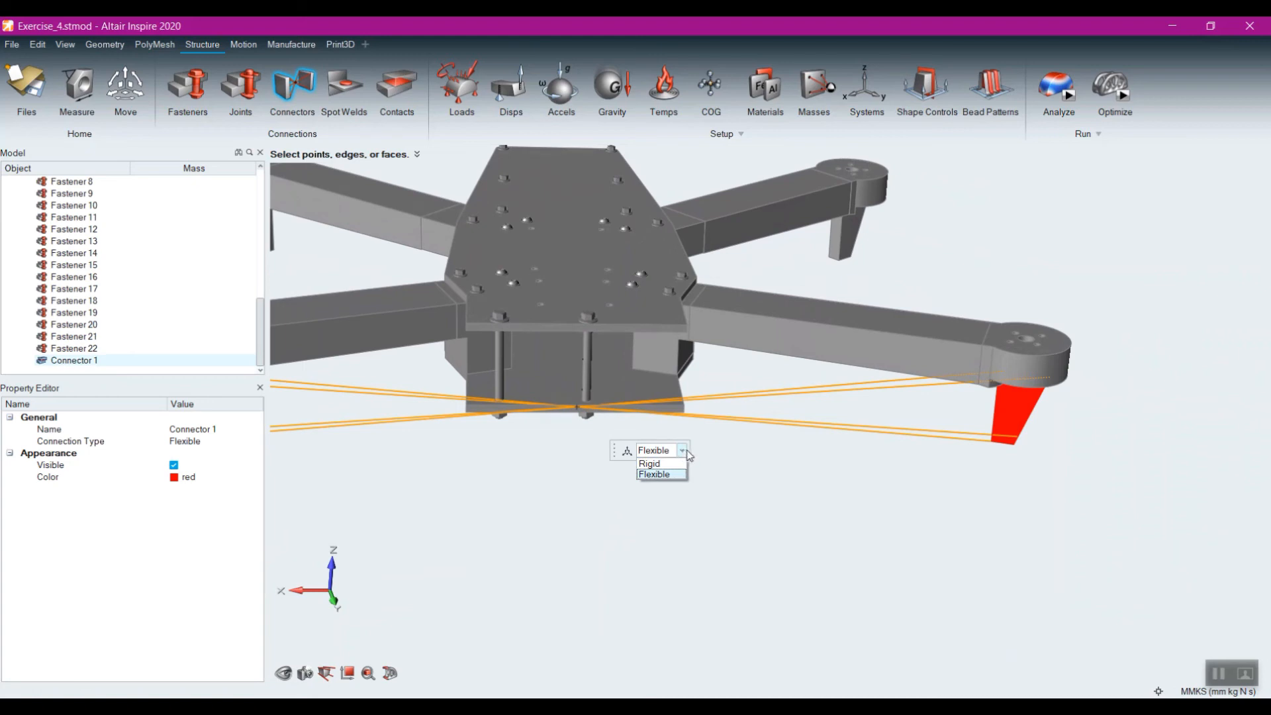
left_click(549, 532)
right_click_drag(558, 524, 712, 486)
scroll(478, 511, "down", 3)
scroll(484, 507, "down", 2)
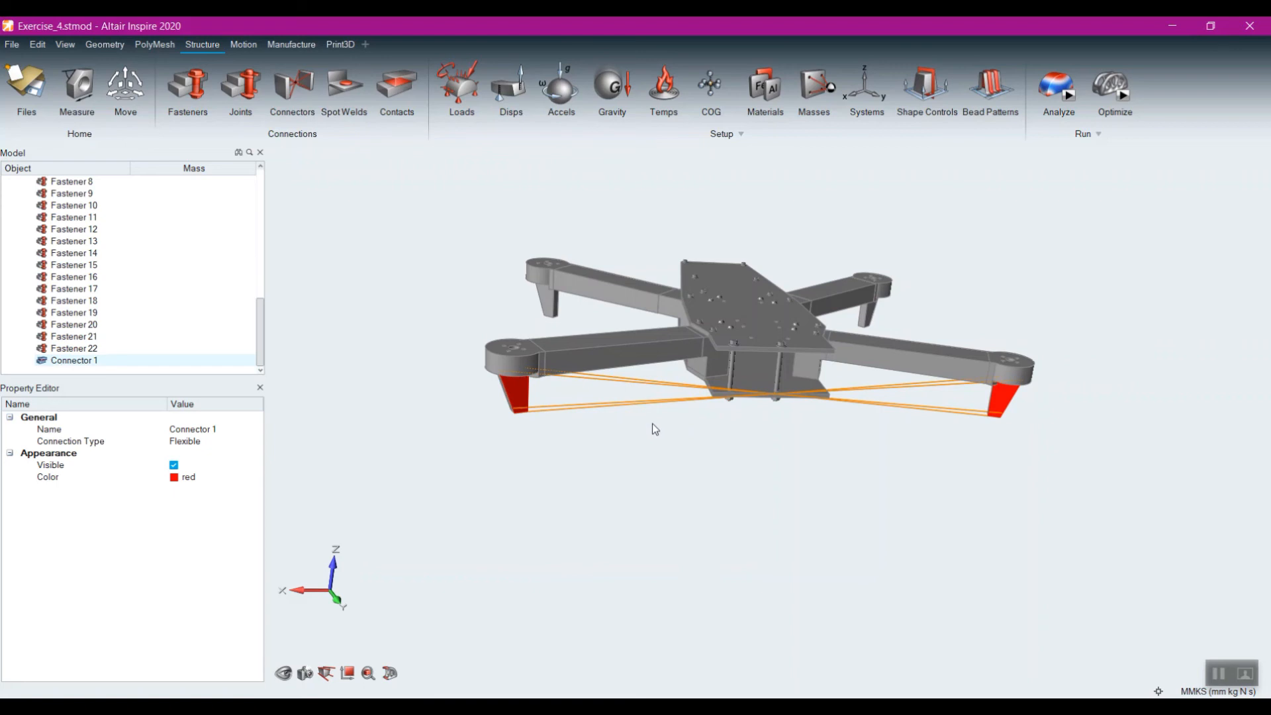
key("Delete")
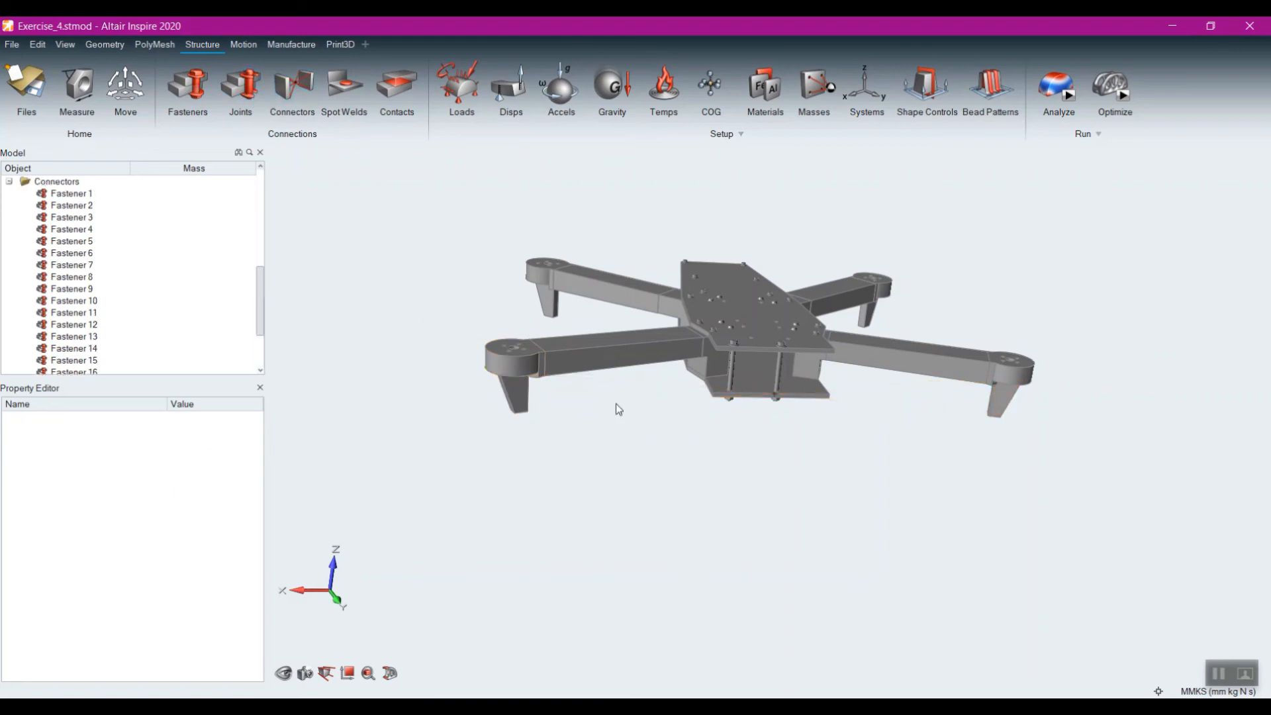
Step: Create a grounded pin joint in one of the empty holes in the front half of the top plate
middle_click_drag(615, 403, 583, 387)
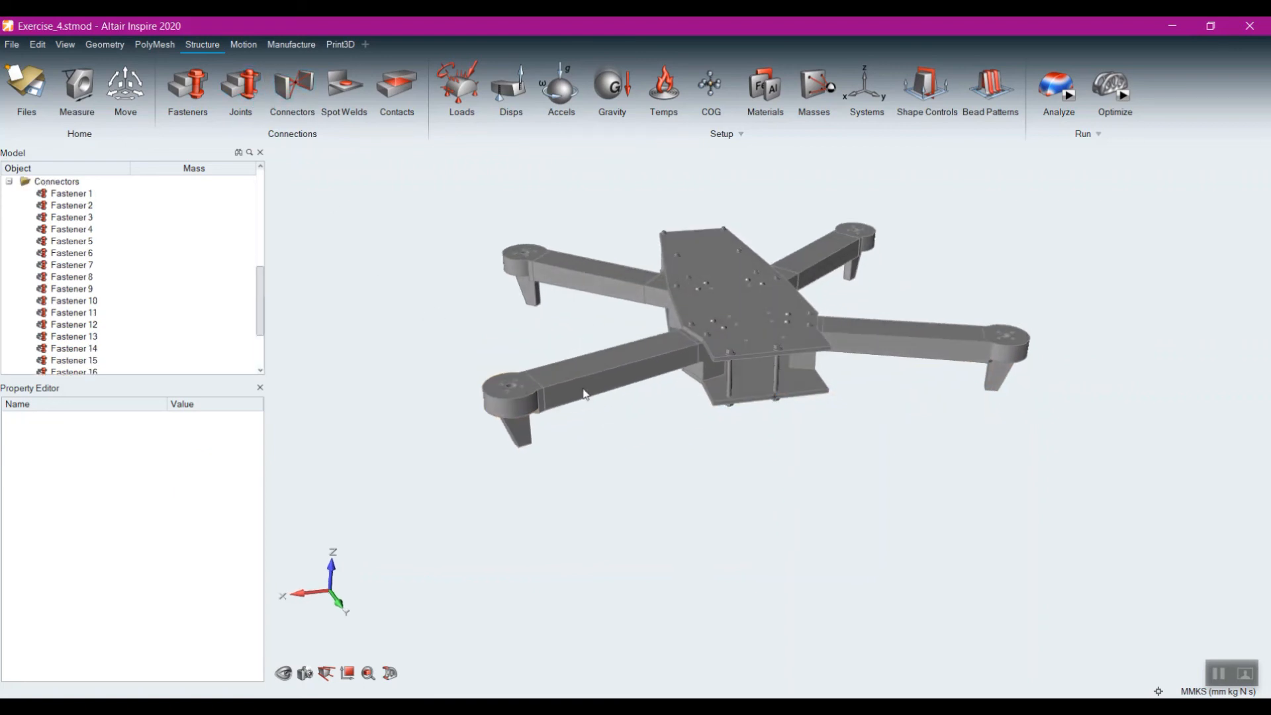
left_click(247, 92)
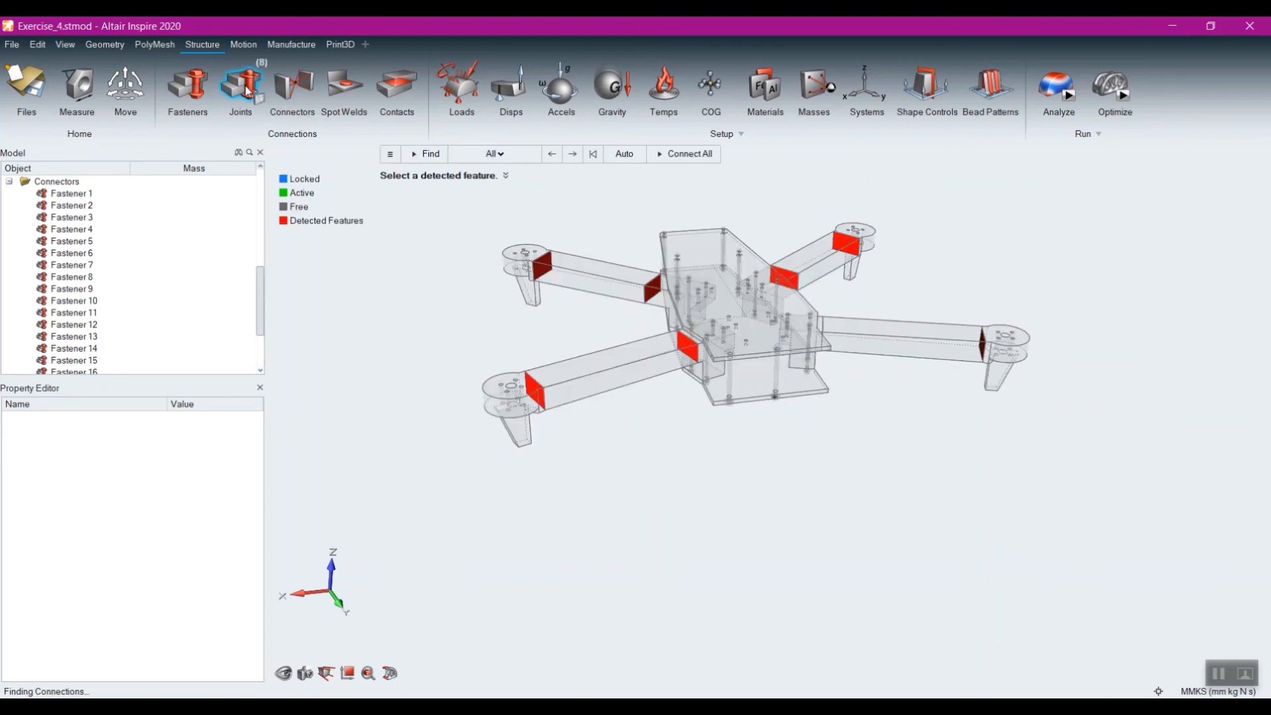
scroll(703, 464, "up", 3)
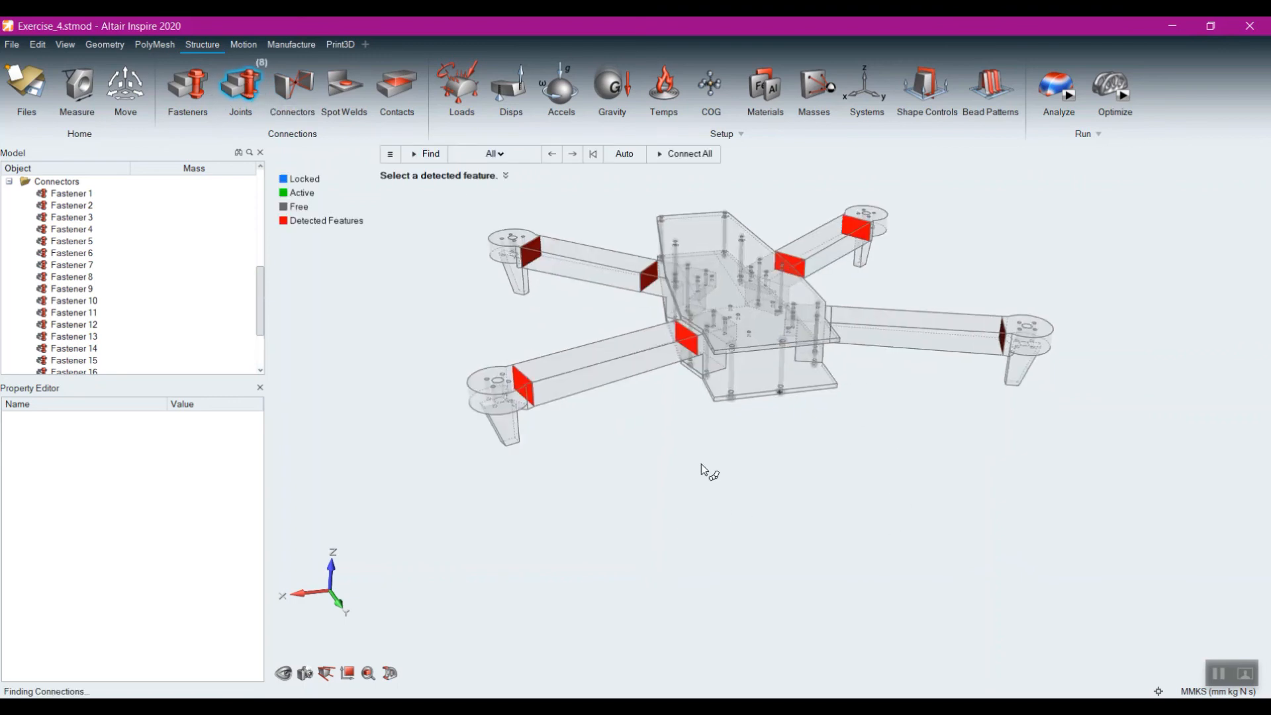
right_click_drag(692, 424, 577, 609)
scroll(685, 541, "up", 4)
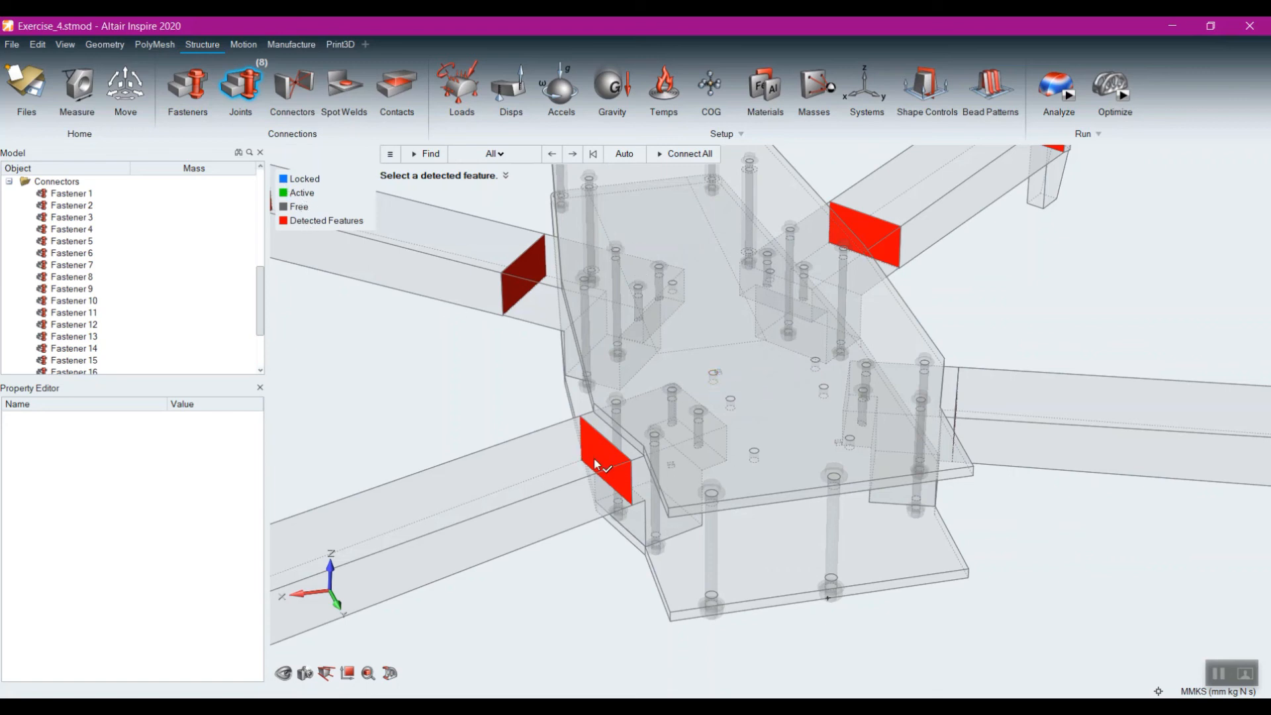
scroll(735, 456, "up", 6)
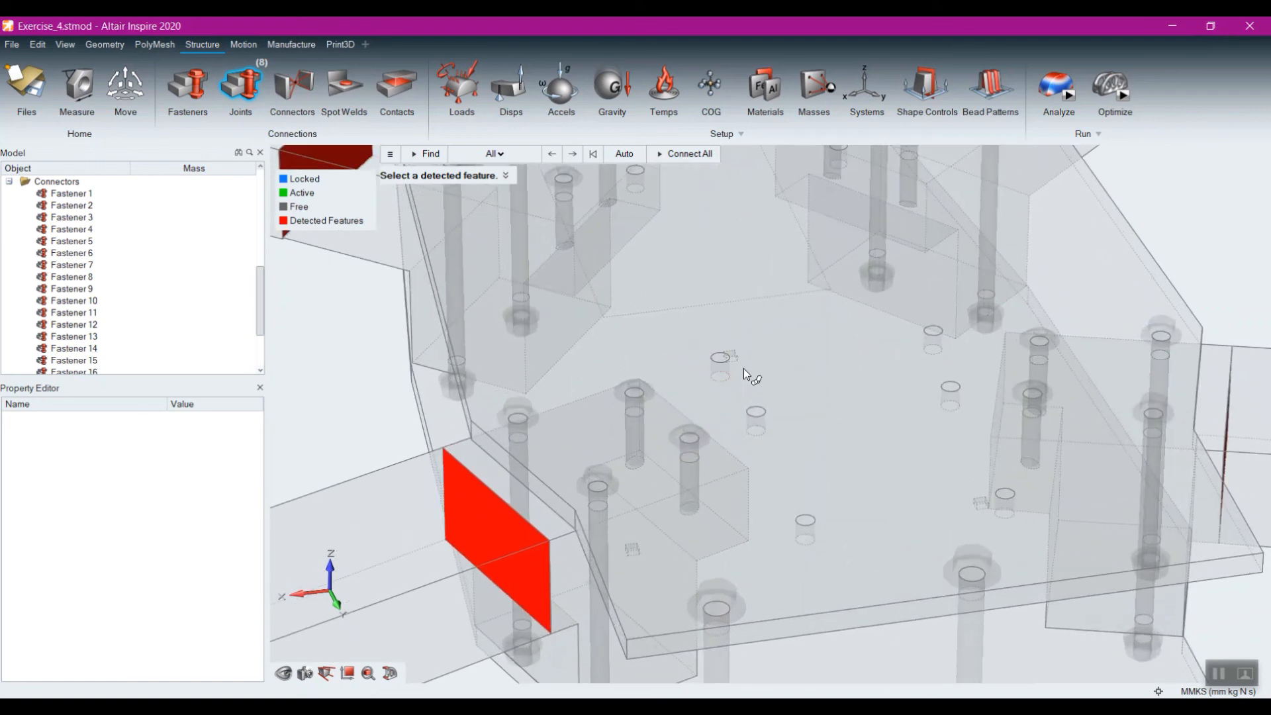
scroll(717, 464, "up", 5)
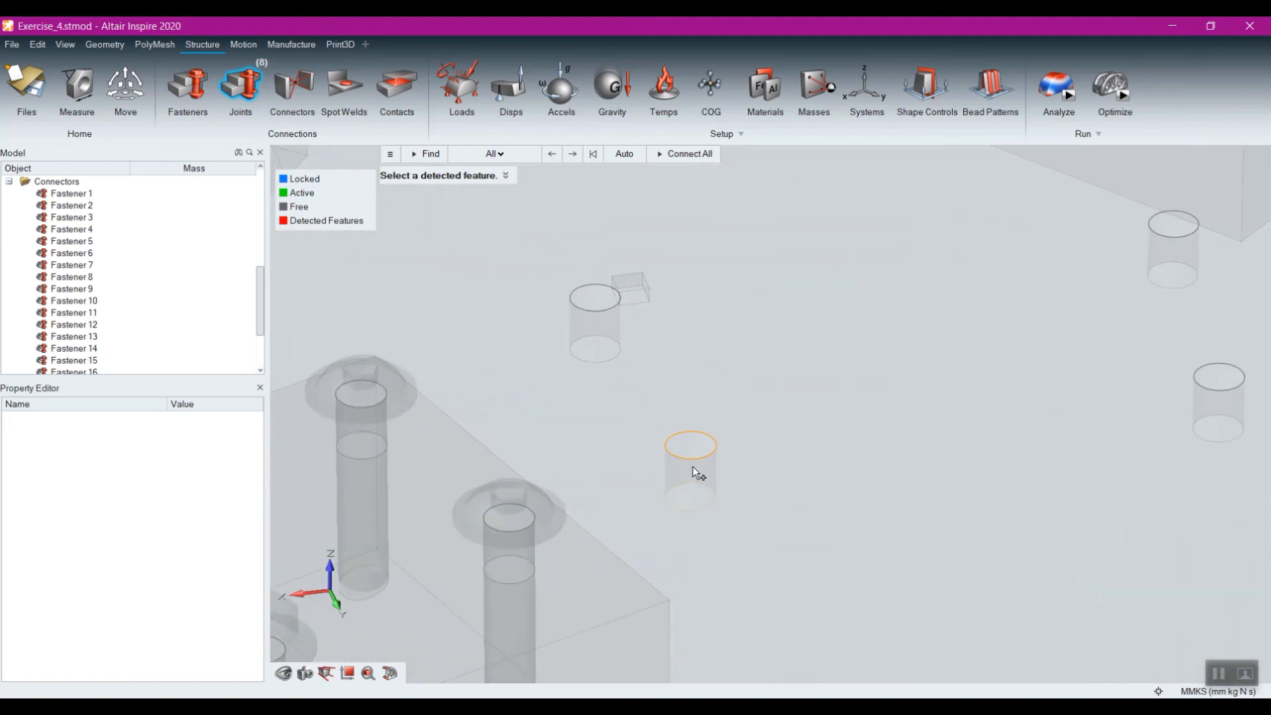
left_click(692, 449)
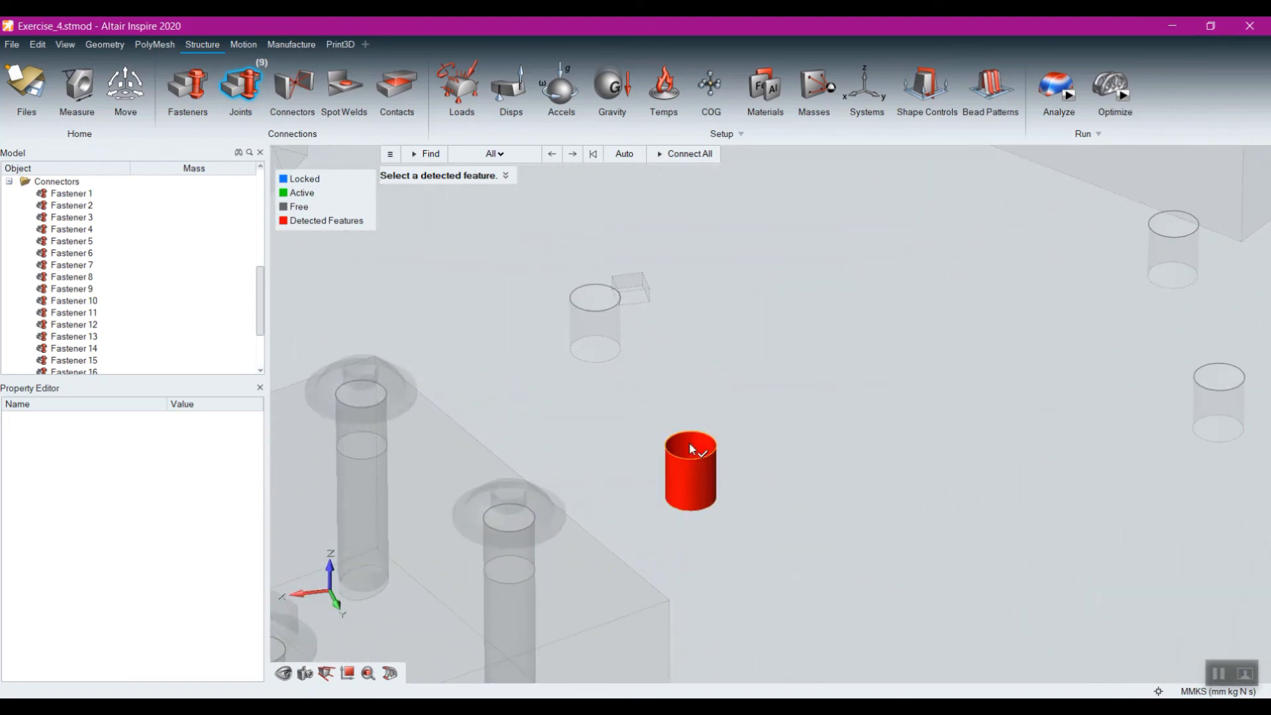
left_click(692, 449)
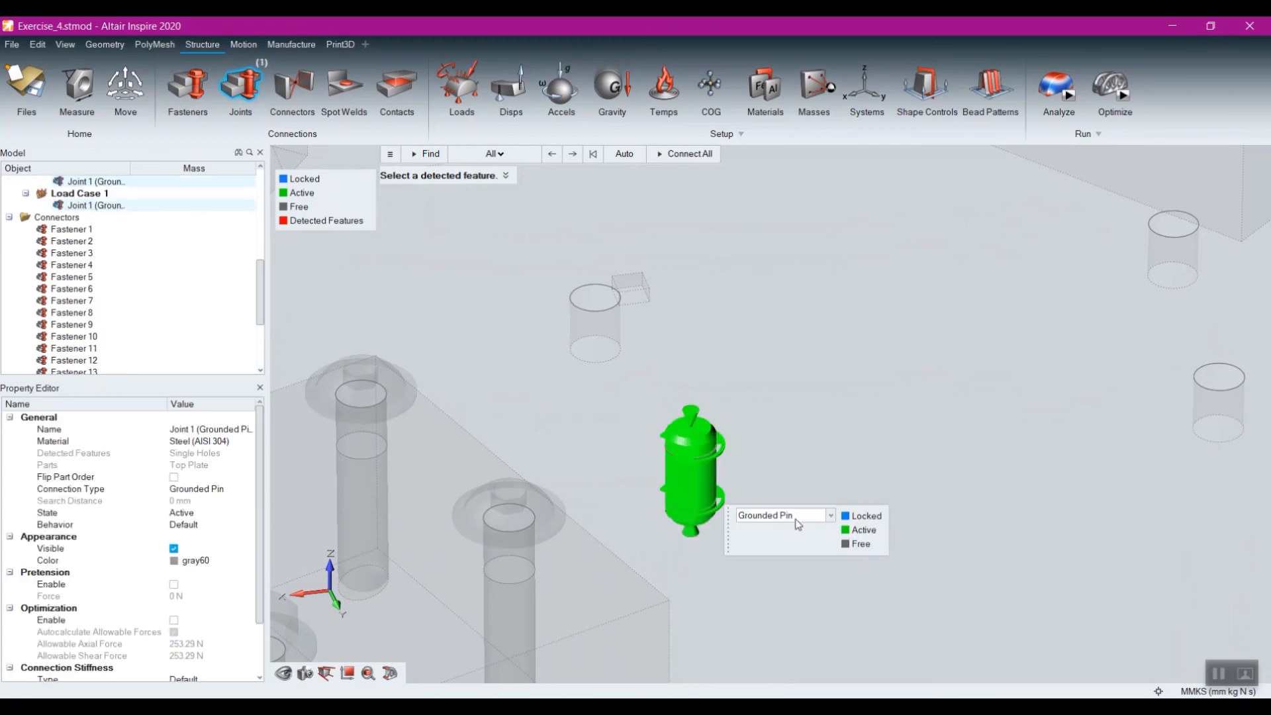
Step: Try the hole's joint as a grounded sliding pin and restore it to grounded pin
left_click(832, 516)
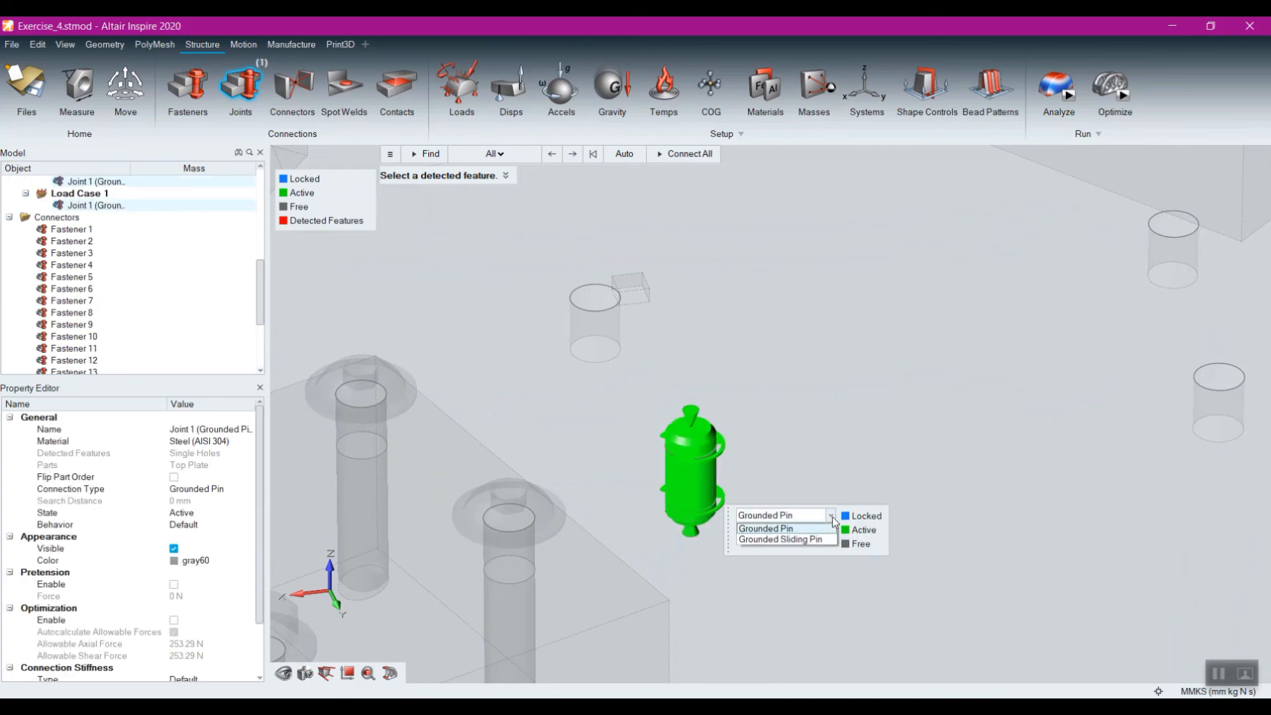
left_click(775, 540)
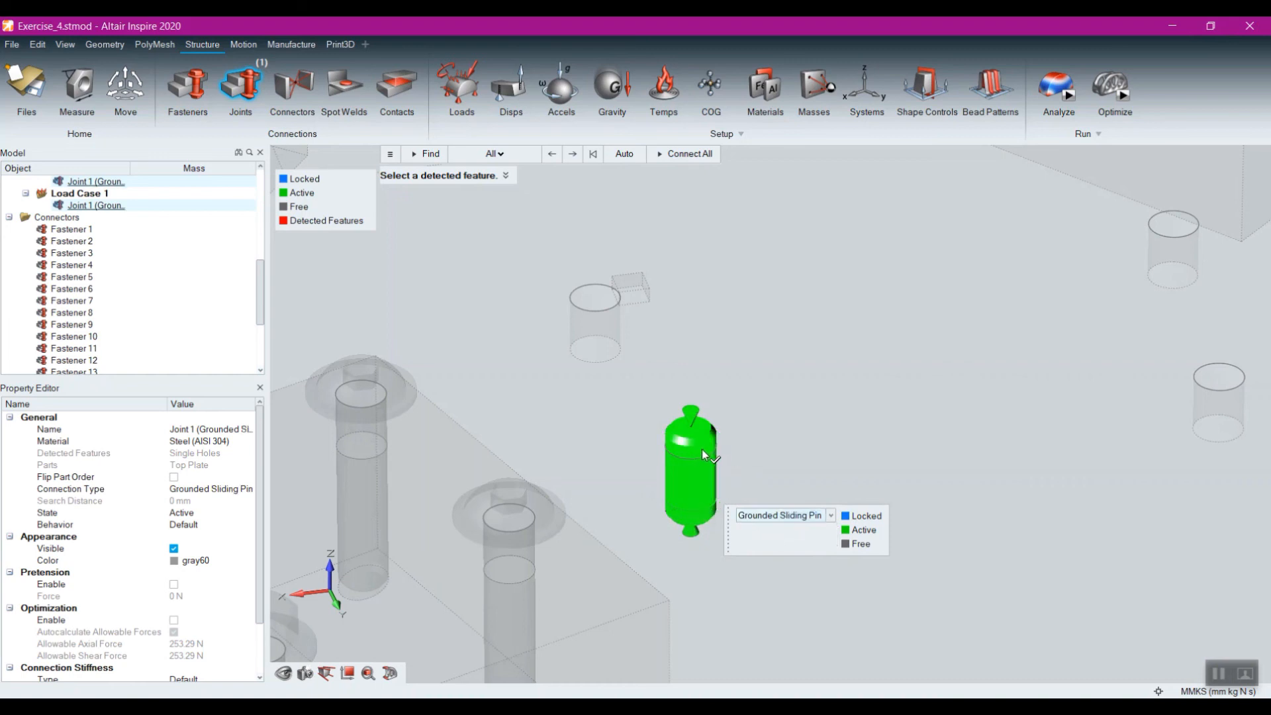
left_click(809, 517)
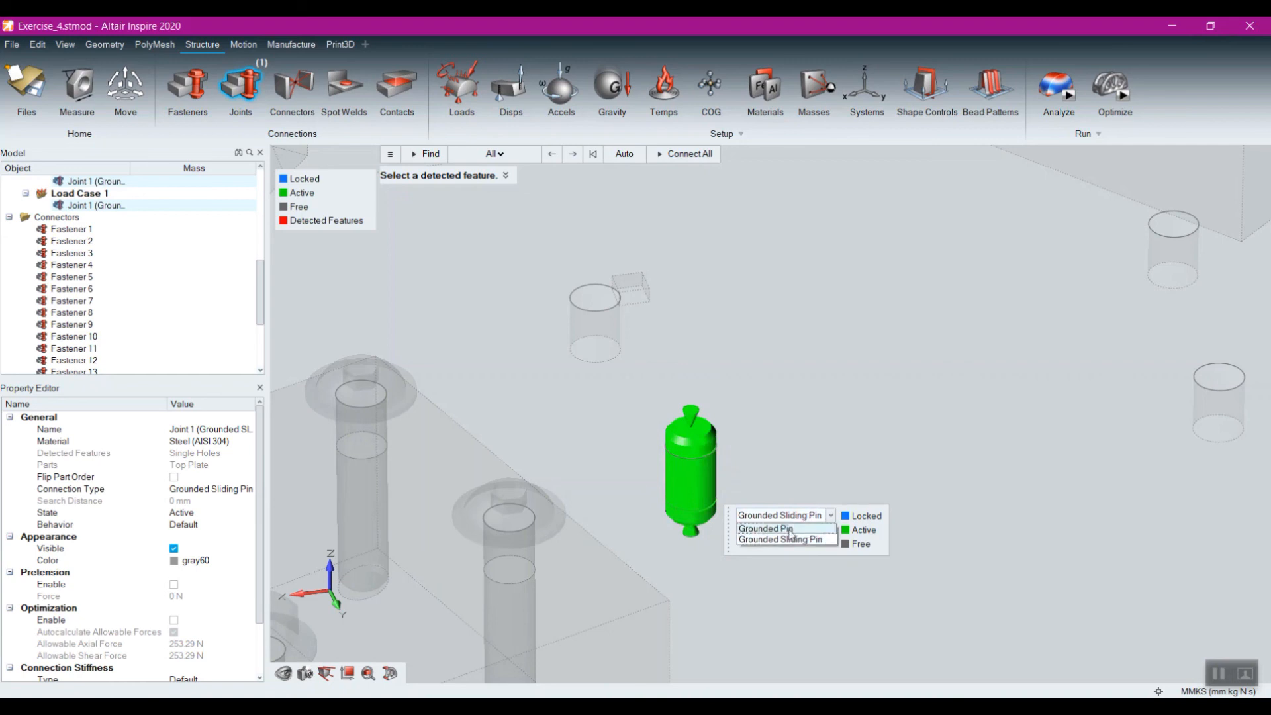
left_click(781, 529)
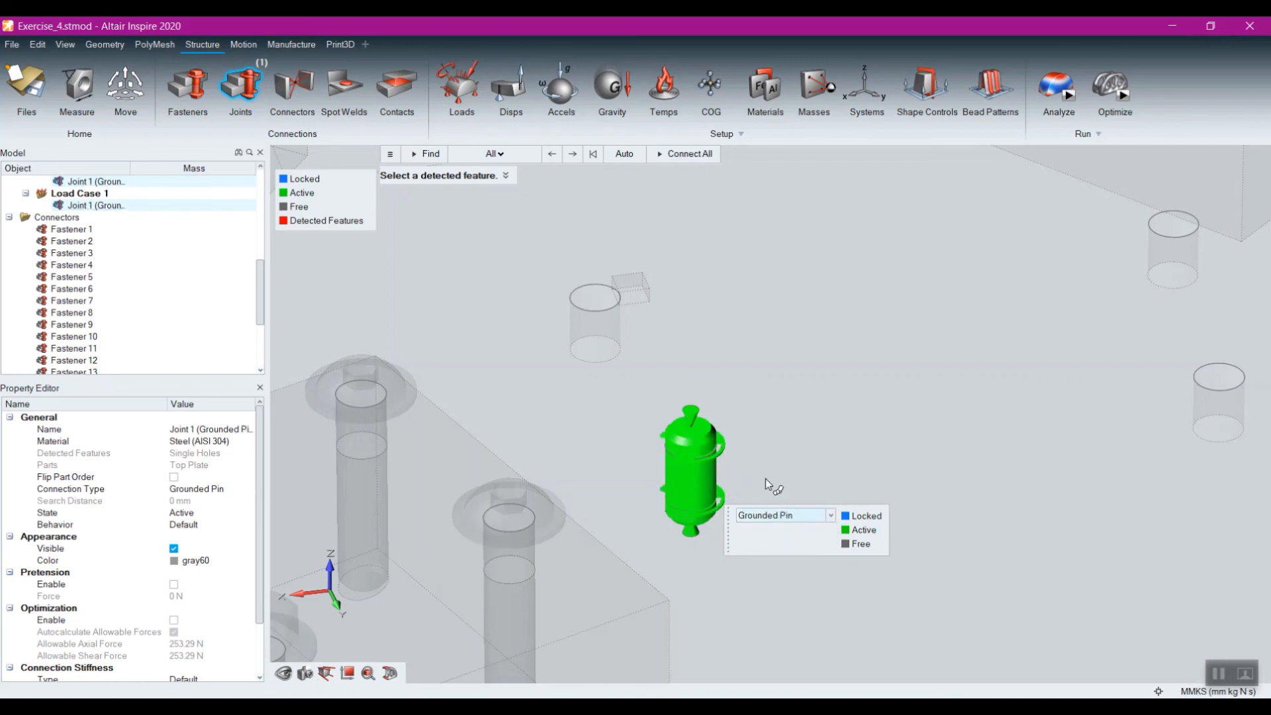
Step: Leave the joint command and delete the hex bolt beside the front arm at the top plate's angled edge
right_click_drag(778, 466, 719, 431)
scroll(713, 427, "down", 1)
right_click(928, 218)
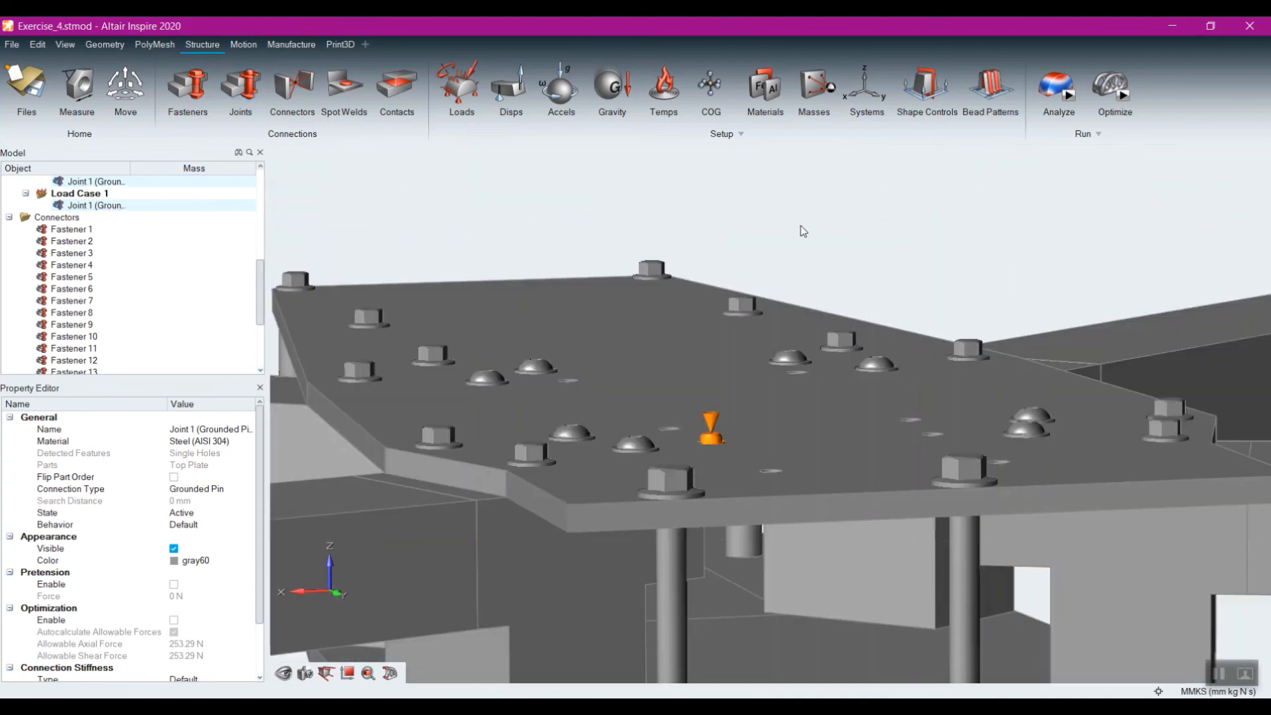
scroll(801, 244, "down", 3)
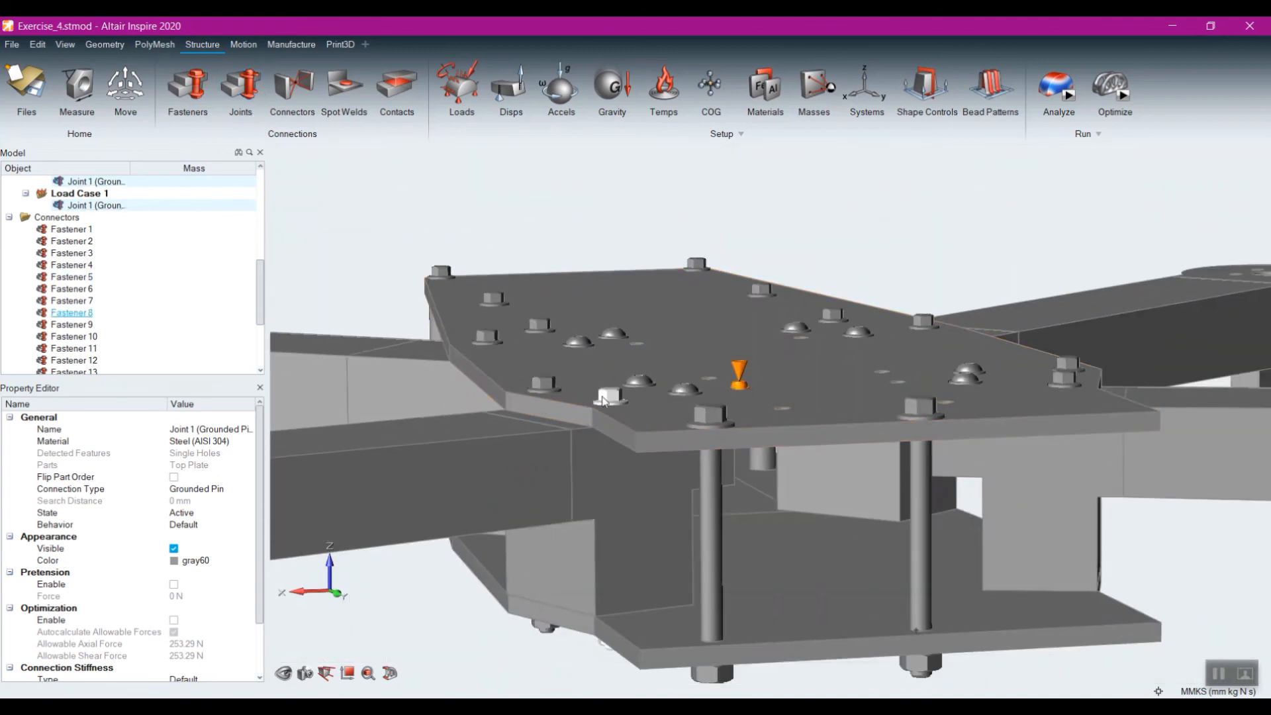
left_click(613, 405)
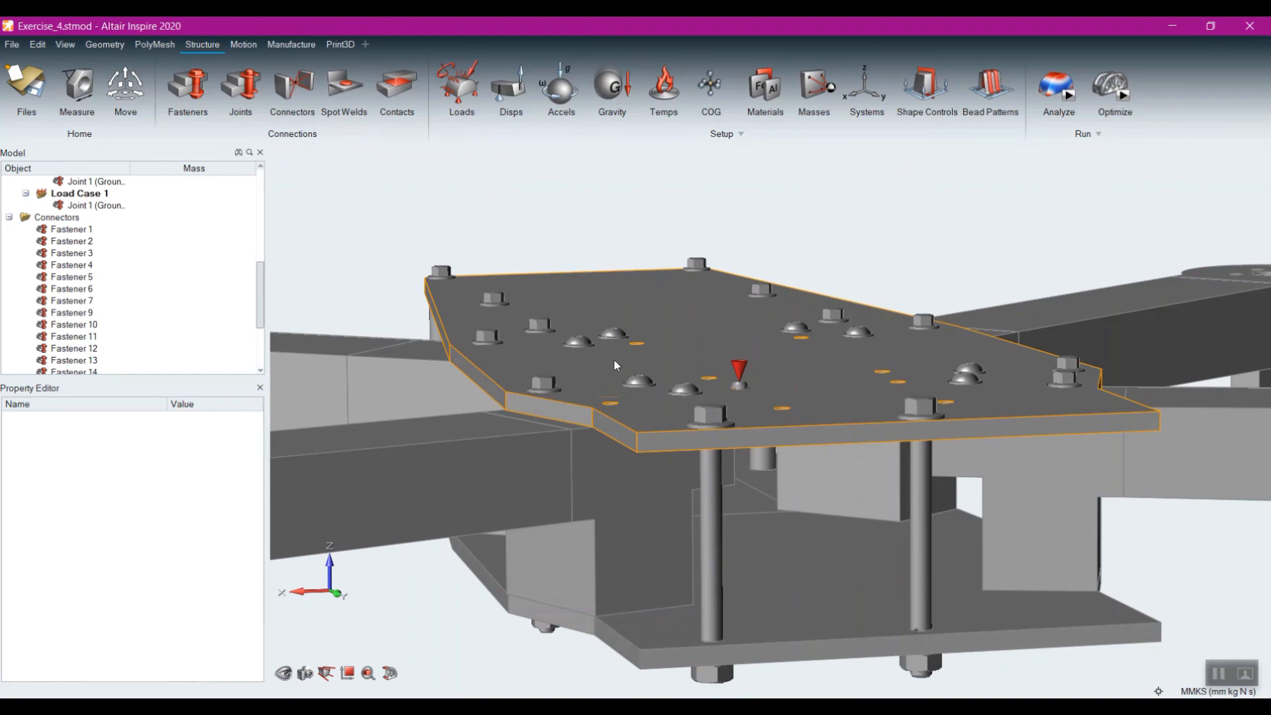
key("Delete")
Step: Create a pin joint through the aligned top plate and arm holes where the bolt was deleted
left_click(245, 86)
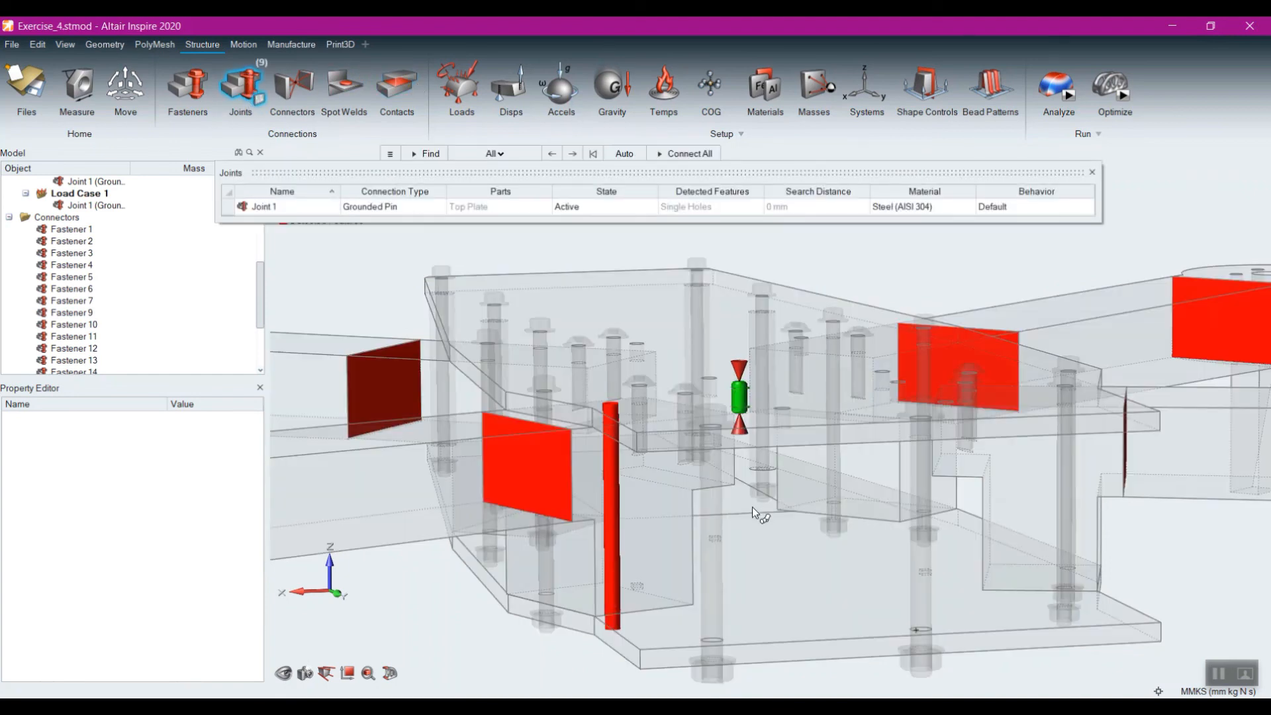
left_click(614, 497)
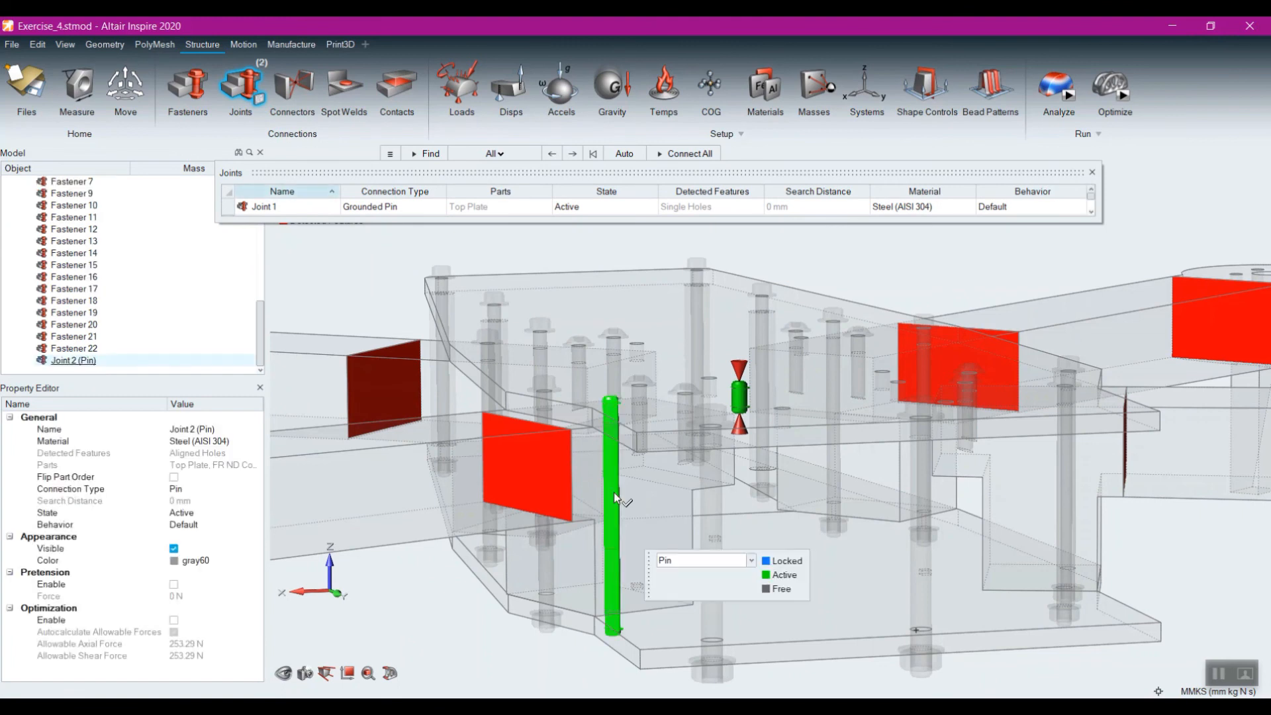
scroll(605, 635, "up", 3)
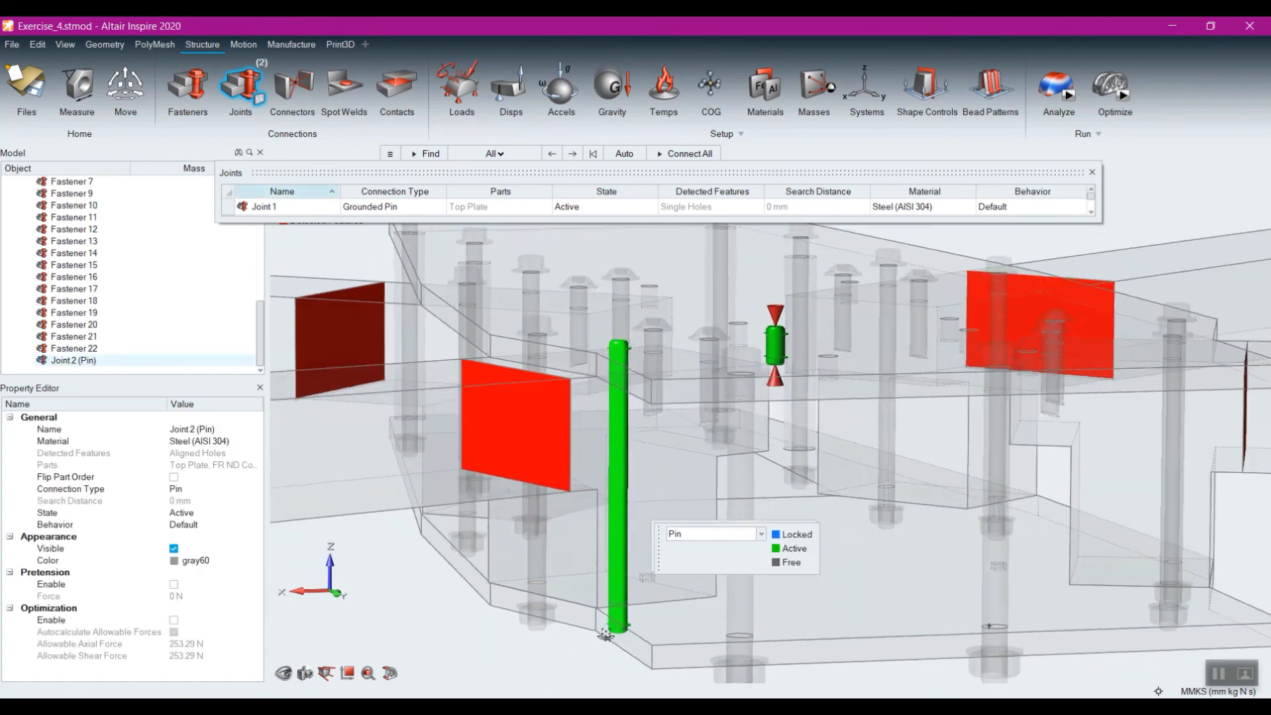
middle_click_drag(605, 635, 614, 603)
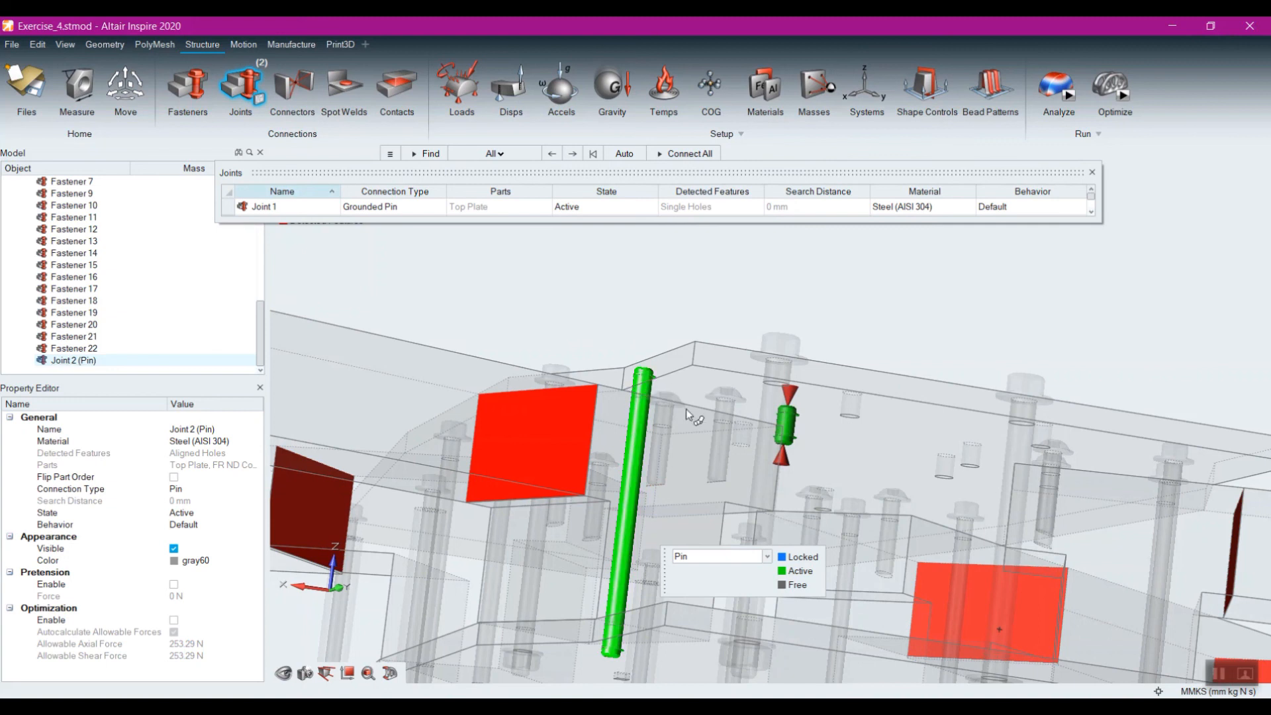
Step: Change the long pin joint's type to sliding pin, leave the joint command and close the joints table
left_click(768, 559)
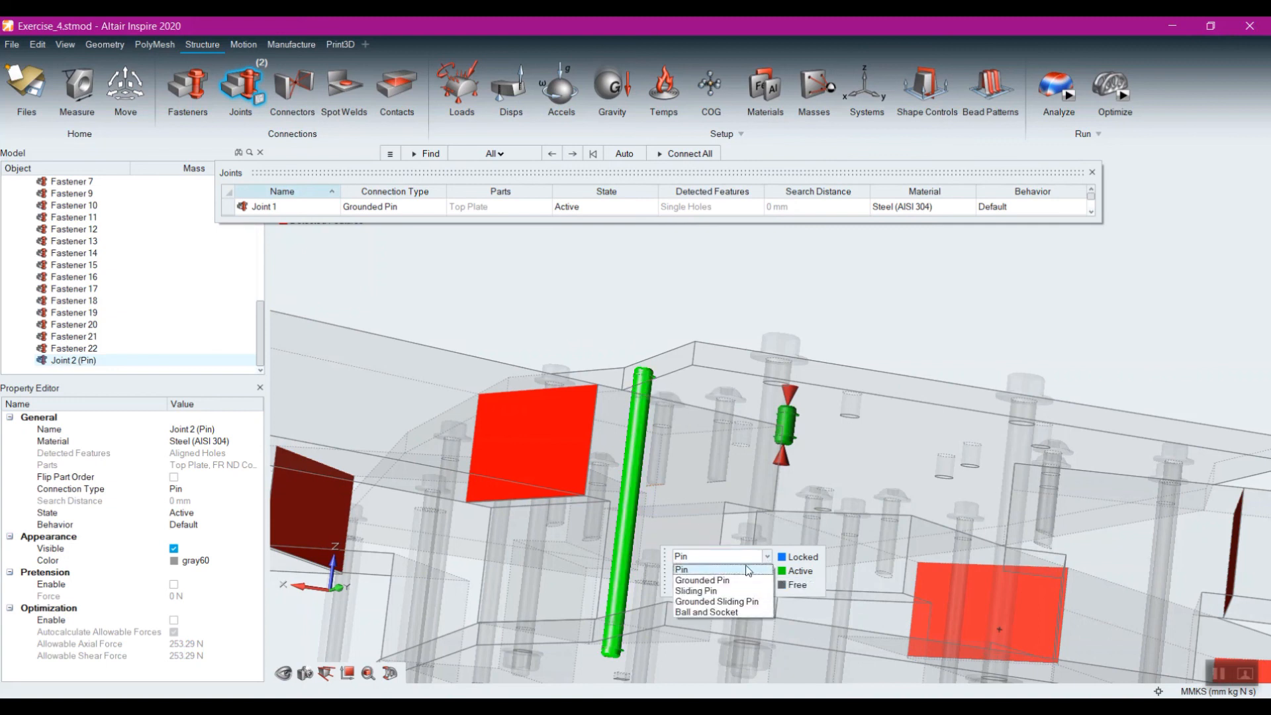
left_click(724, 590)
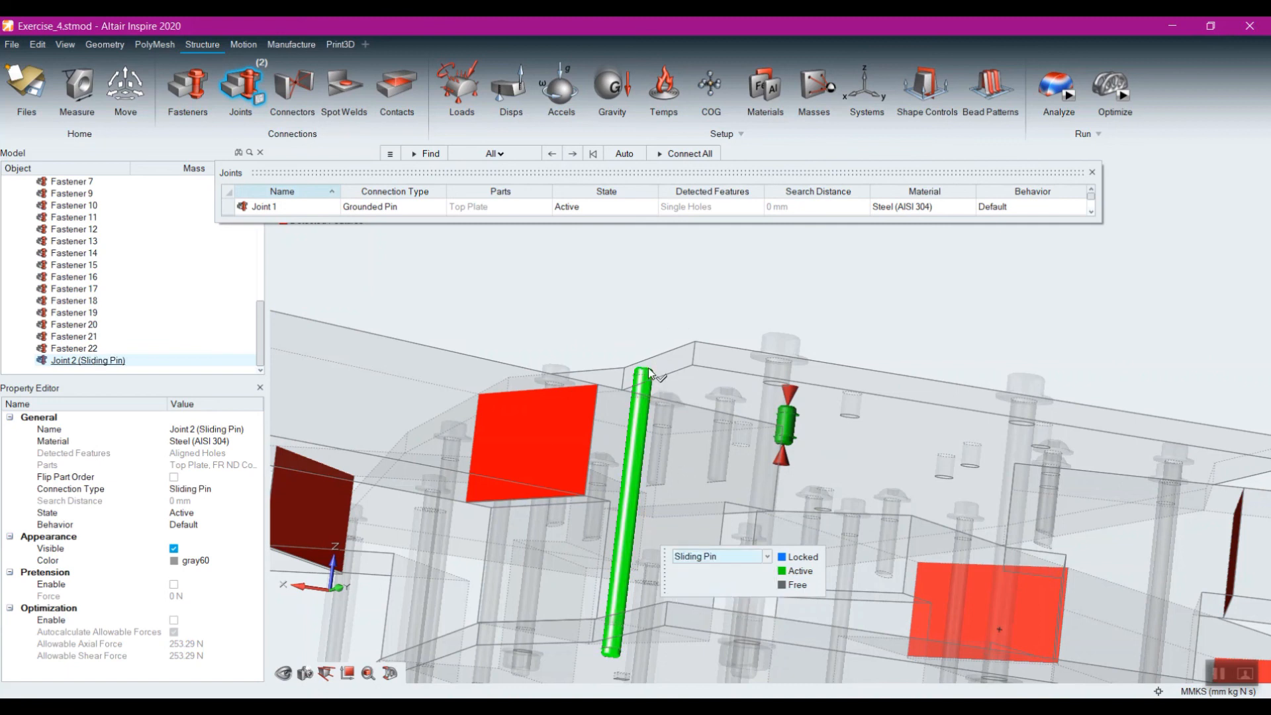
scroll(753, 306, "down", 2)
scroll(754, 306, "down", 1)
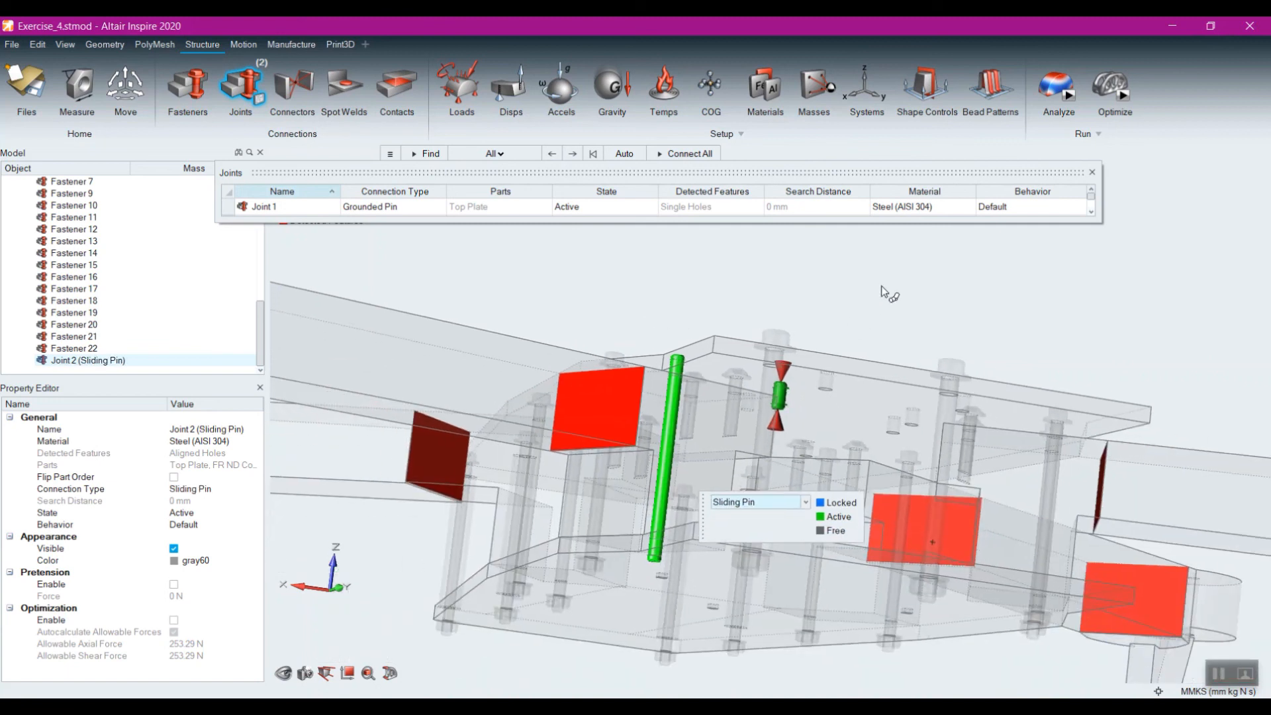
right_click(881, 284)
middle_click_drag(816, 278, 792, 371)
right_click_drag(567, 503, 576, 560)
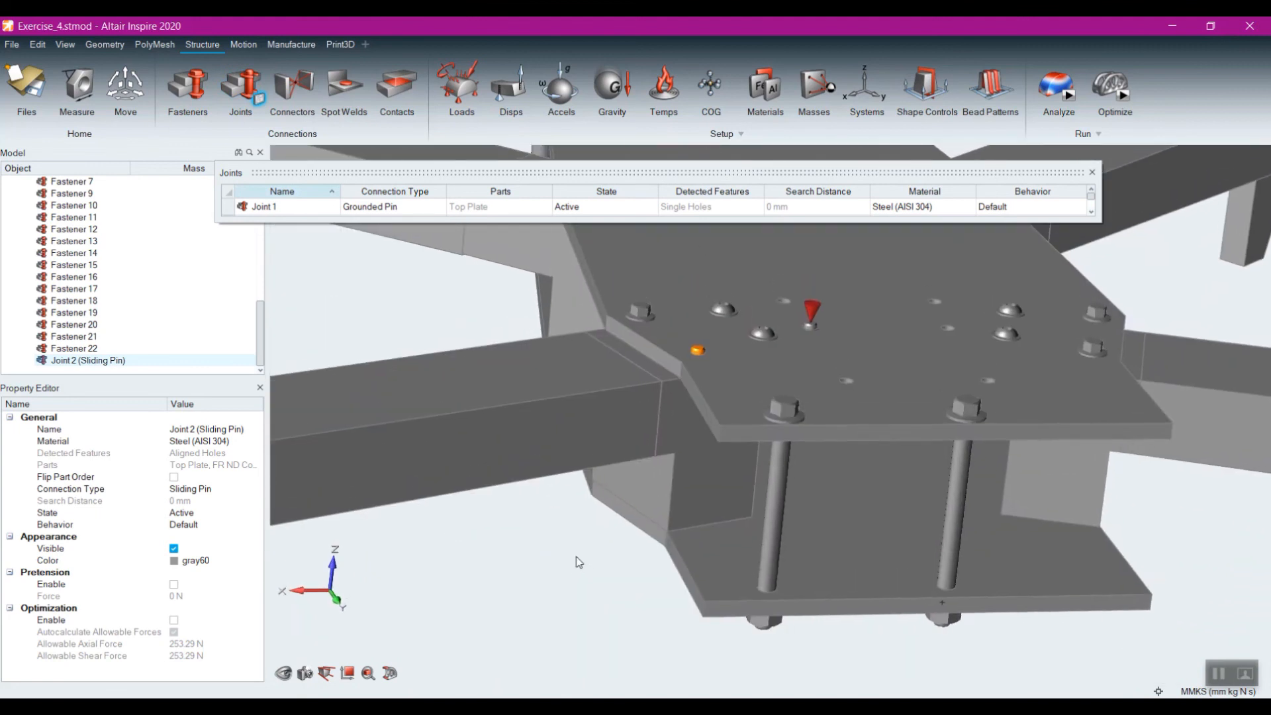
left_click(1092, 174)
left_click(1092, 174)
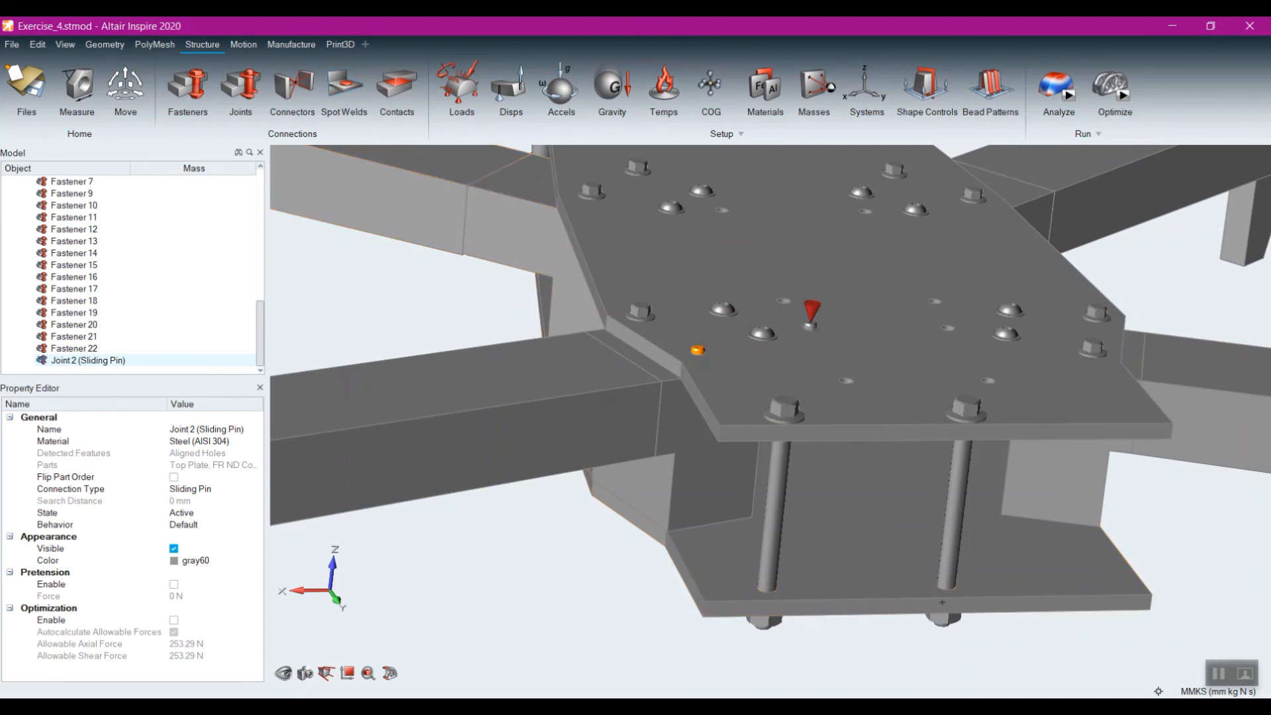
Step: Switch to the Inspire window with Model.stmod and place a spot weld joining both sheets near the smaller sheet's −X short edge
mouse_move(722, 707)
left_click(821, 655)
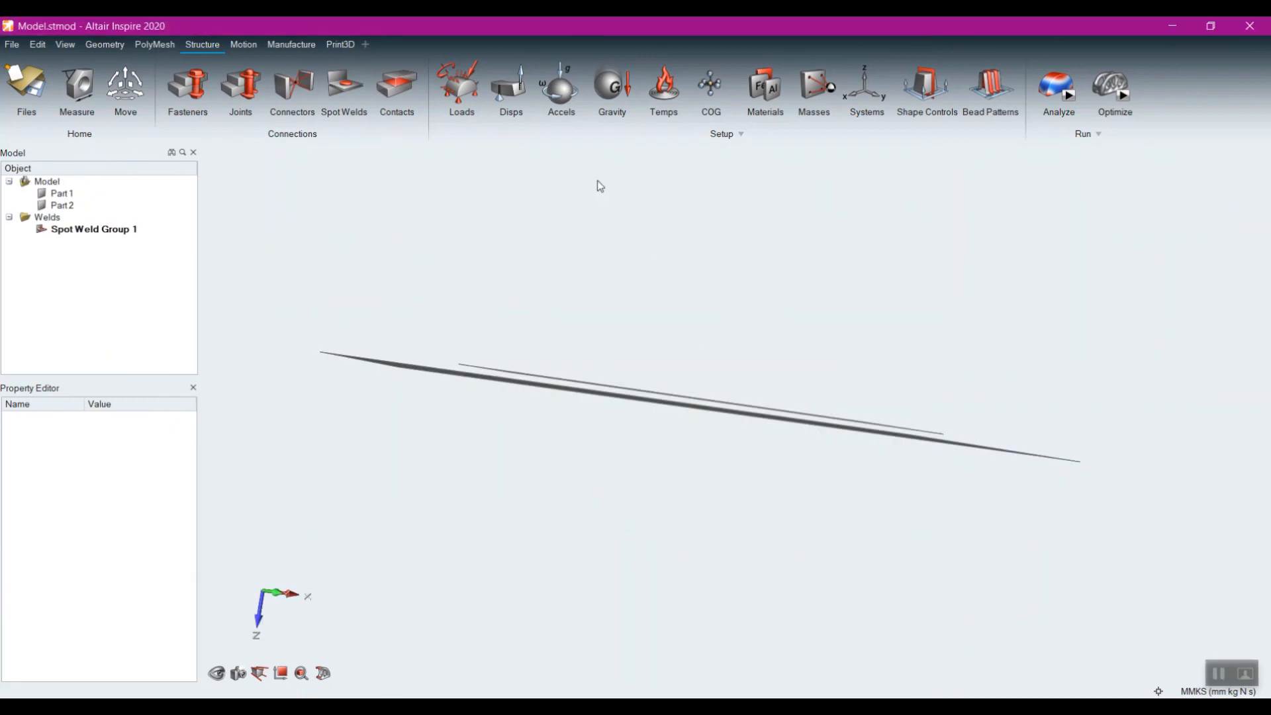
right_click_drag(635, 221, 683, 259)
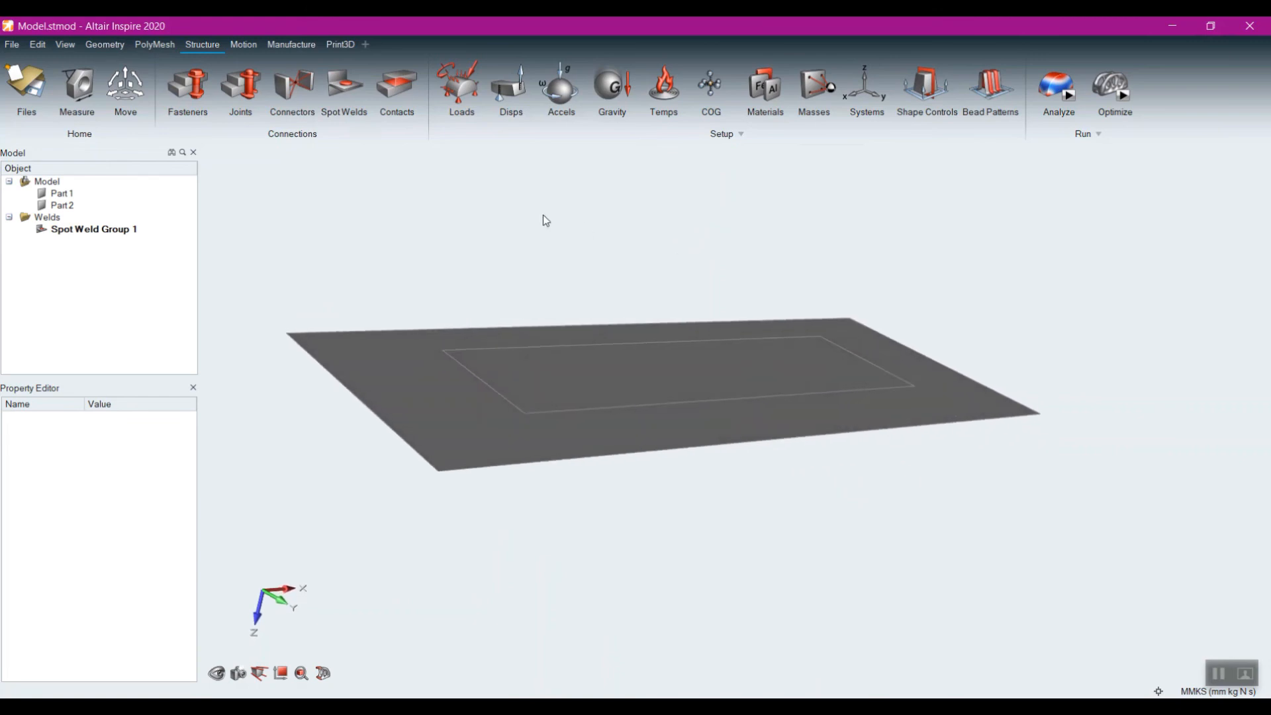
left_click(349, 89)
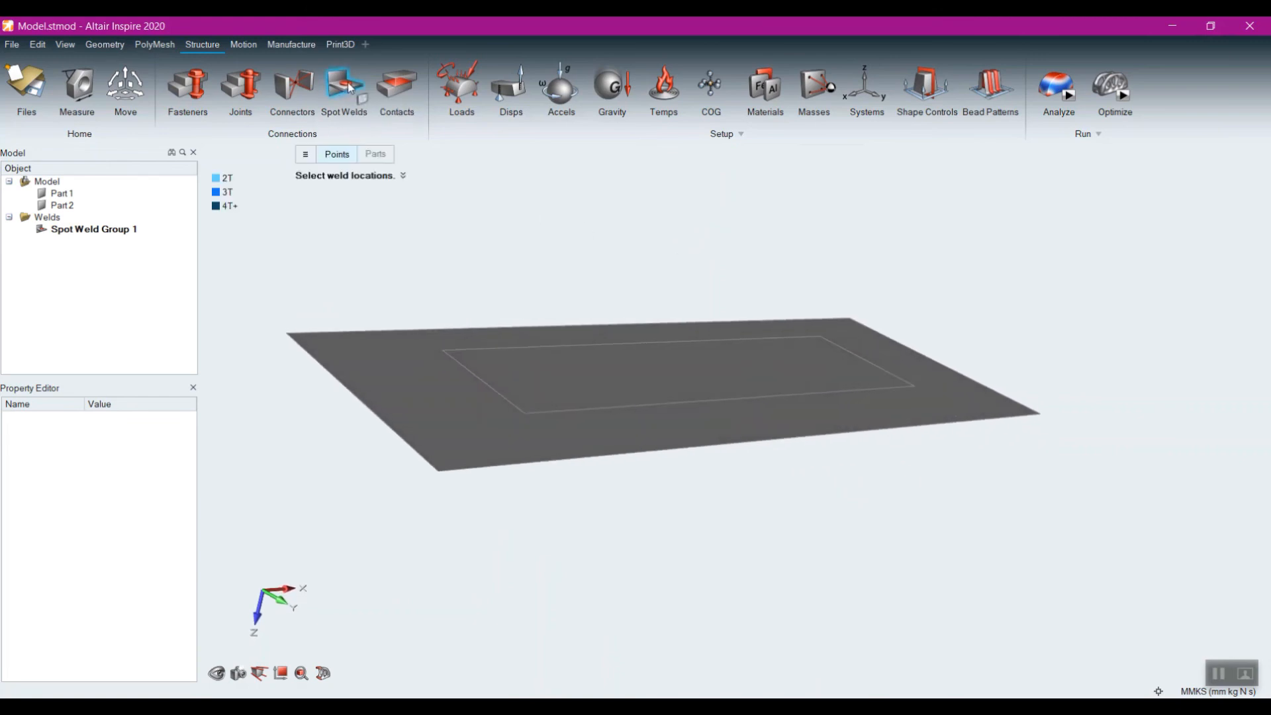
right_click_drag(673, 245, 629, 264)
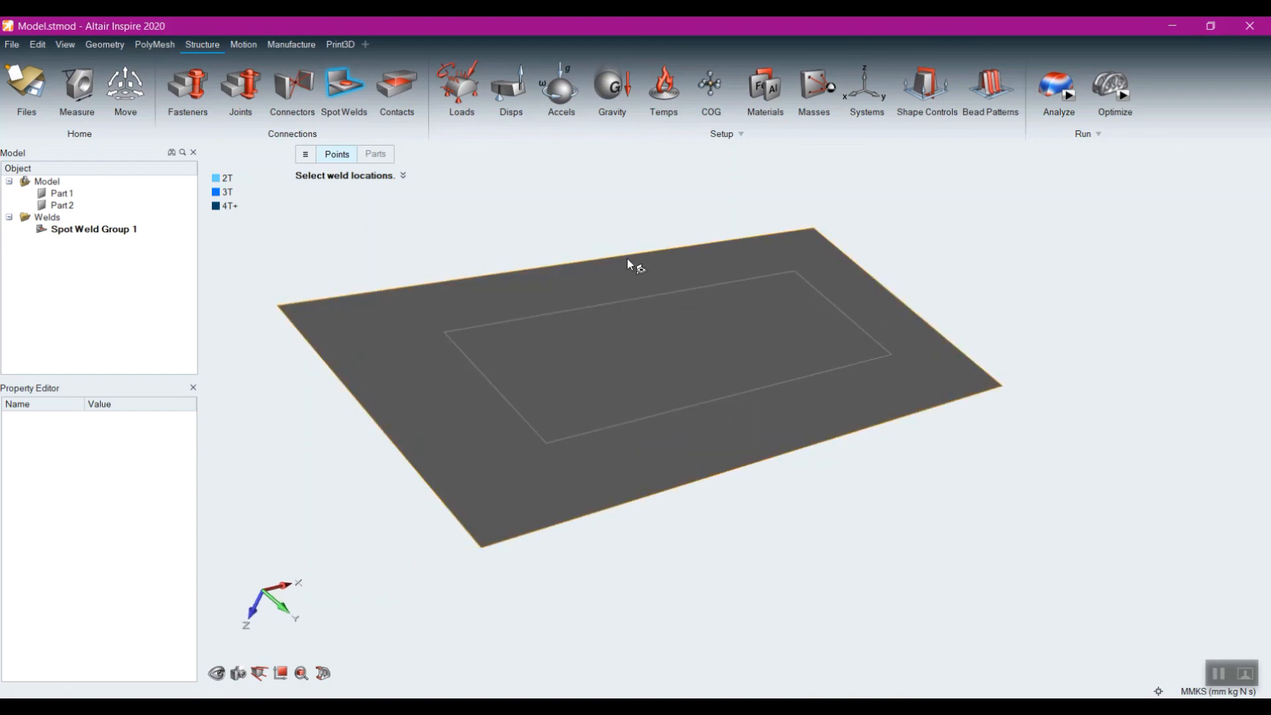
scroll(547, 379, "up", 2)
left_click(549, 378)
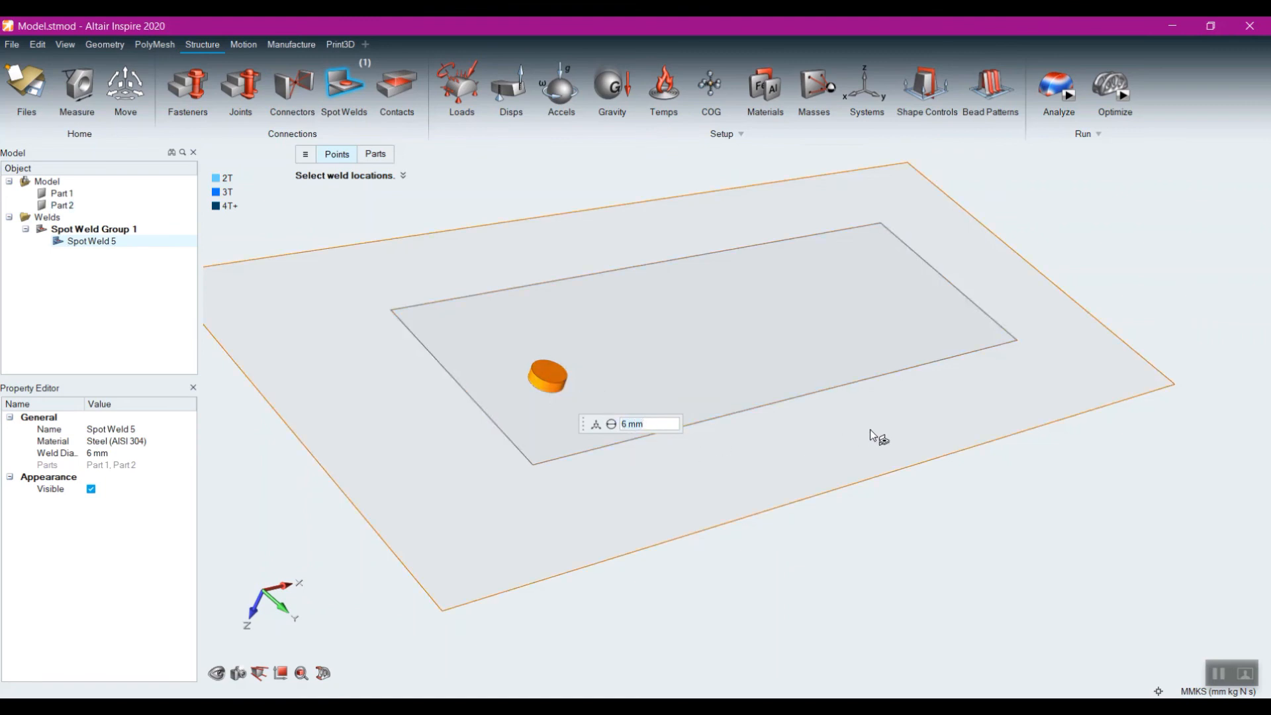
Step: Set the new spot weld's diameter to 5 mm
key("BackSpace")
key("BackSpace")
key("BackSpace")
key("BackSpace")
type("5")
key("Return")
Step: Add five more 5 mm spot welds in a row along the smaller sheet's length and leave the spot weld command
left_click(618, 360)
left_click(702, 341)
left_click(784, 323)
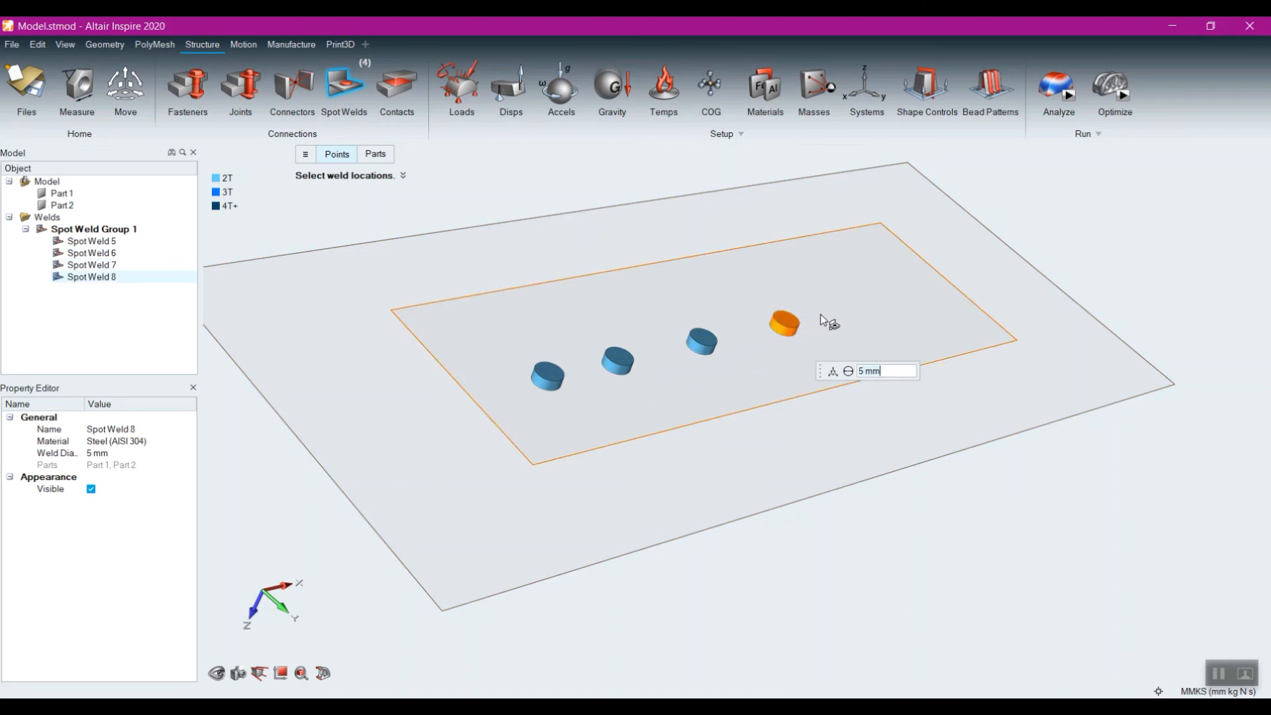
left_click(835, 315)
left_click(868, 306)
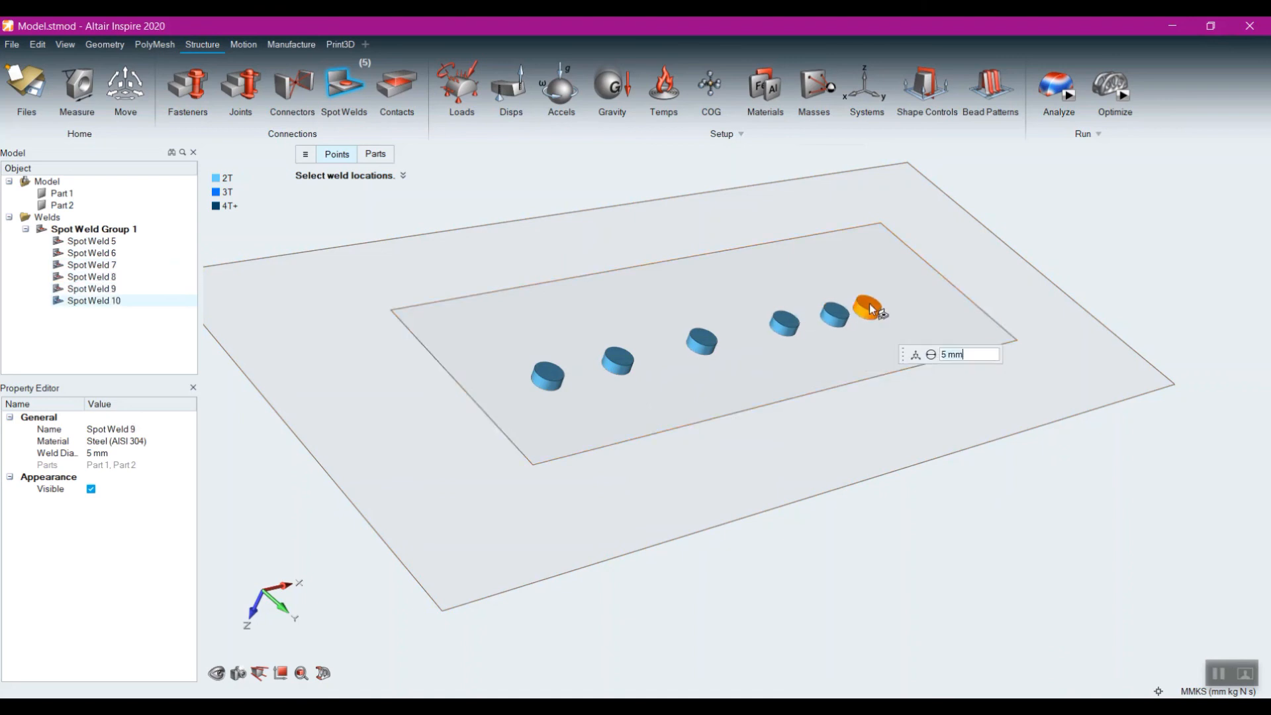
right_click(965, 523)
left_click(964, 526)
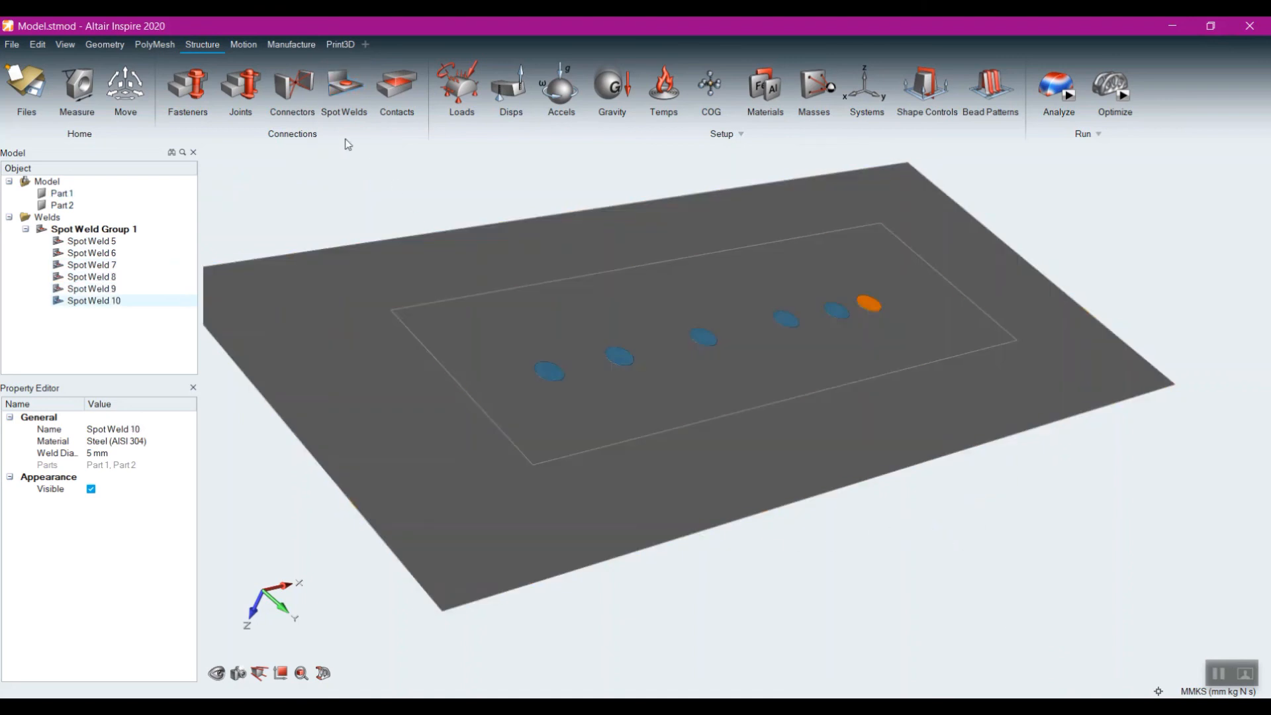
Step: Add one more 5 mm spot weld between the sheets, close to the smaller sheet's corner on the −X, −Y side
left_click(344, 84)
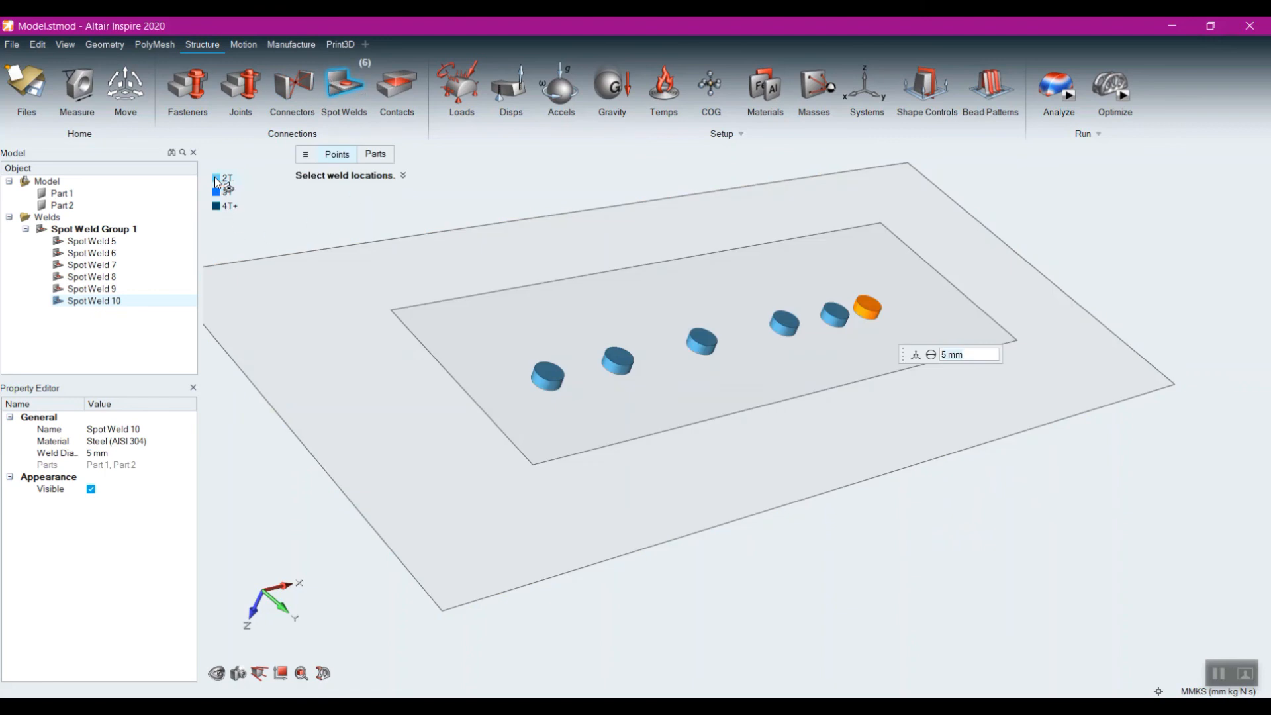
right_click_drag(851, 618, 783, 514)
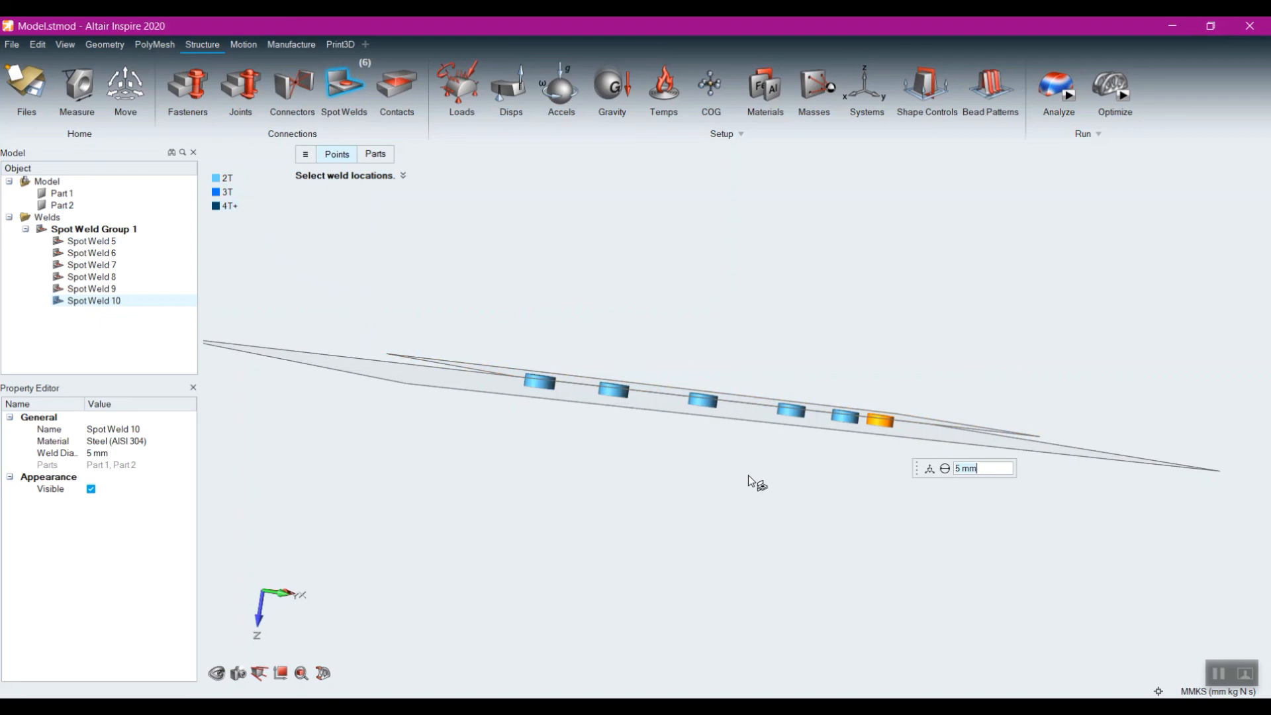
right_click_drag(748, 478, 736, 554)
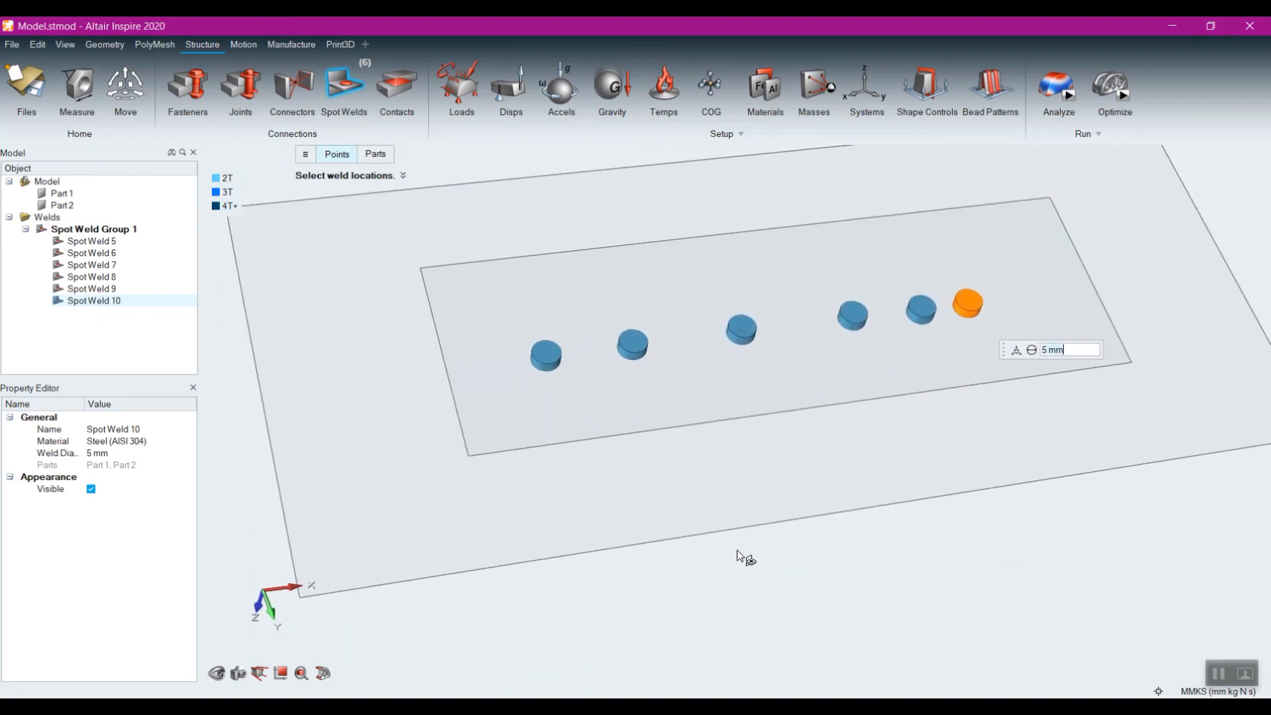
right_click(844, 579)
scroll(767, 603, "down", 5)
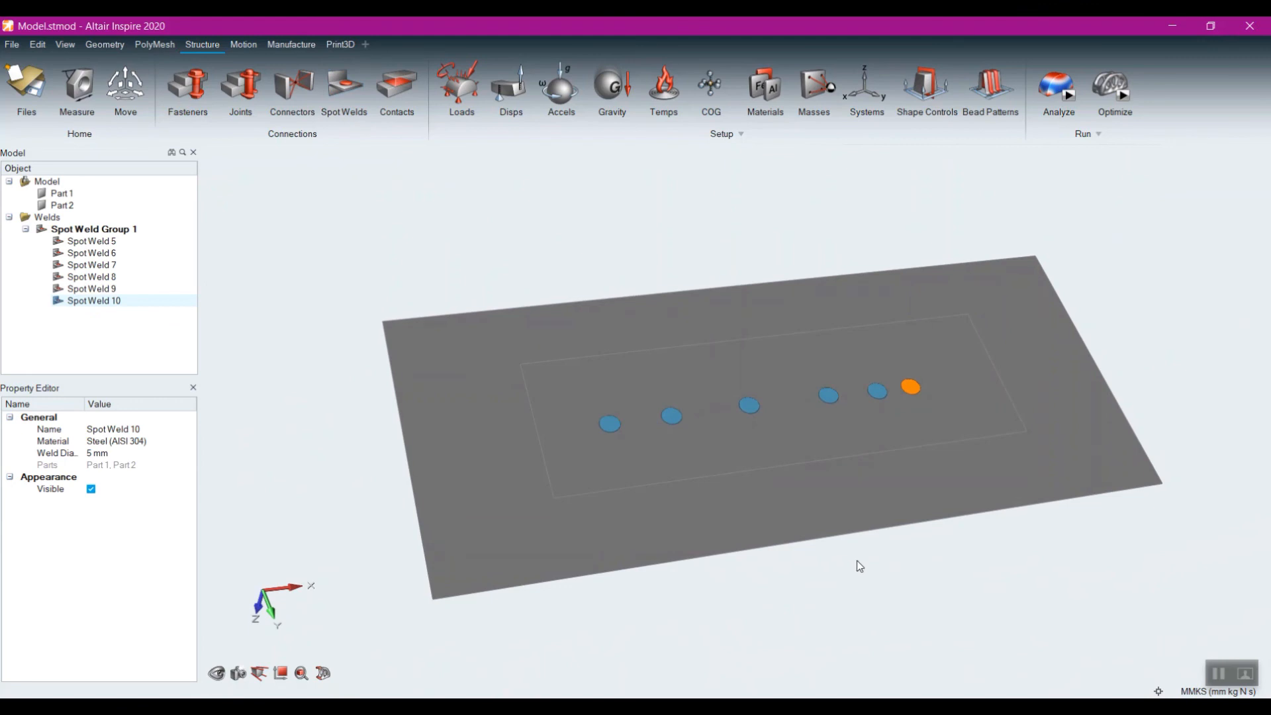
left_click(344, 89)
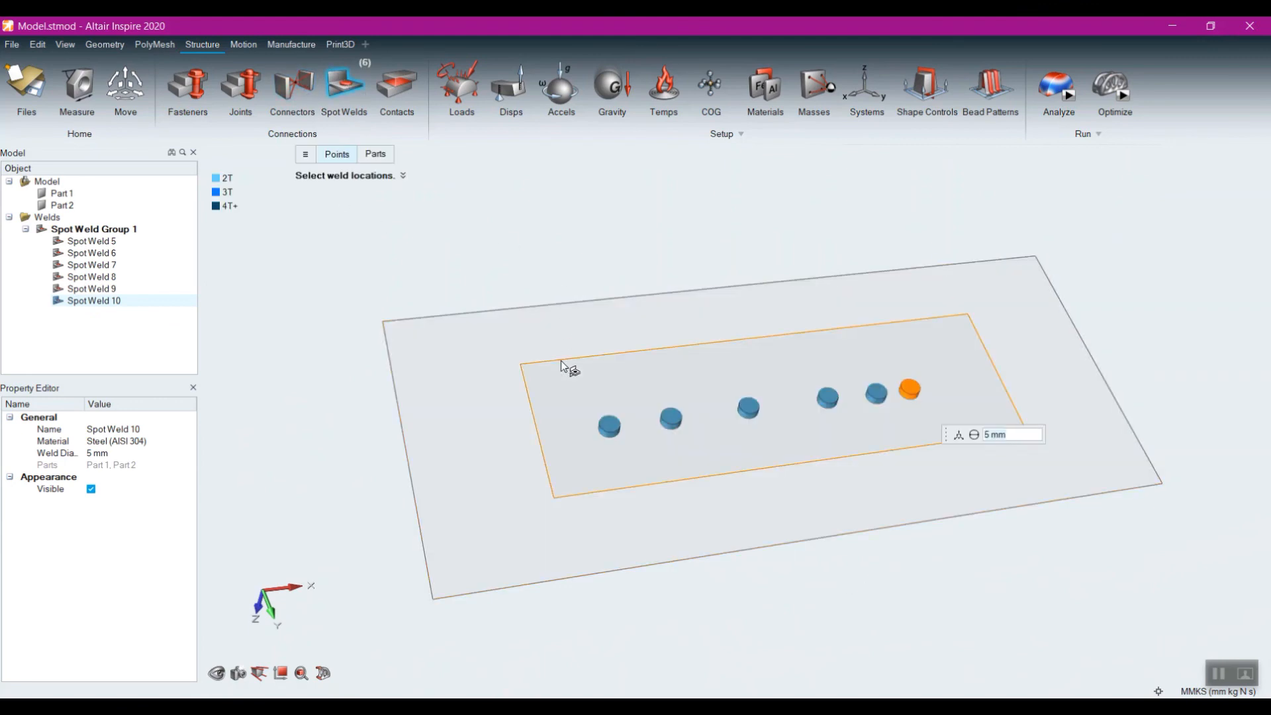
left_click(560, 382)
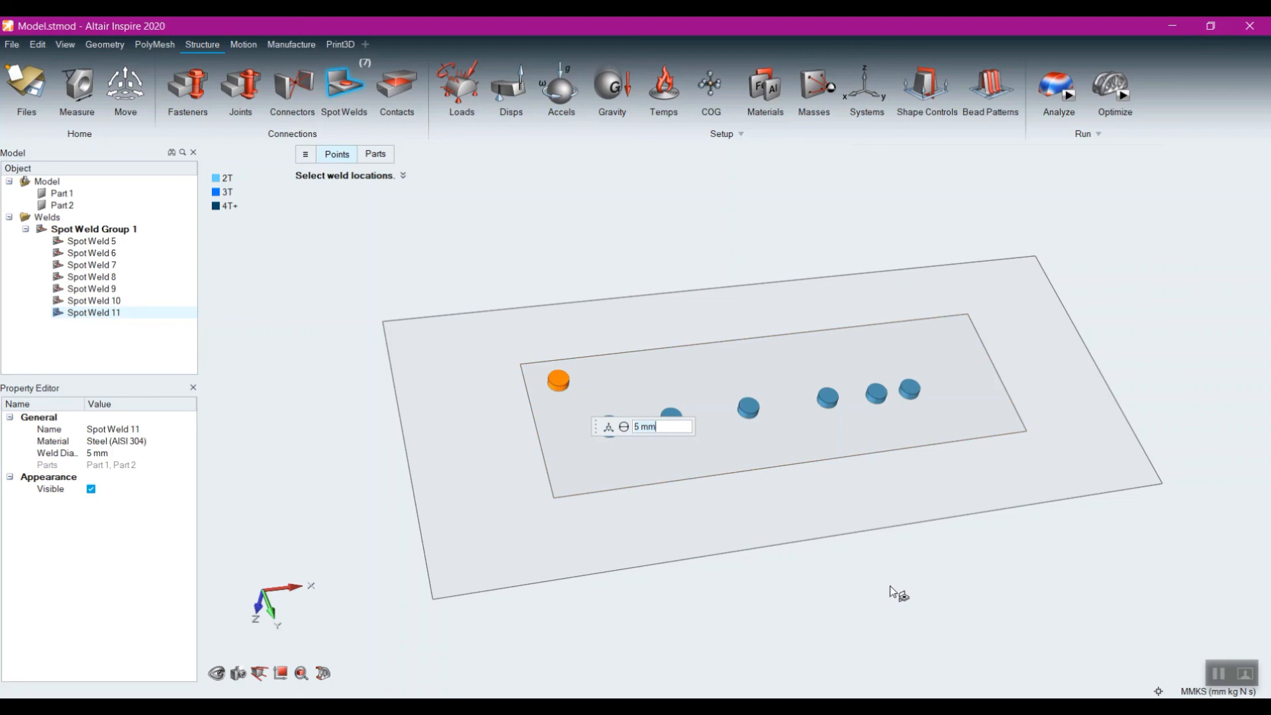
right_click_drag(893, 590, 900, 539)
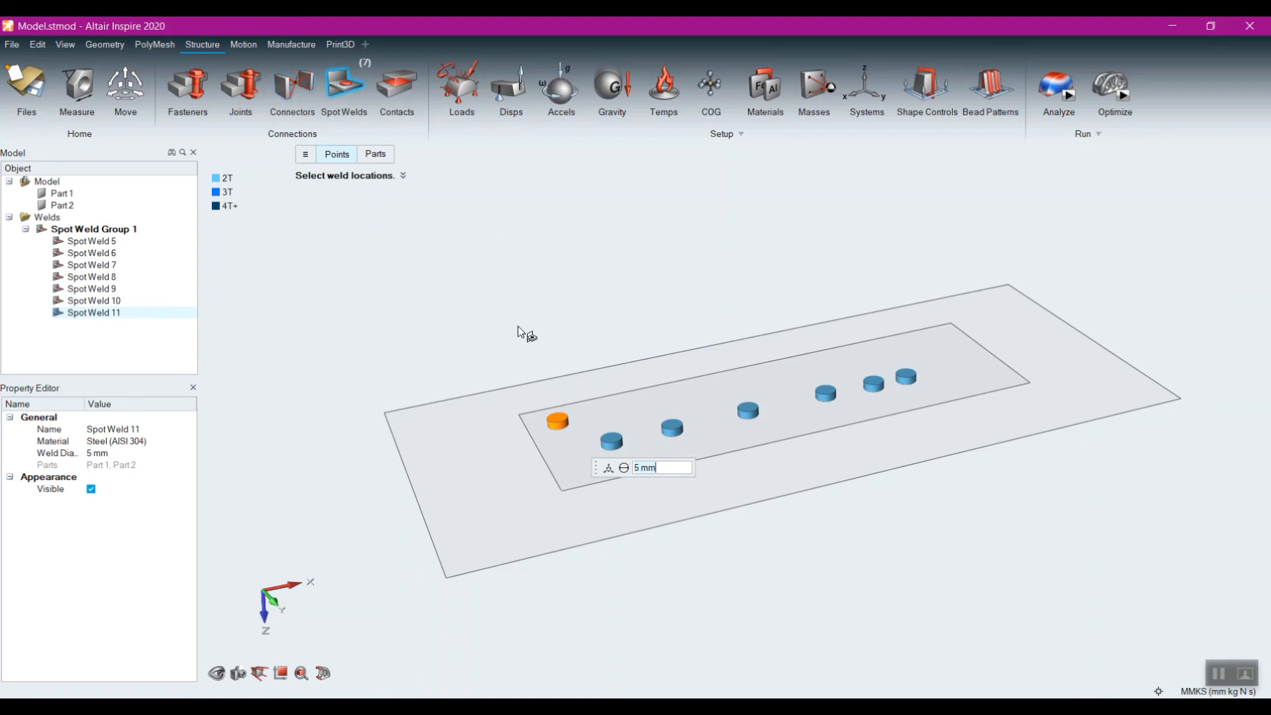
right_click_drag(620, 322, 634, 276)
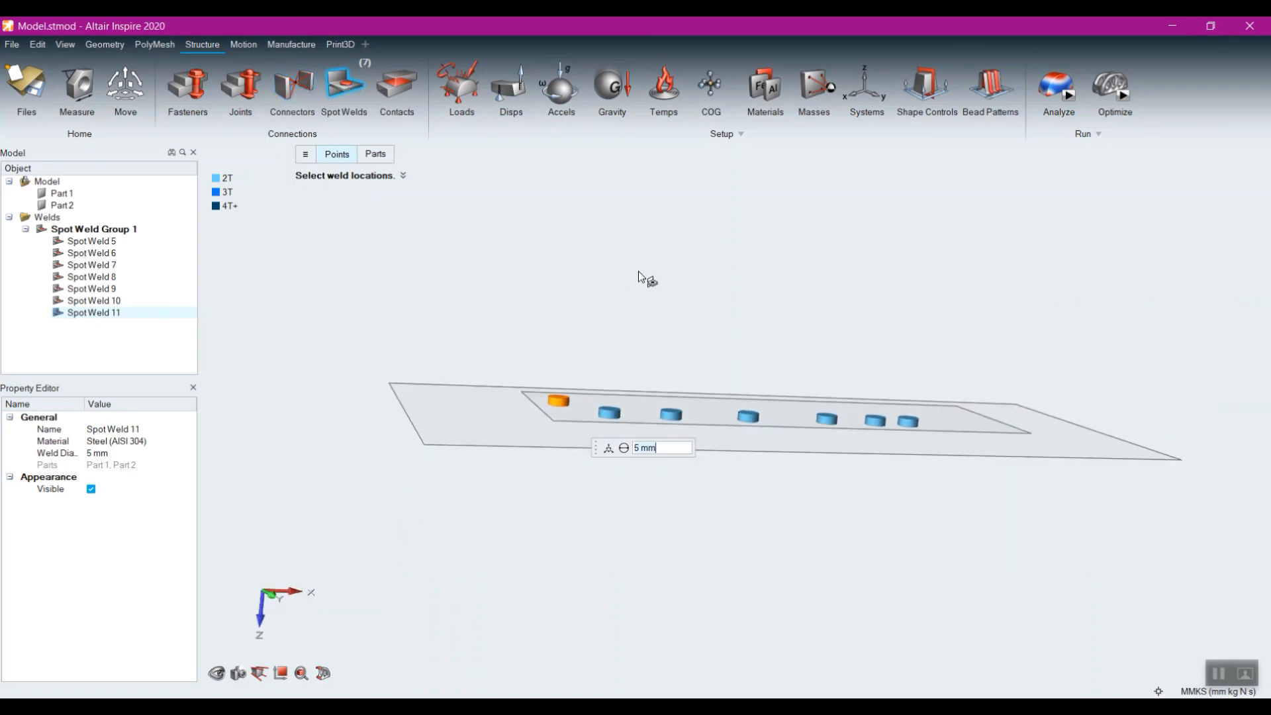